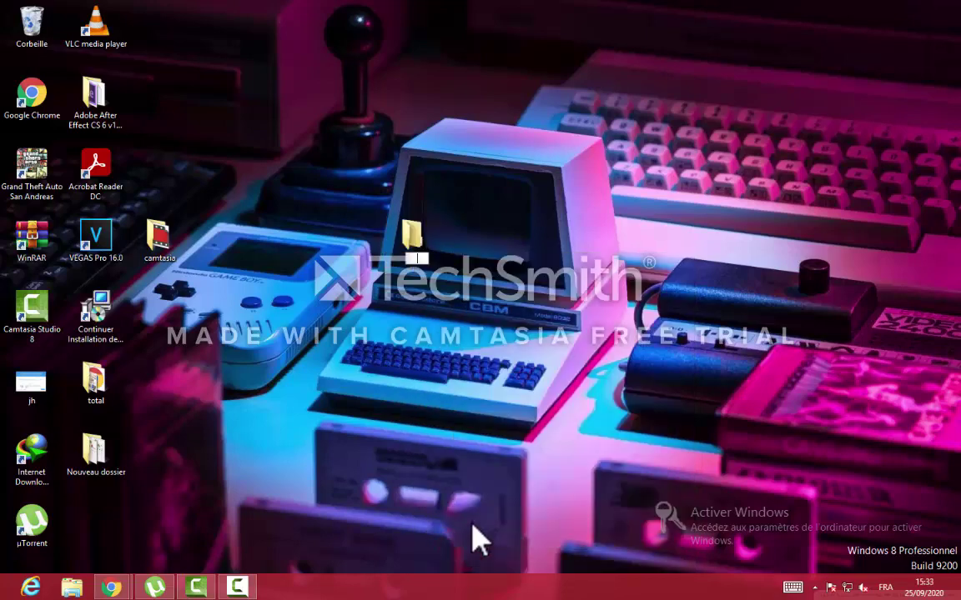
- Name the new folder on the desktop "lyx" using the on-screen keyboard
left_click(797, 587)
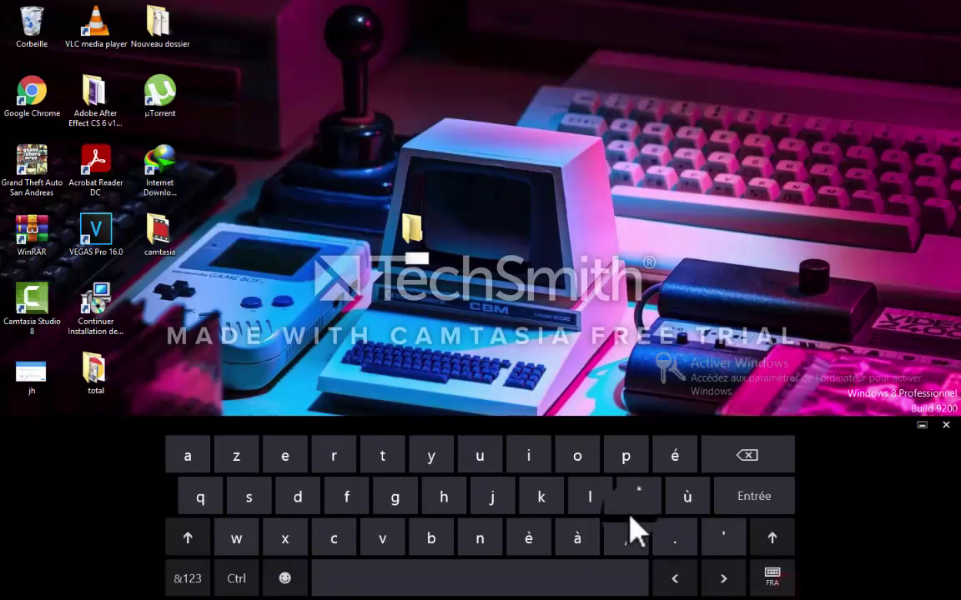
left_click(589, 496)
left_click(431, 456)
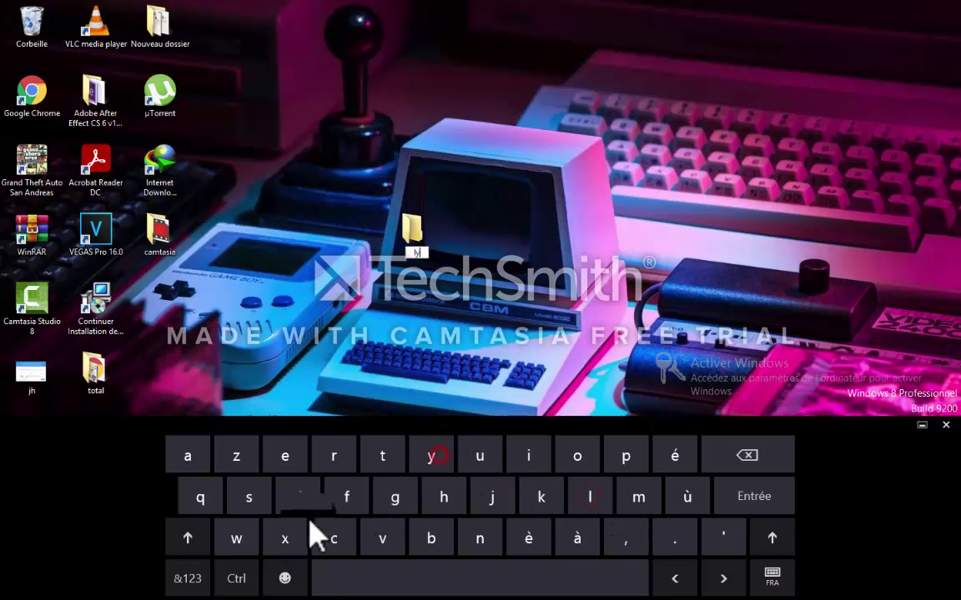
left_click(285, 538)
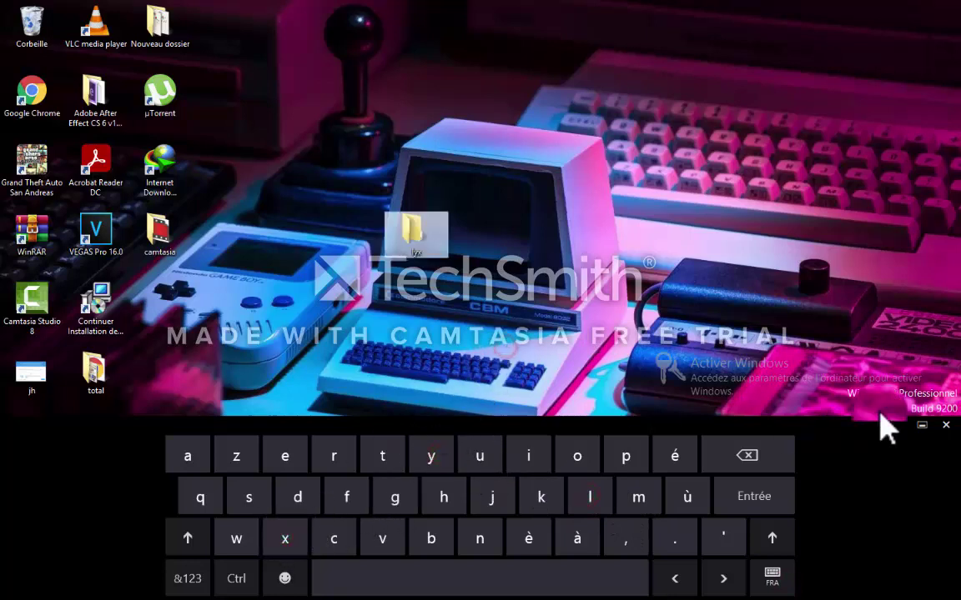
left_click(881, 416)
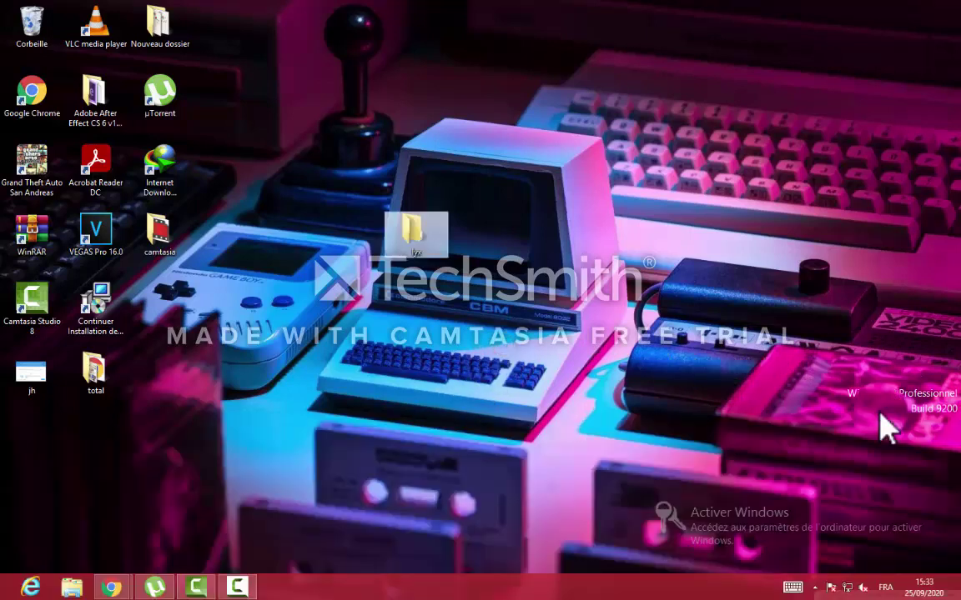
- Switch to Google Chrome and search Google for "lyx"
left_click(113, 589)
left_click(225, 538)
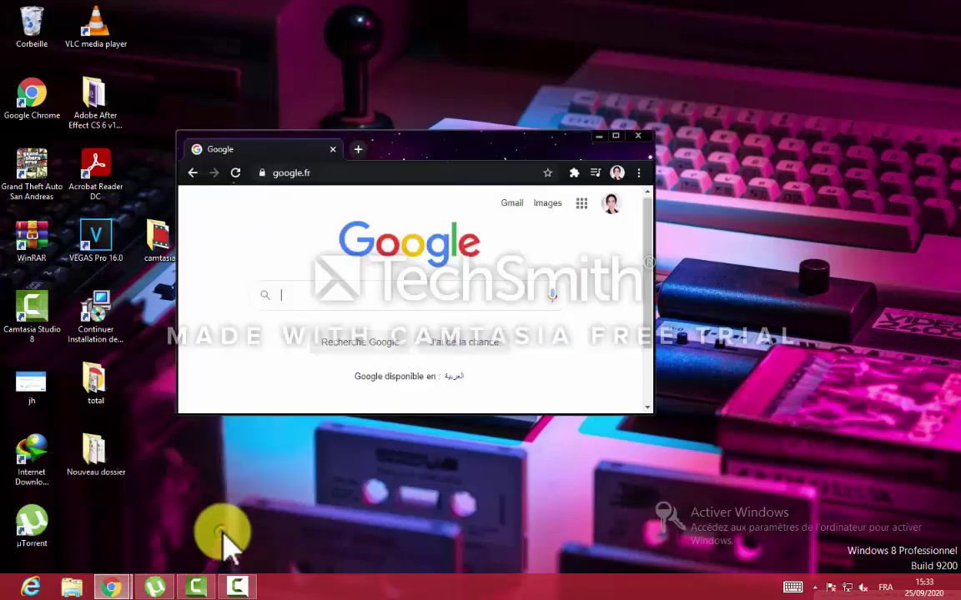
left_click(332, 296)
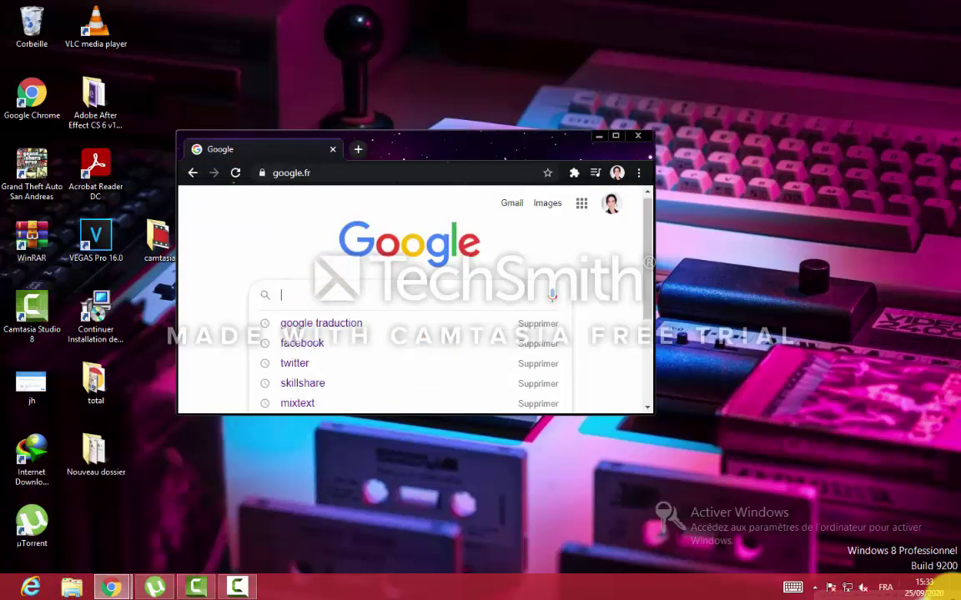
left_click(793, 586)
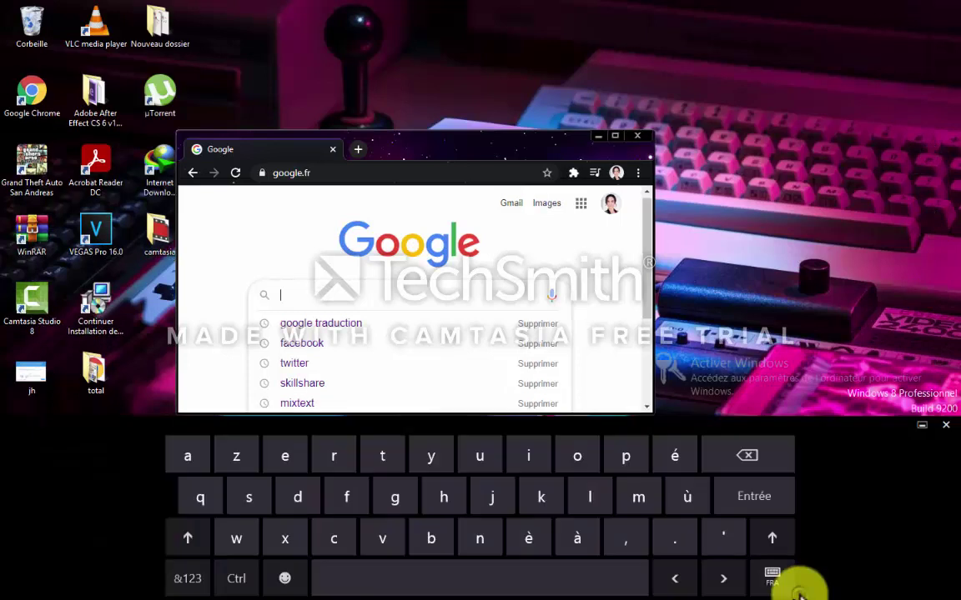
left_click(579, 499)
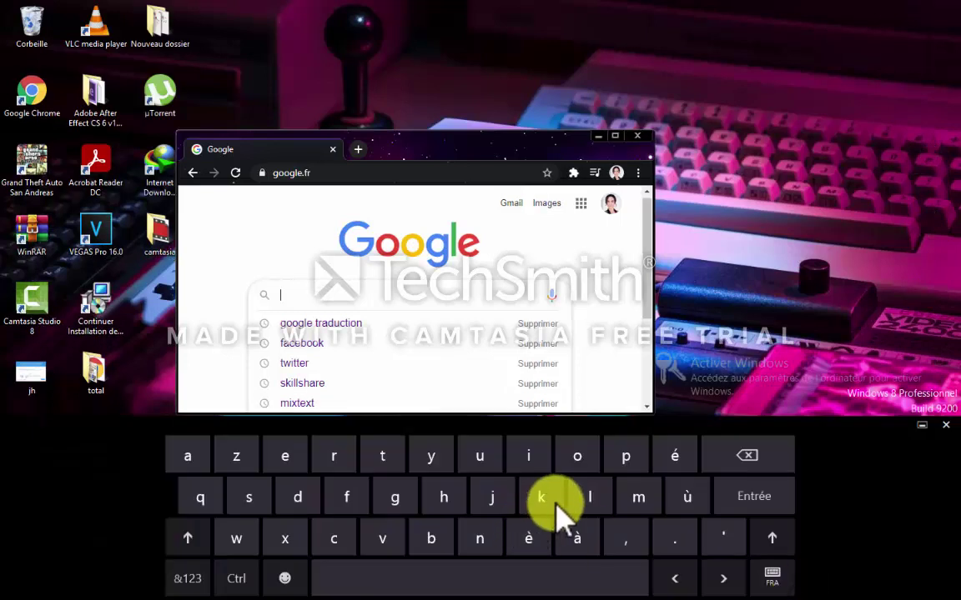
left_click(447, 460)
left_click(284, 538)
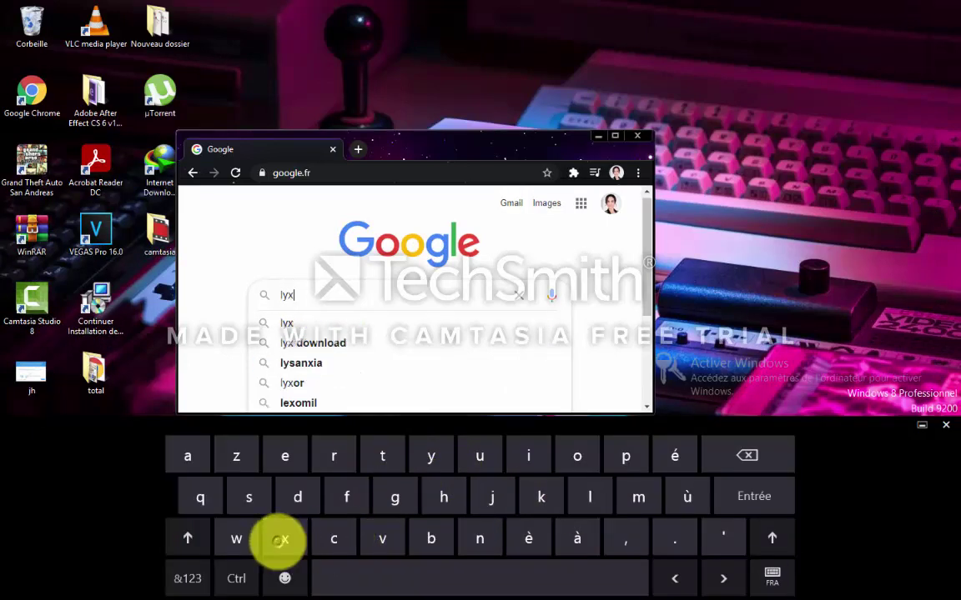
left_click(292, 325)
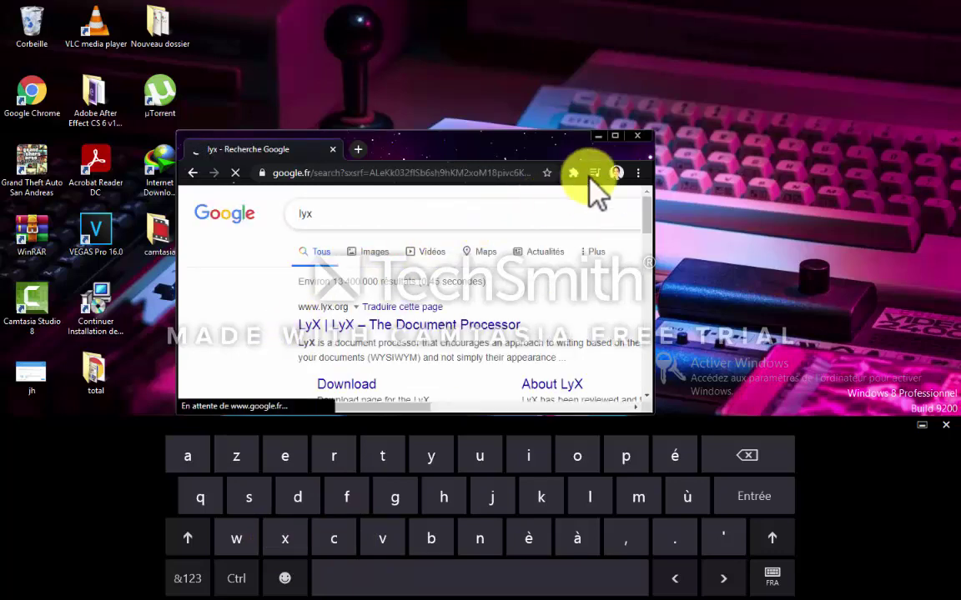
- Maximize the browser window, open the official LyX website from the search results and dismiss the translation offer
left_click(614, 136)
scroll(338, 161, "down", 4)
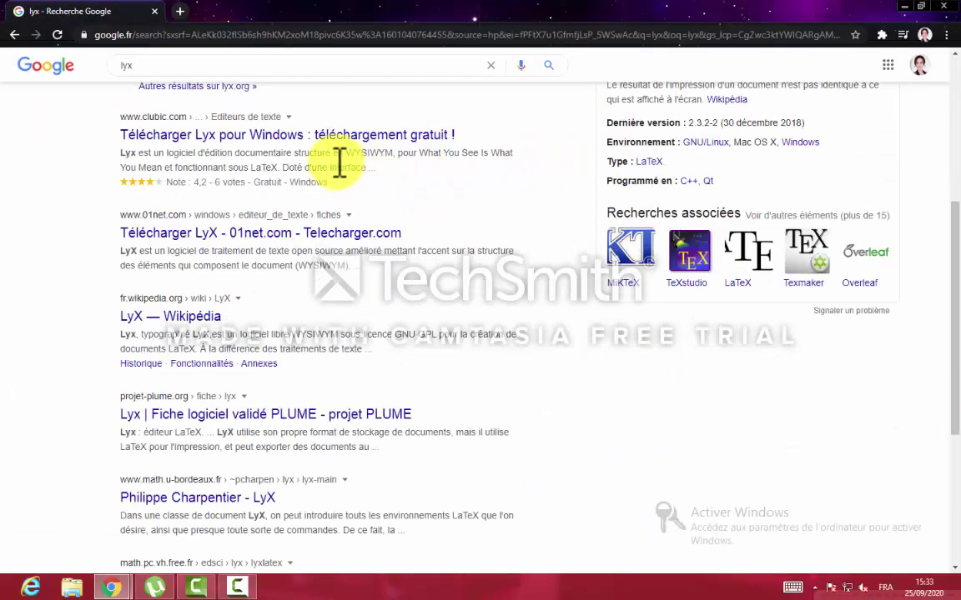
scroll(945, 253, "up", 3)
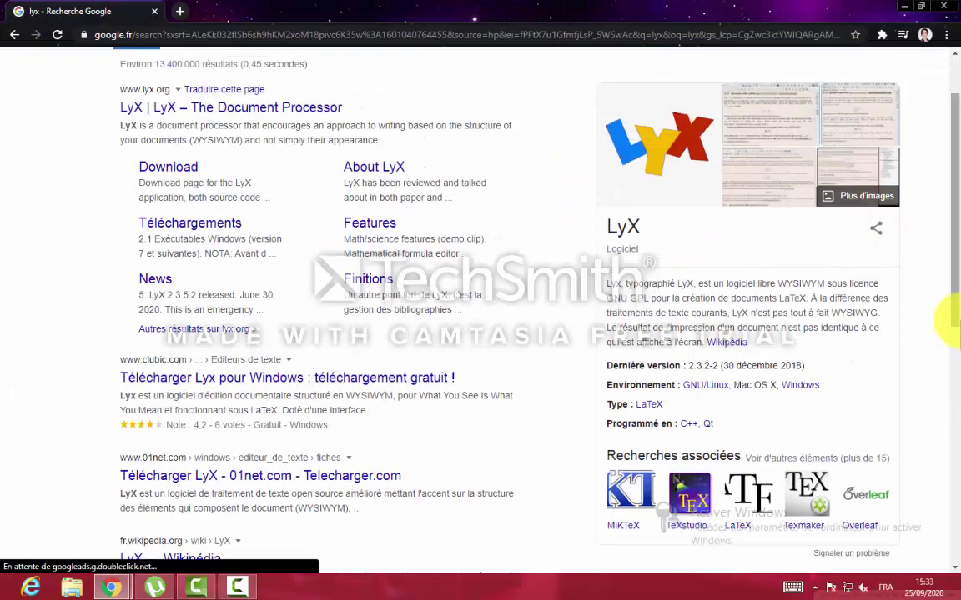
left_click_drag(950, 316, 950, 278)
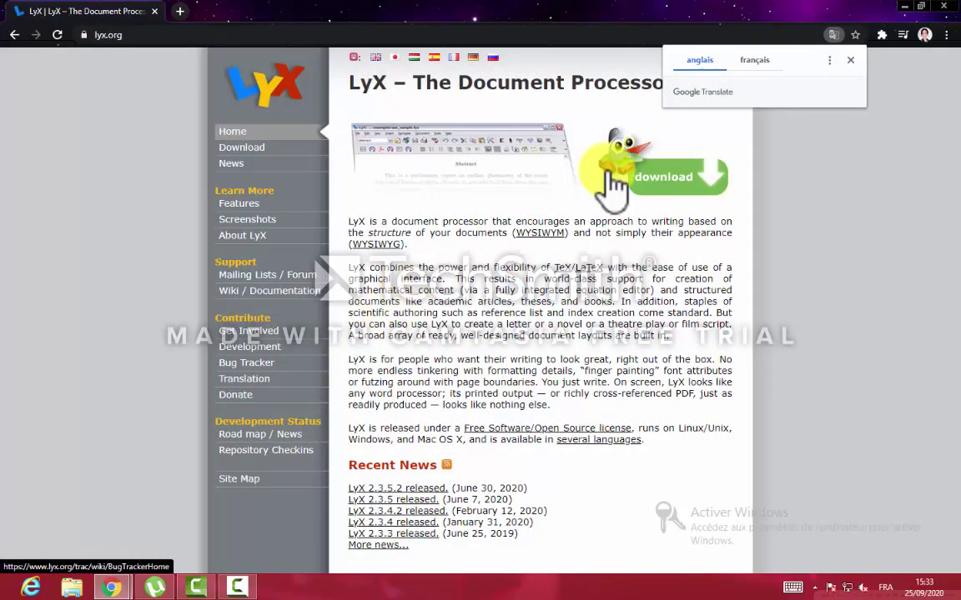
left_click(850, 59)
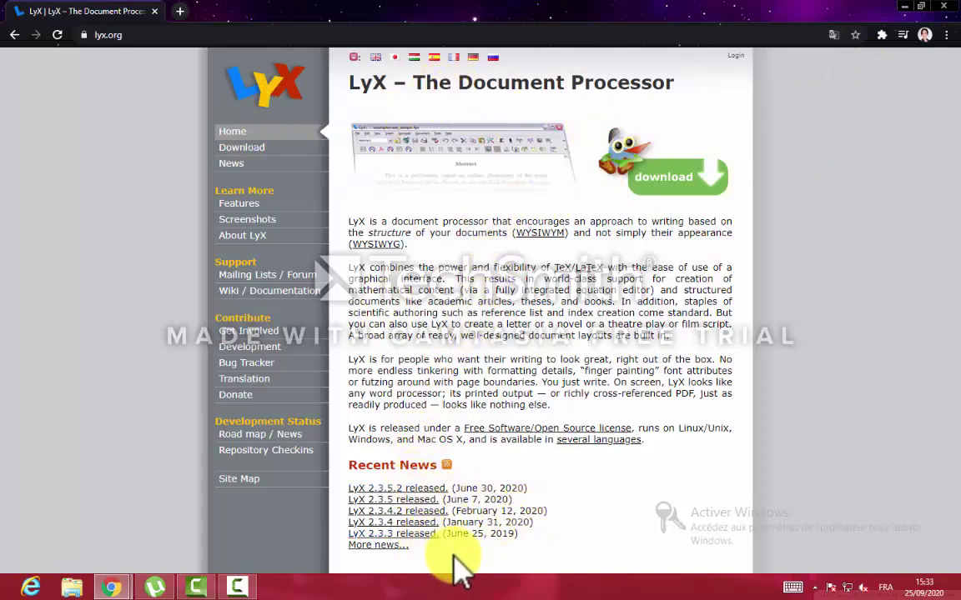
- Open the LyX Download page and go to its section "Windows binaries (Windows 7 and later)"
left_click(277, 150)
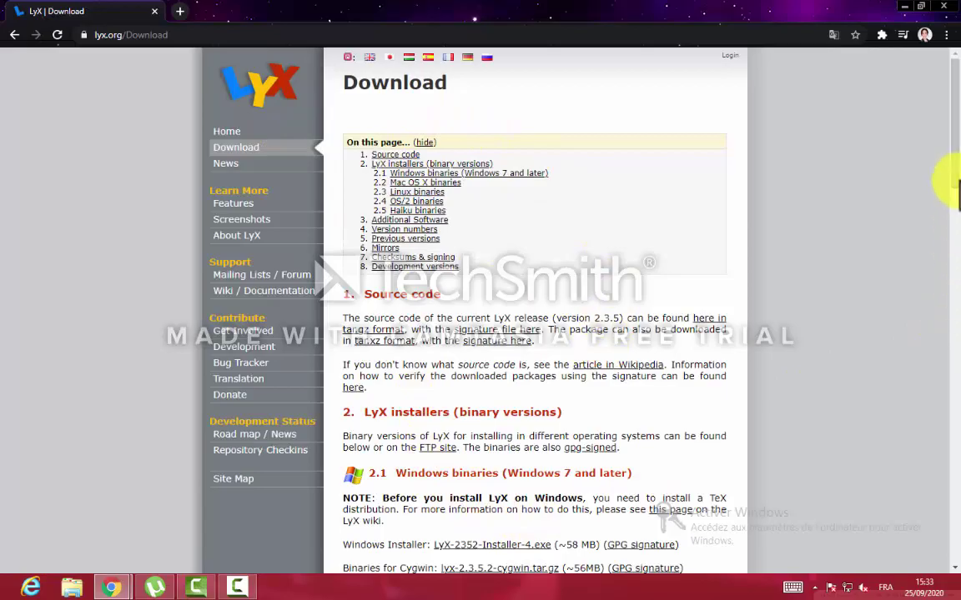
left_click_drag(957, 190, 953, 143)
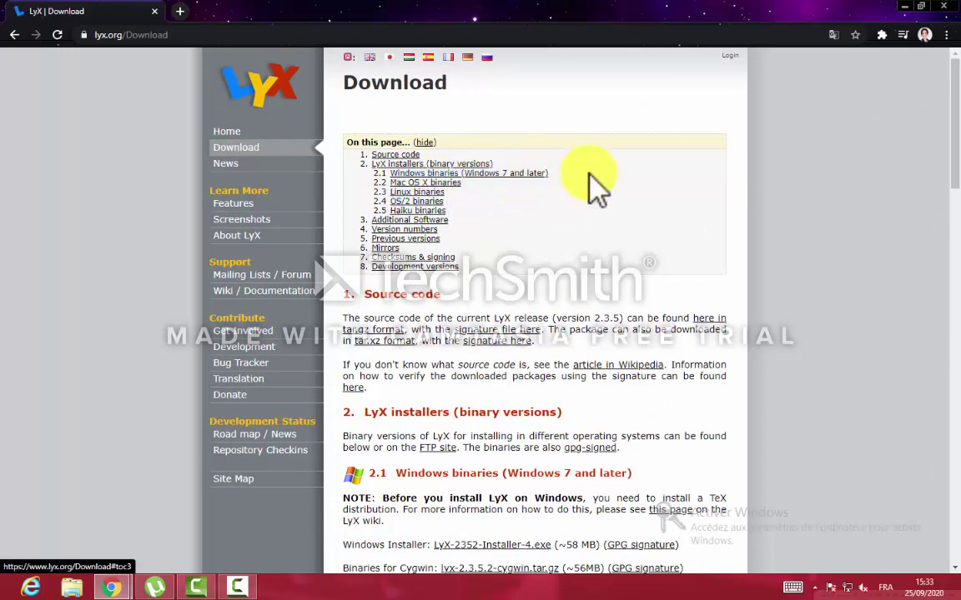
left_click(524, 174)
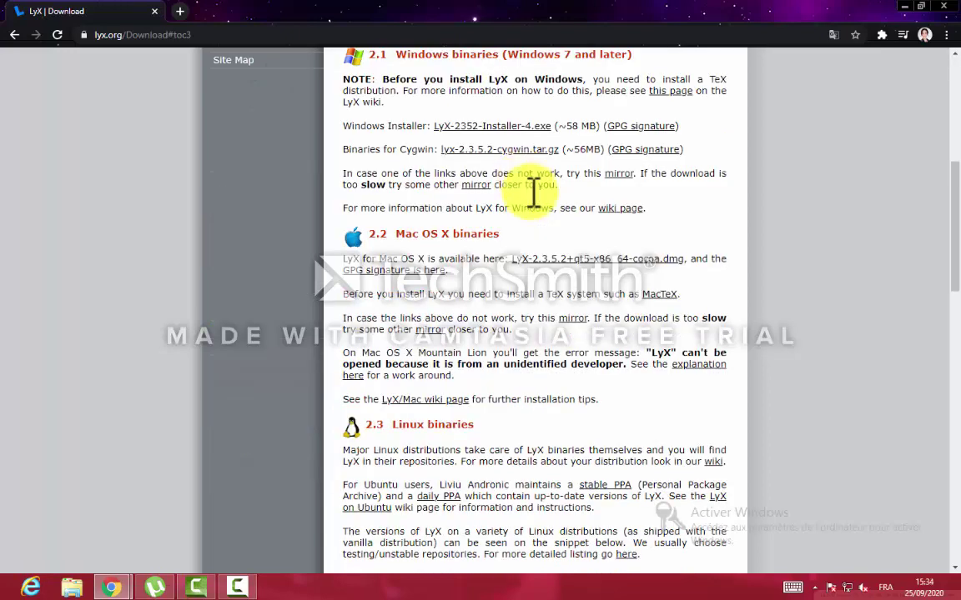
- Open the wiki page on installing a TeX distribution for Windows and follow its link to the TeX Live website
left_click_drag(950, 258, 951, 163)
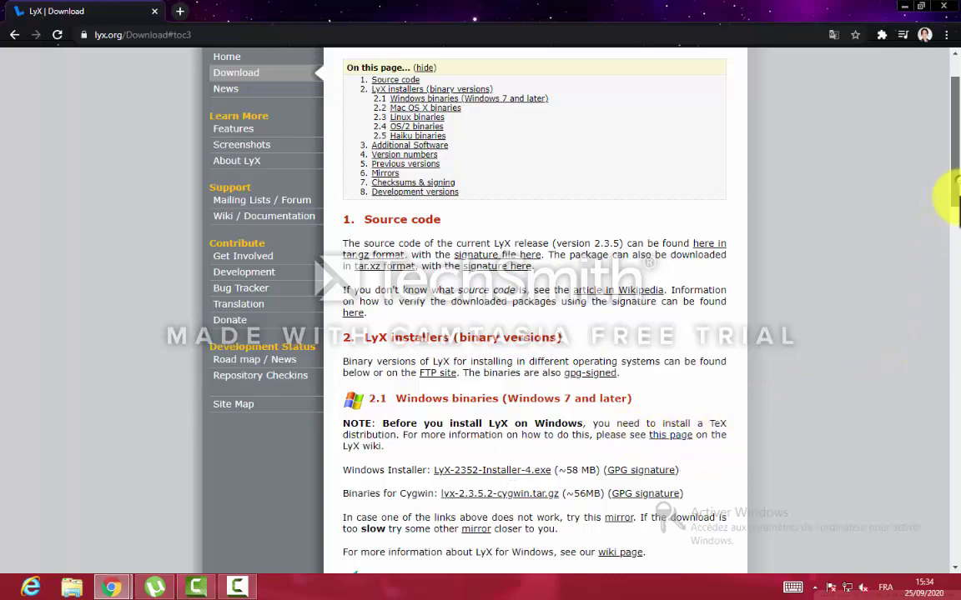
left_click_drag(955, 196, 945, 235)
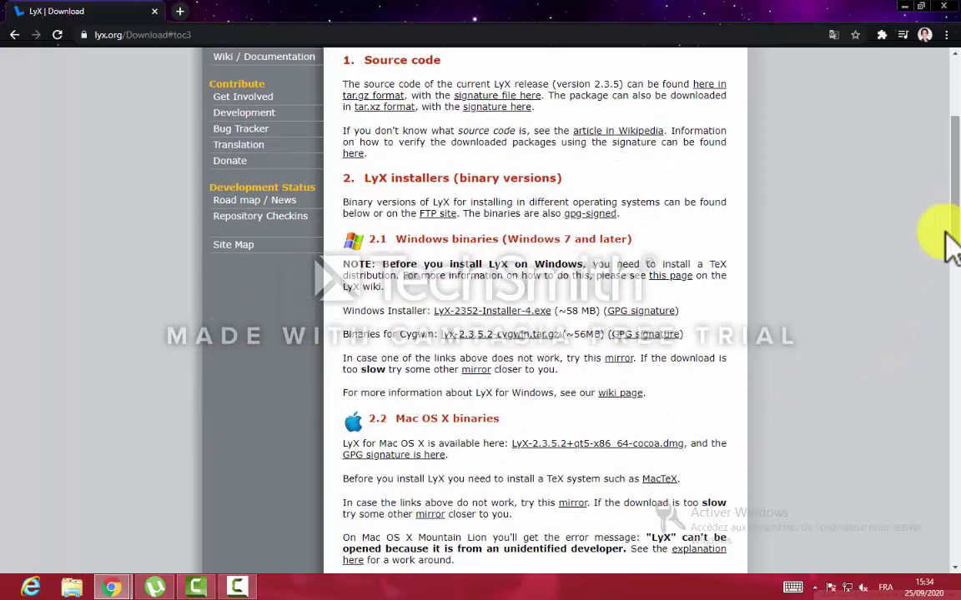
left_click(678, 282)
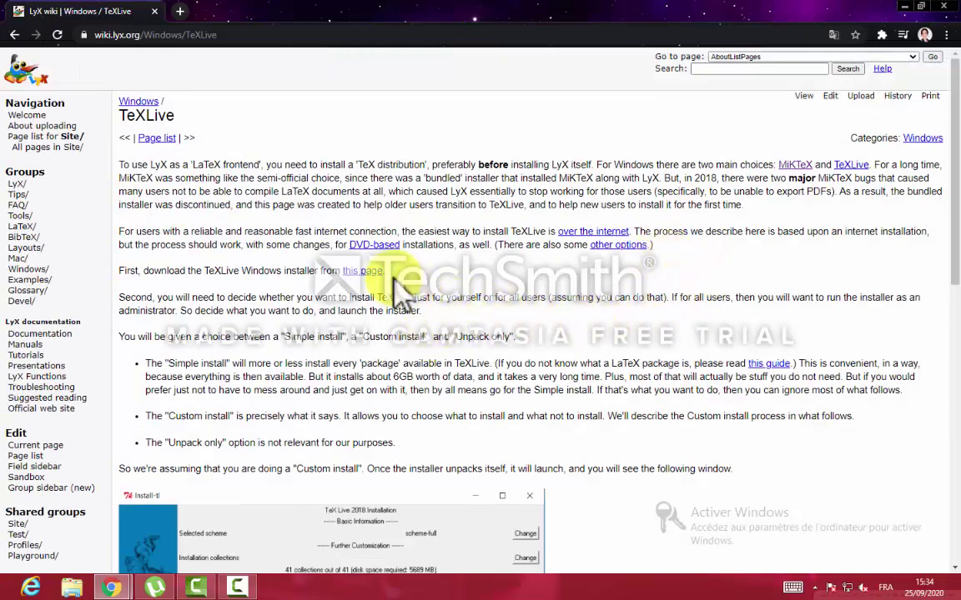
left_click_drag(953, 271, 951, 84)
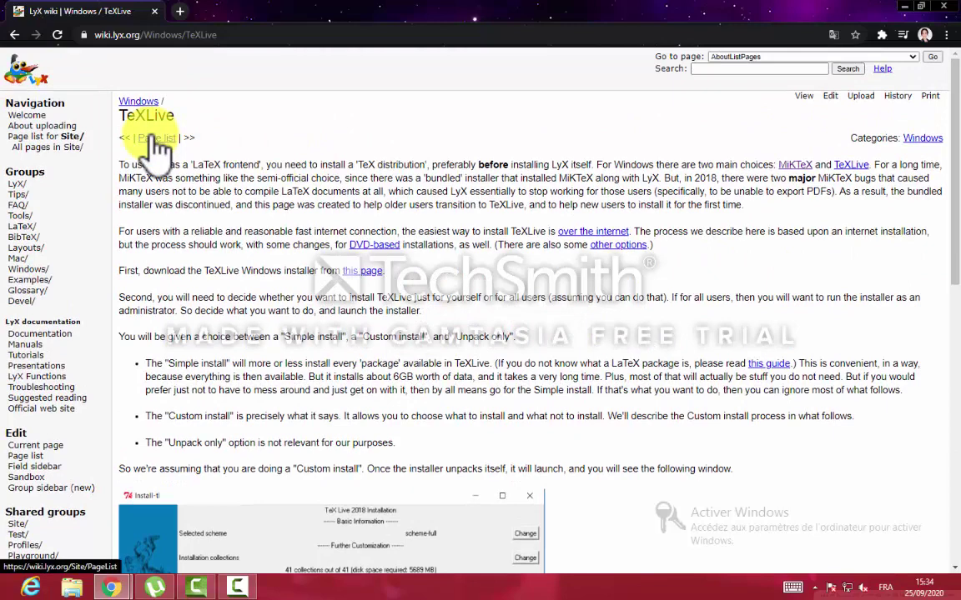
left_click(854, 167)
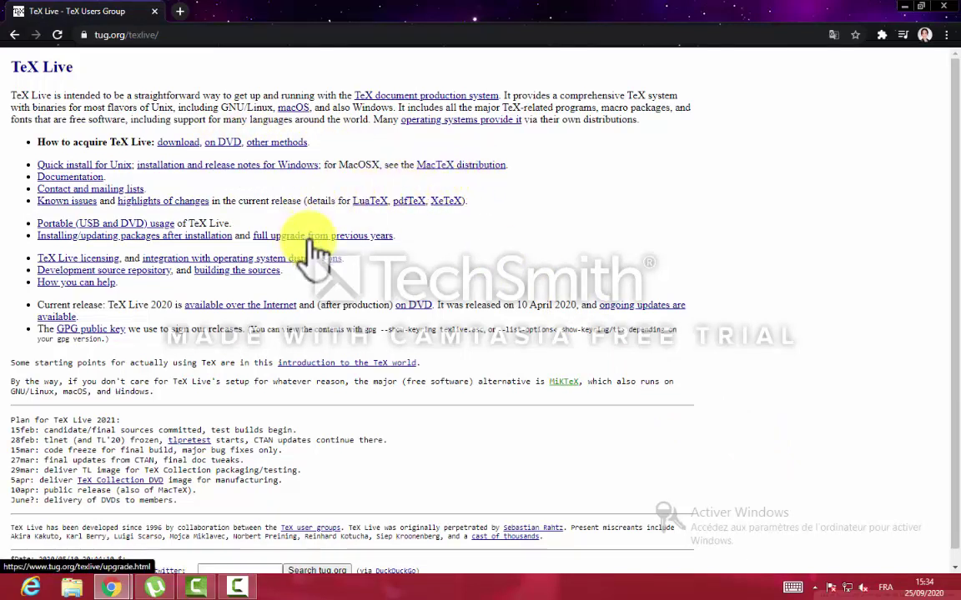
left_click(235, 588)
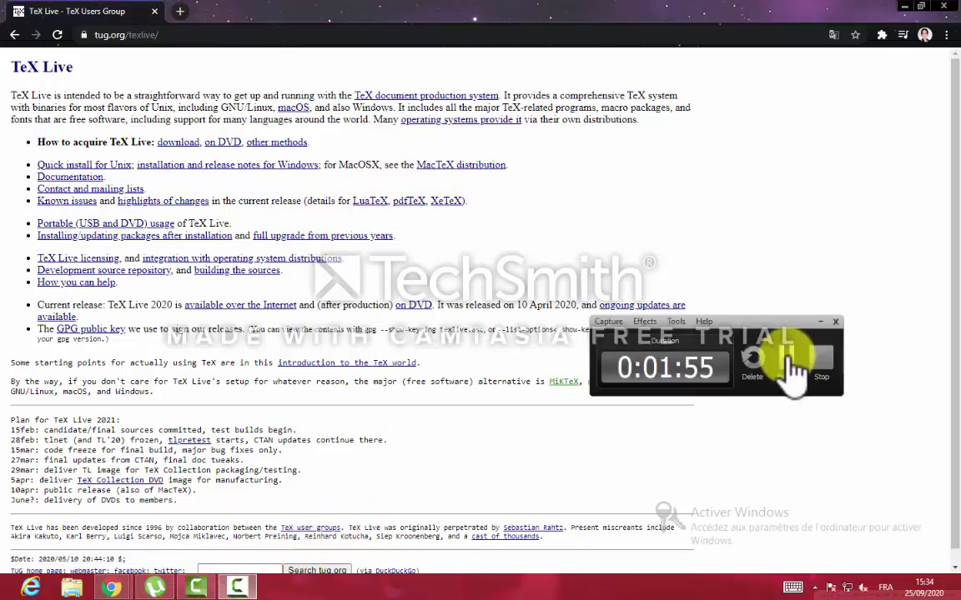
left_click(794, 367)
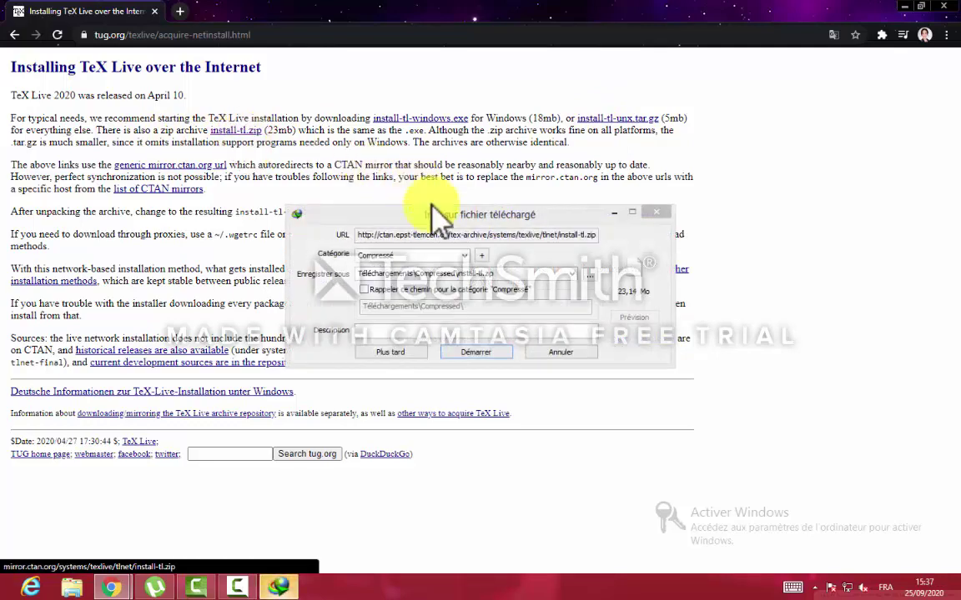
- Download the install-tl.zip archive and extract it into an install-tl folder in its download location
left_click(477, 352)
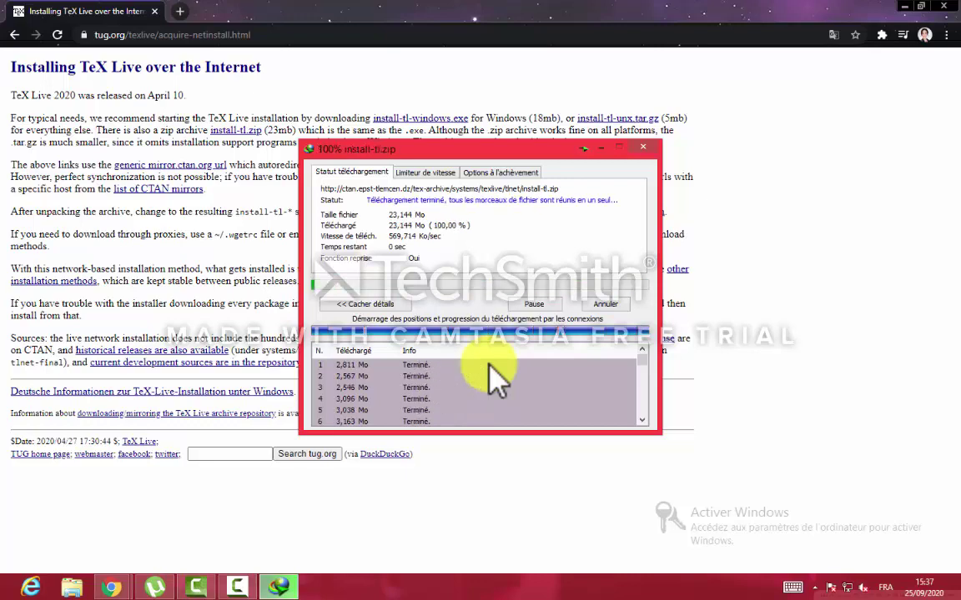
left_click(495, 334)
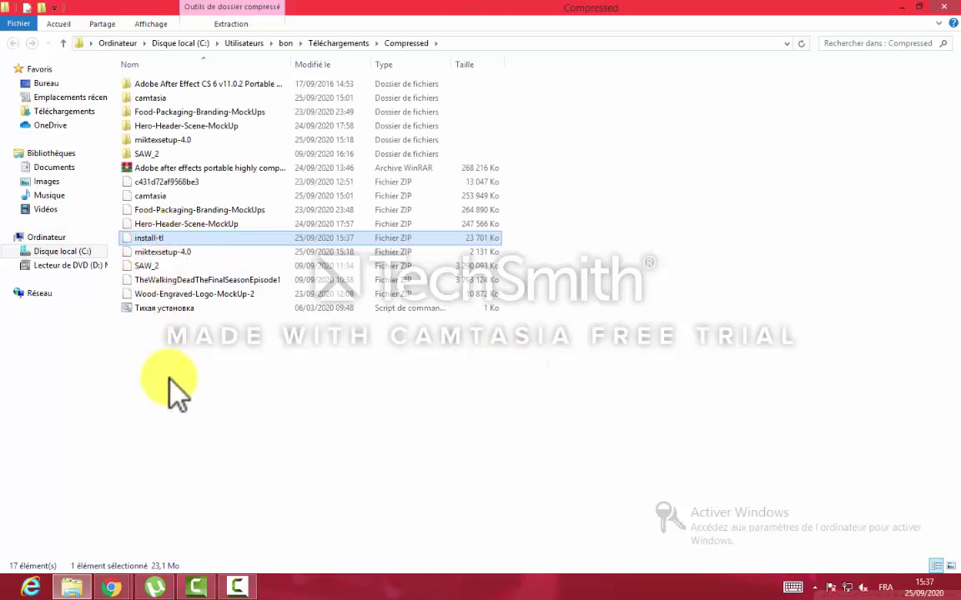
right_click(165, 239)
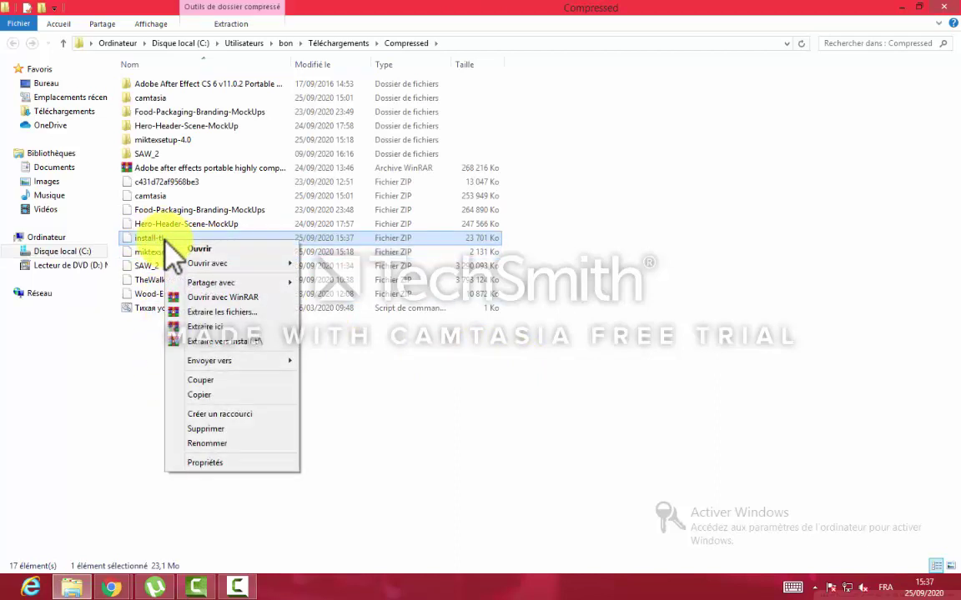
left_click(231, 313)
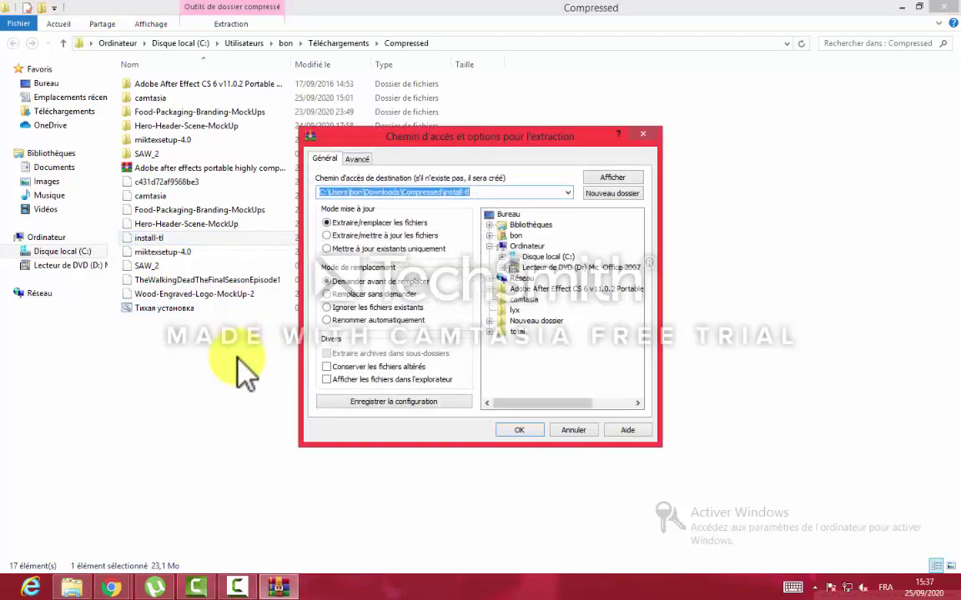
left_click(519, 430)
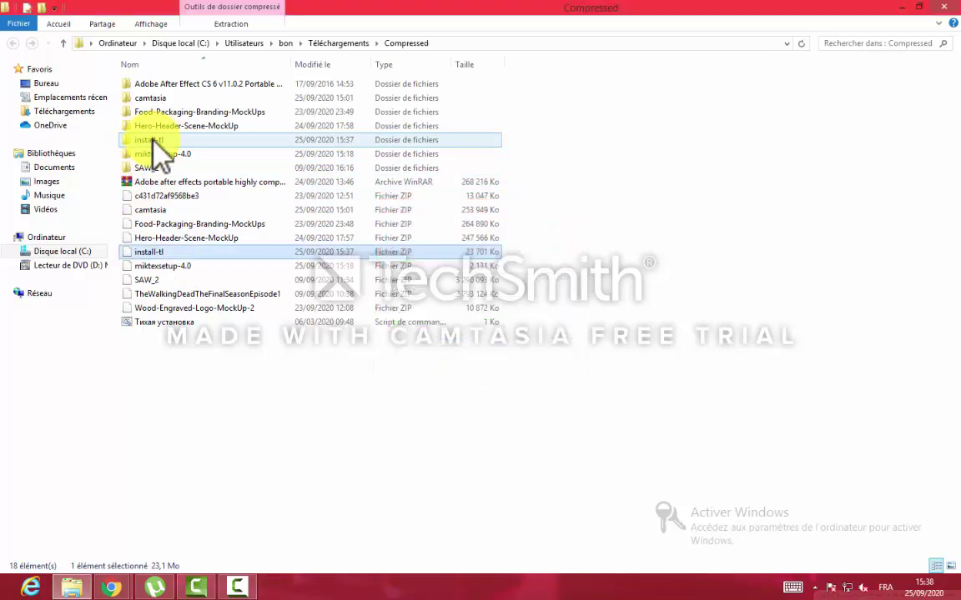
- Open the extracted install-tl folder and its install-tl-20200924 subfolder
left_click(153, 139)
double_click(153, 139)
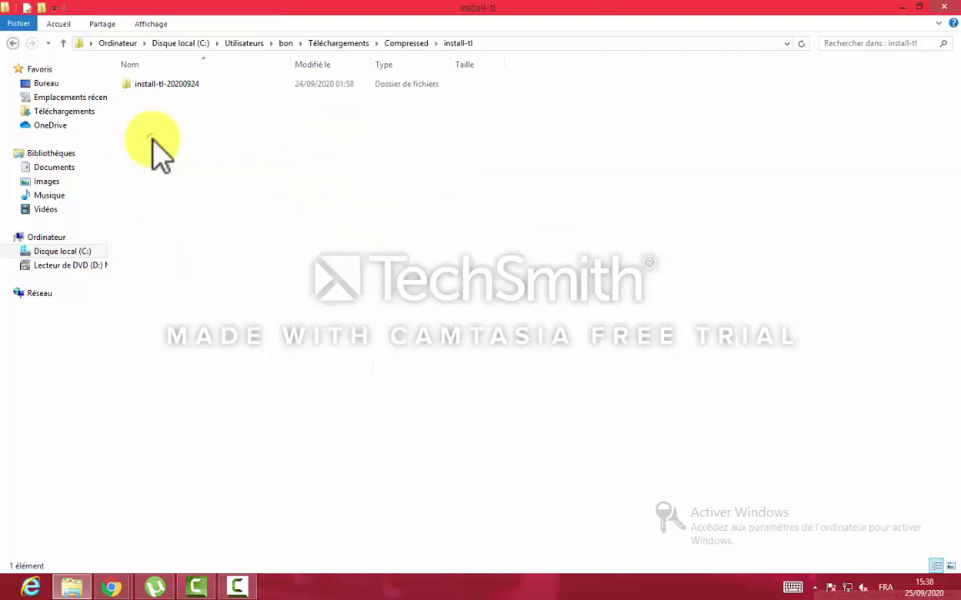
double_click(183, 83)
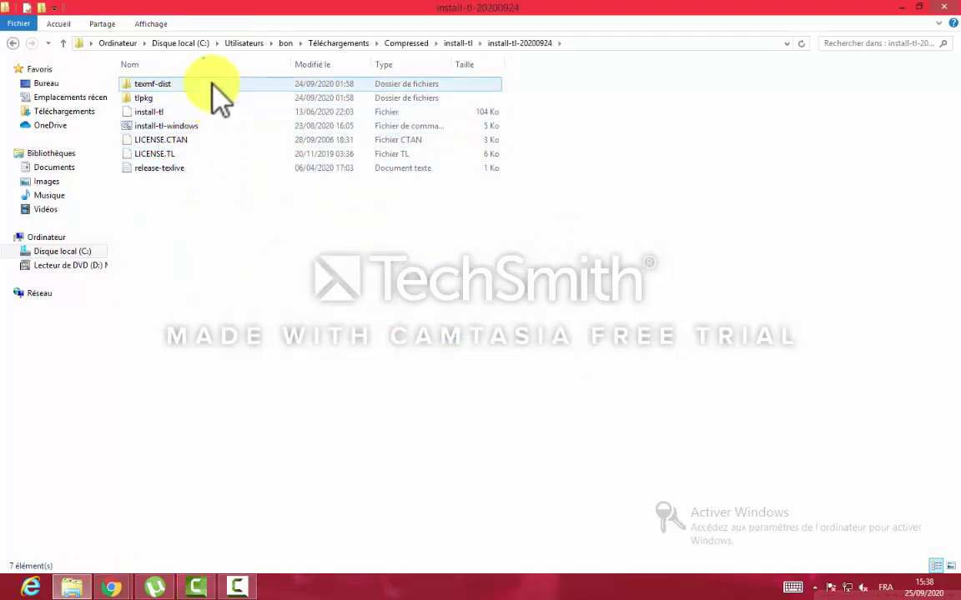
- Examine the scripts\texlive and web2c subfolders of texmf-dist and return to the install-tl folder
double_click(213, 84)
double_click(213, 83)
double_click(210, 84)
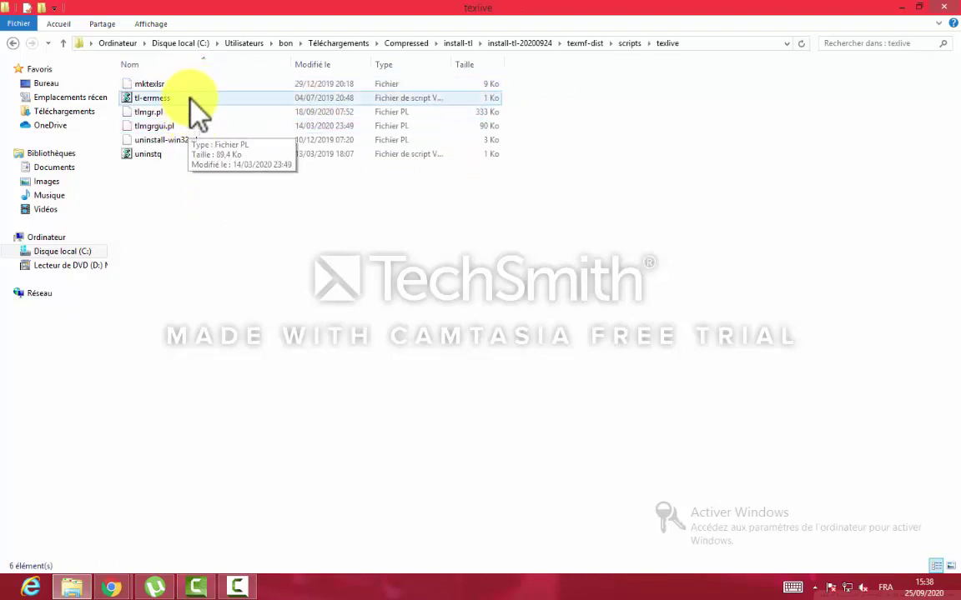
left_click(13, 42)
left_click(12, 42)
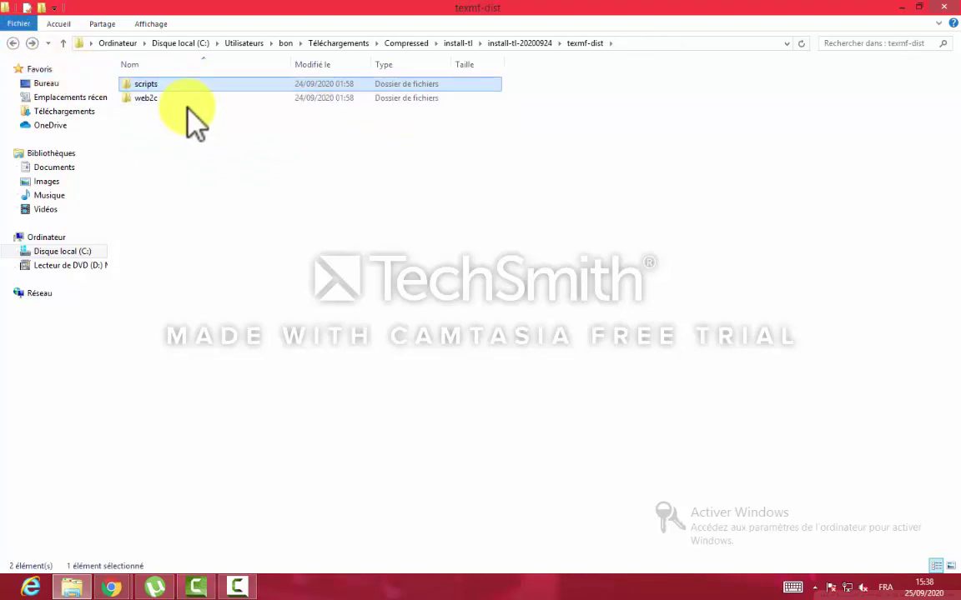
double_click(171, 98)
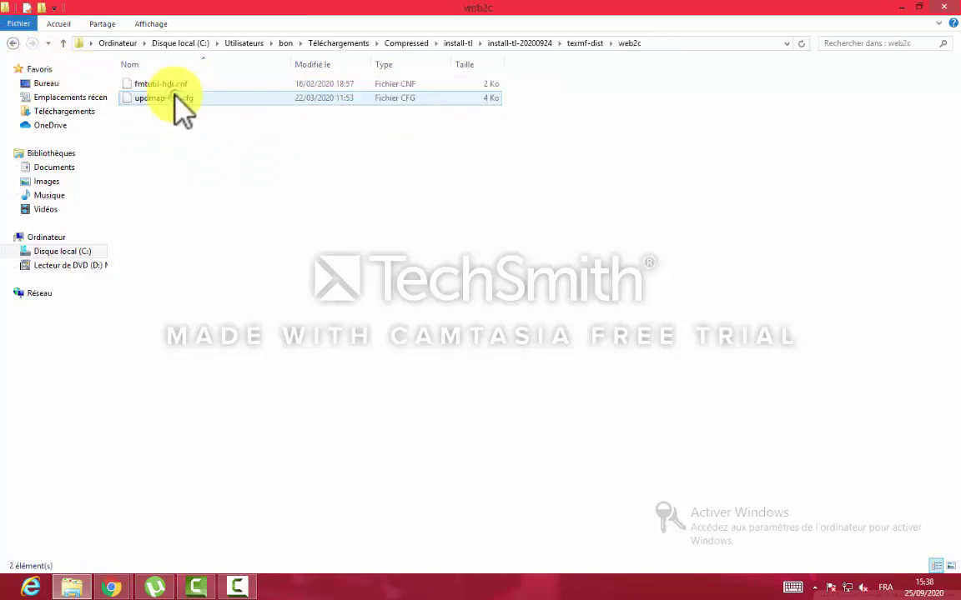
left_click(12, 42)
left_click(13, 42)
left_click(13, 42)
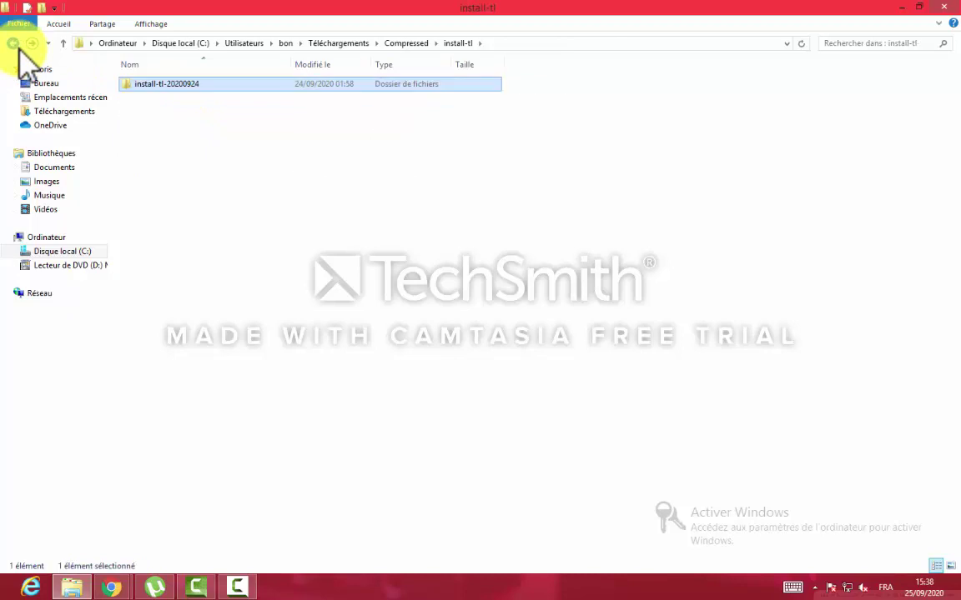
- Extract the install-tl ZIP archive directly into the Compressed folder and check the contents of the extracted install-tl-20200924 folder
left_click(12, 43)
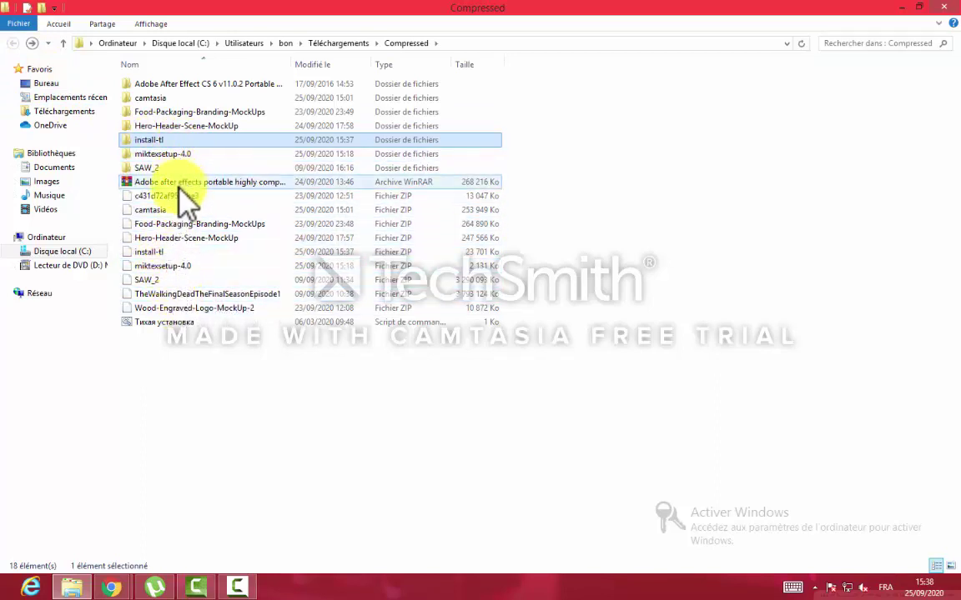
right_click(175, 252)
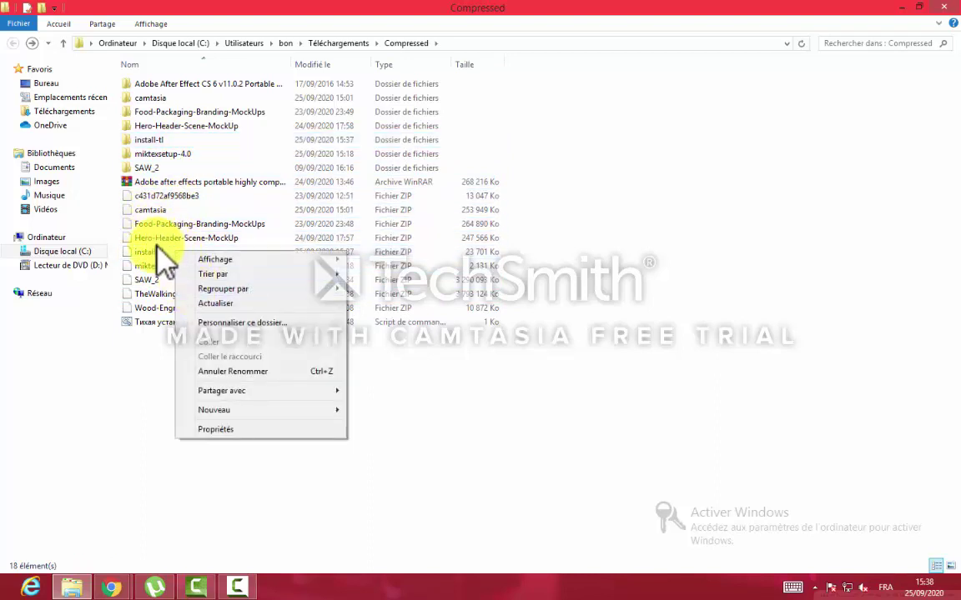
left_click(153, 253)
right_click(152, 253)
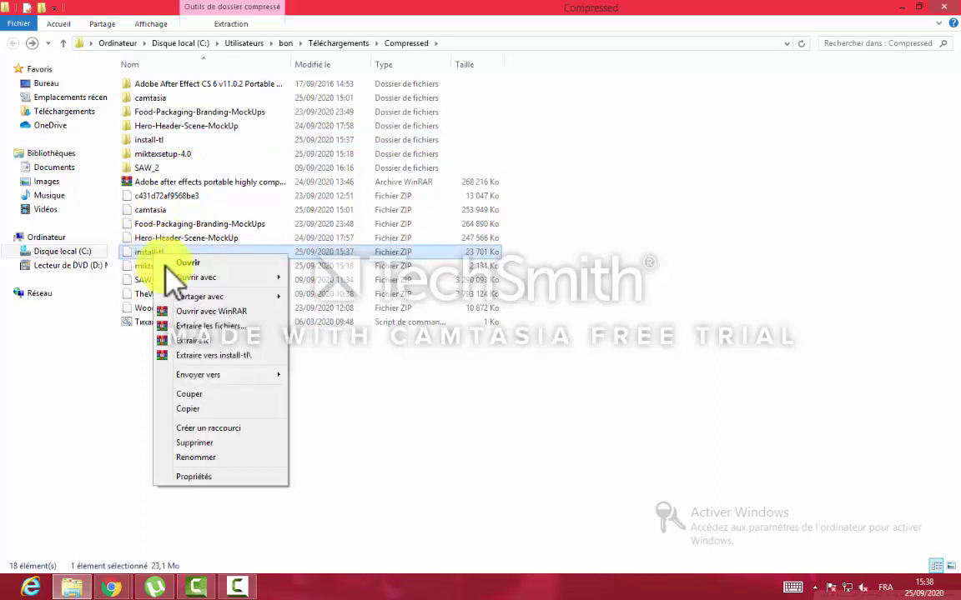
left_click(191, 340)
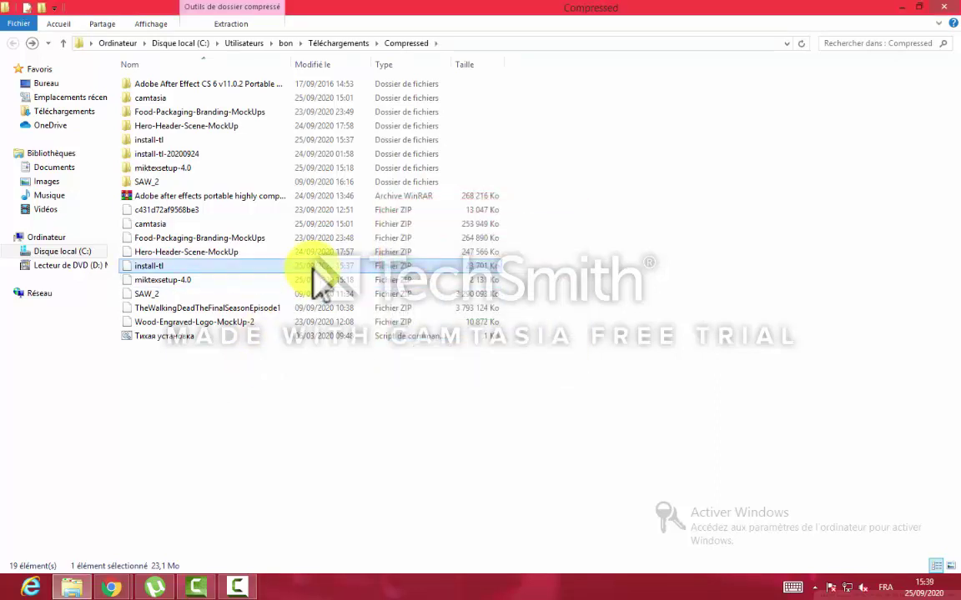
double_click(209, 154)
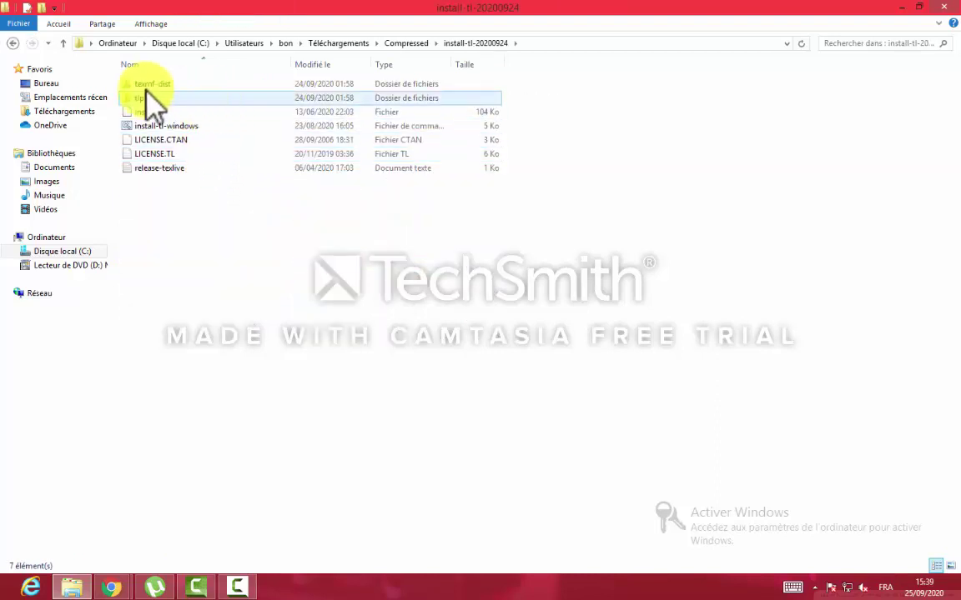
left_click(16, 44)
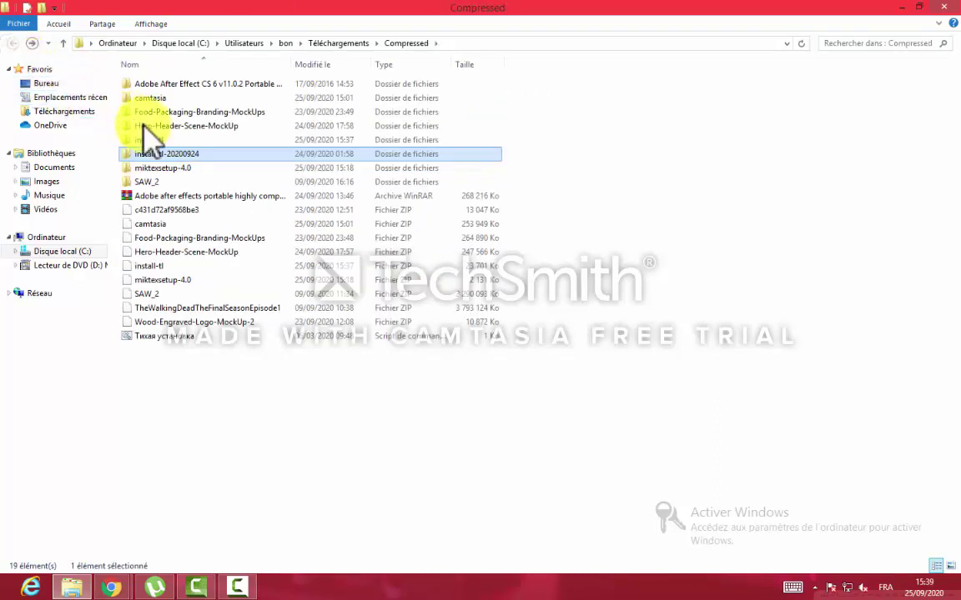
- Copy the install-tl folder from Compressed into the lyx folder on the desktop and check the copy there
right_click(173, 142)
left_click(155, 142)
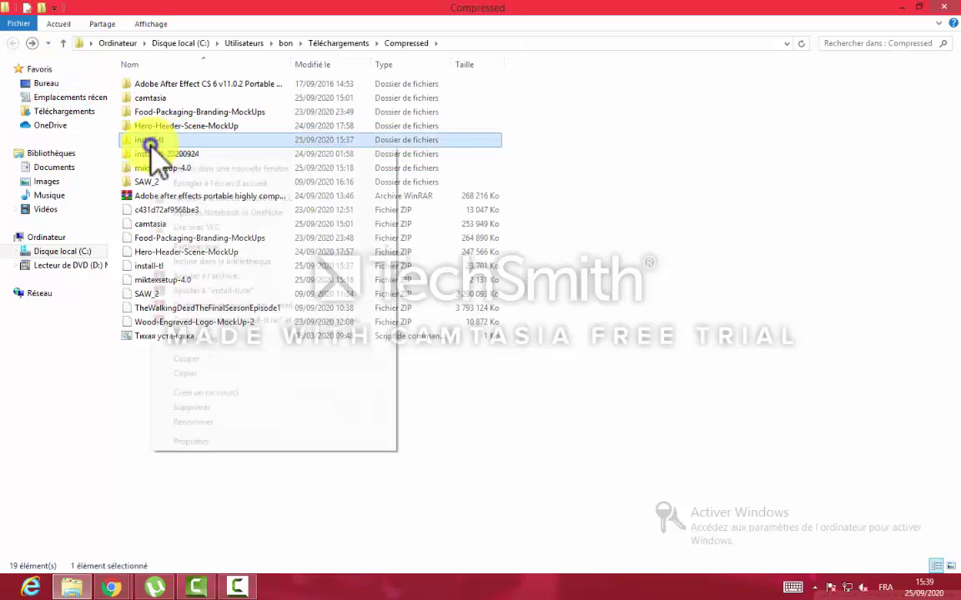
right_click(151, 144)
left_click(239, 374)
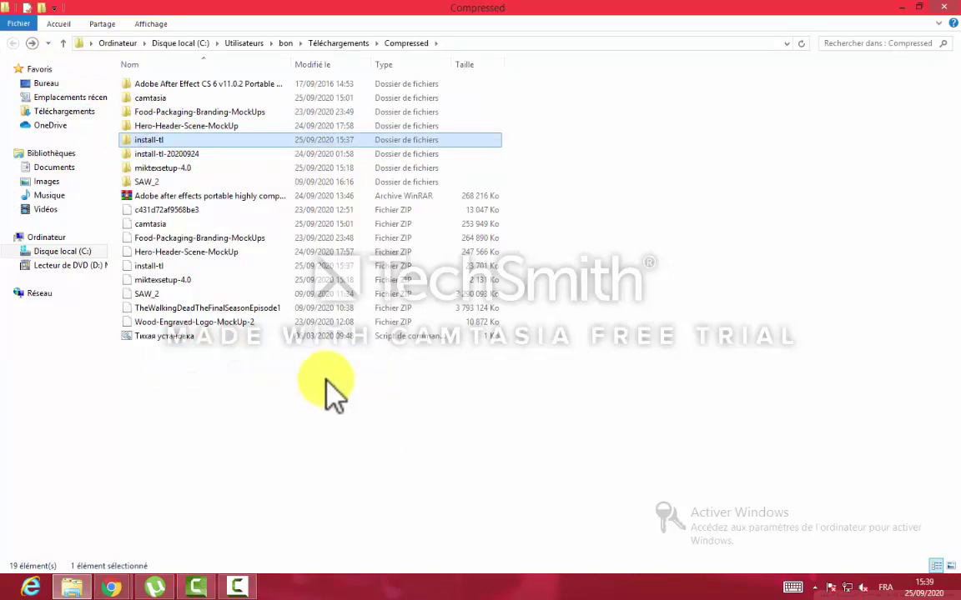
left_click(899, 8)
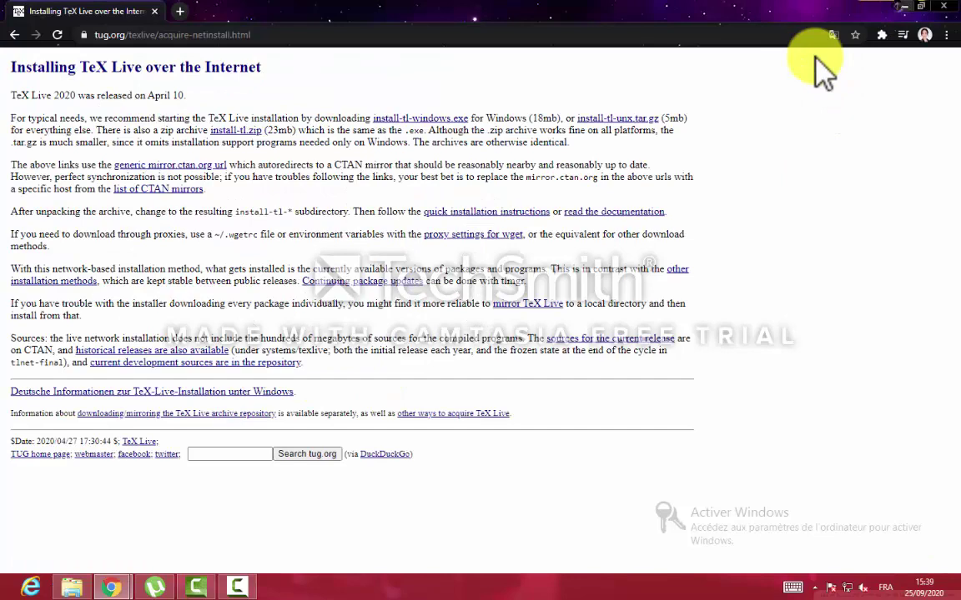
left_click(904, 8)
left_click(902, 9)
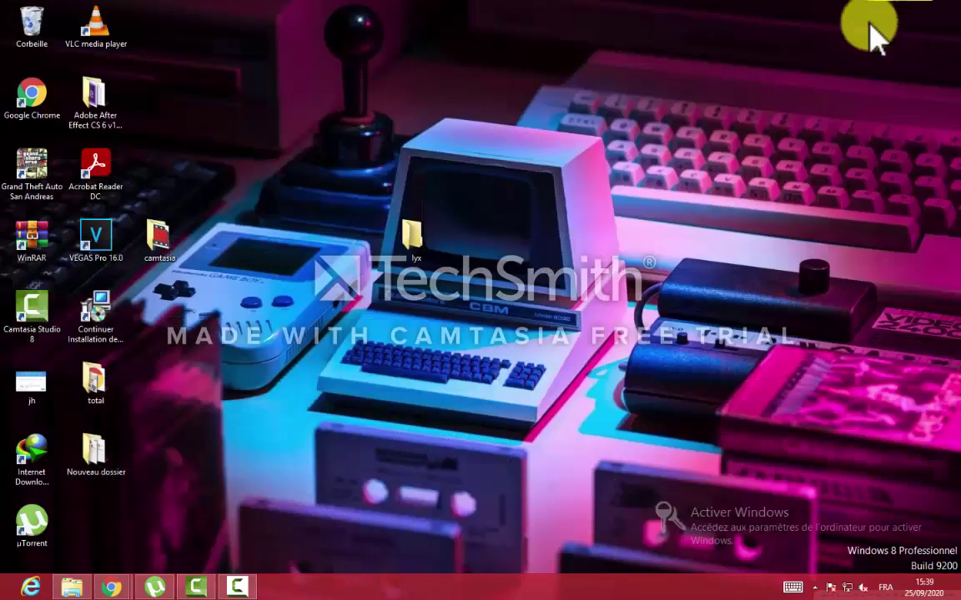
right_click(407, 239)
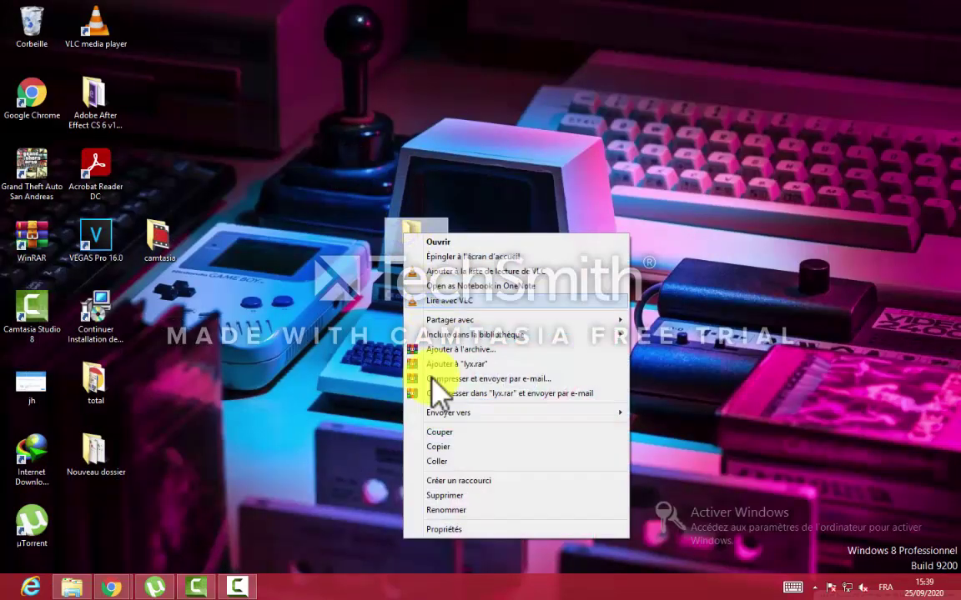
left_click(434, 461)
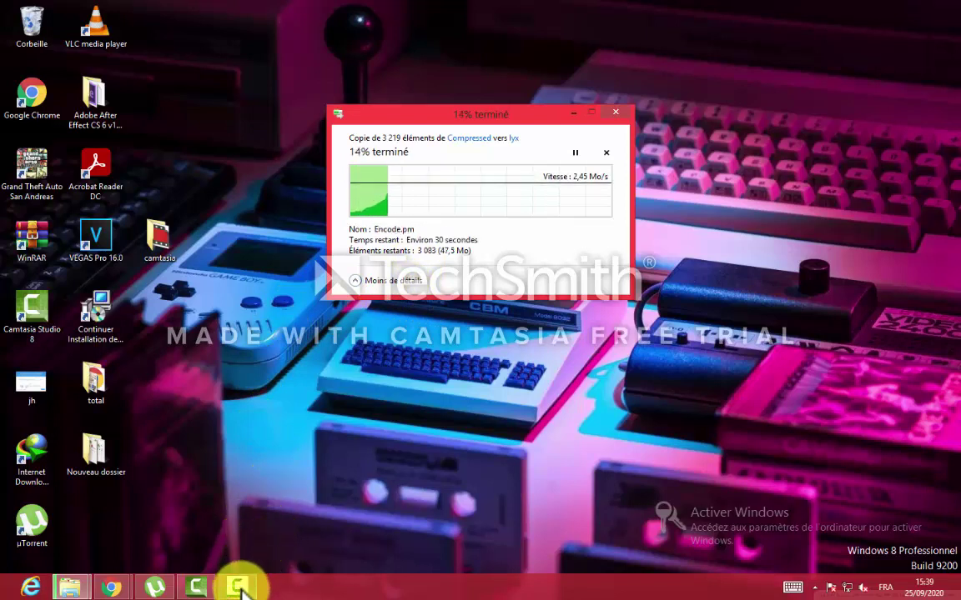
mouse_move(241, 590)
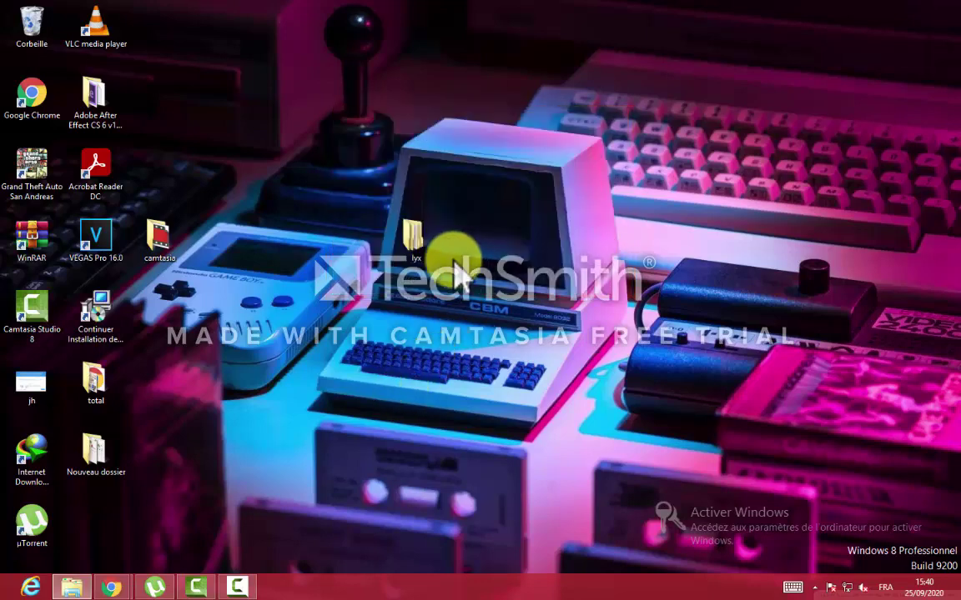
double_click(409, 243)
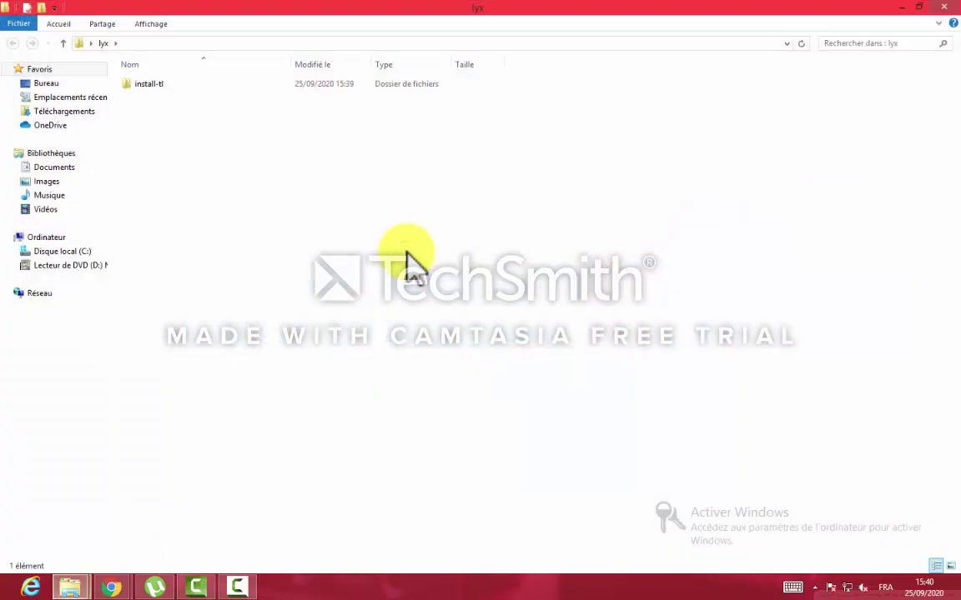
left_click(938, 10)
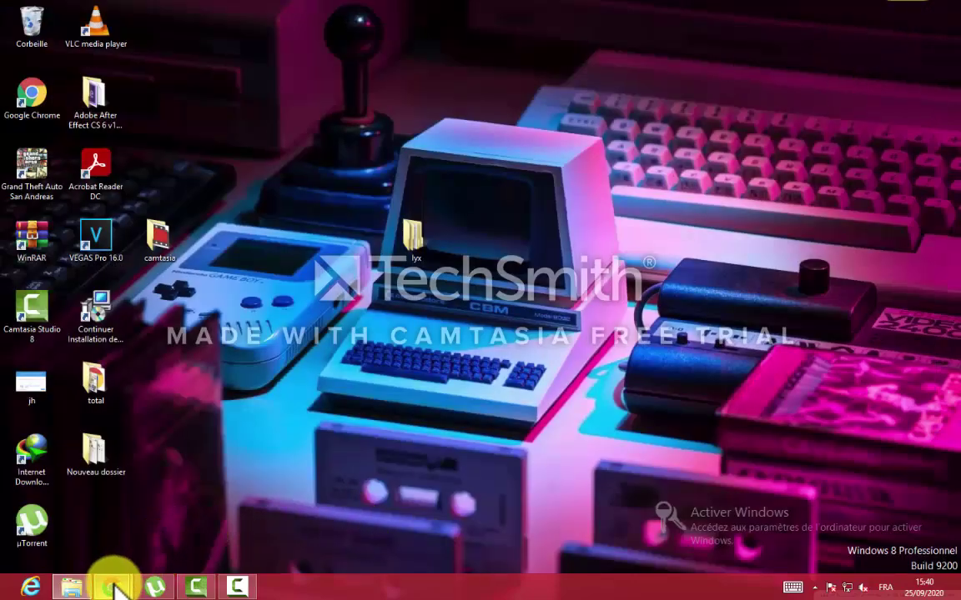
- Switch to Chrome, go back from the TeX Live pages and open the MiKTeX home page
mouse_move(116, 589)
left_click(190, 511)
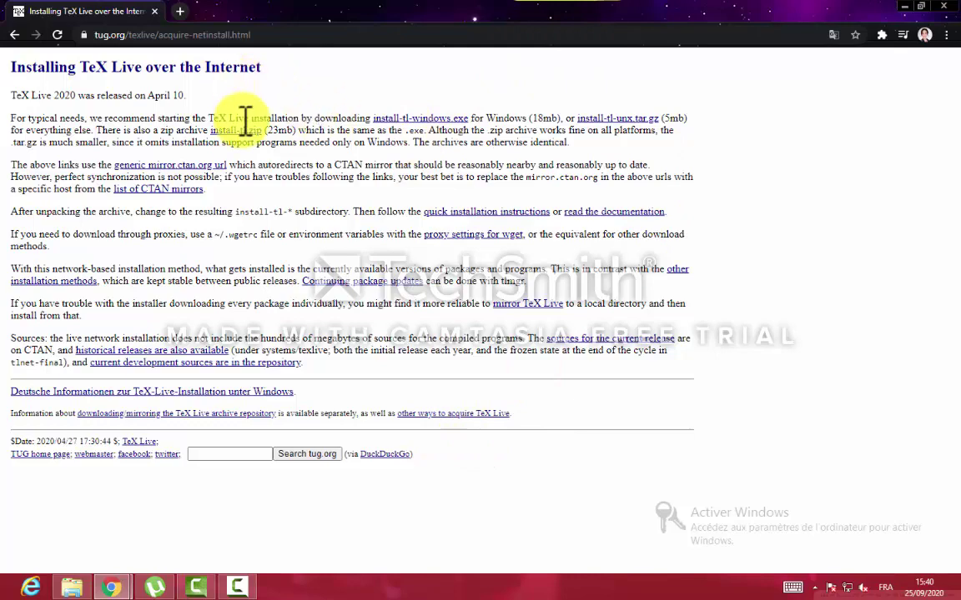
left_click(13, 34)
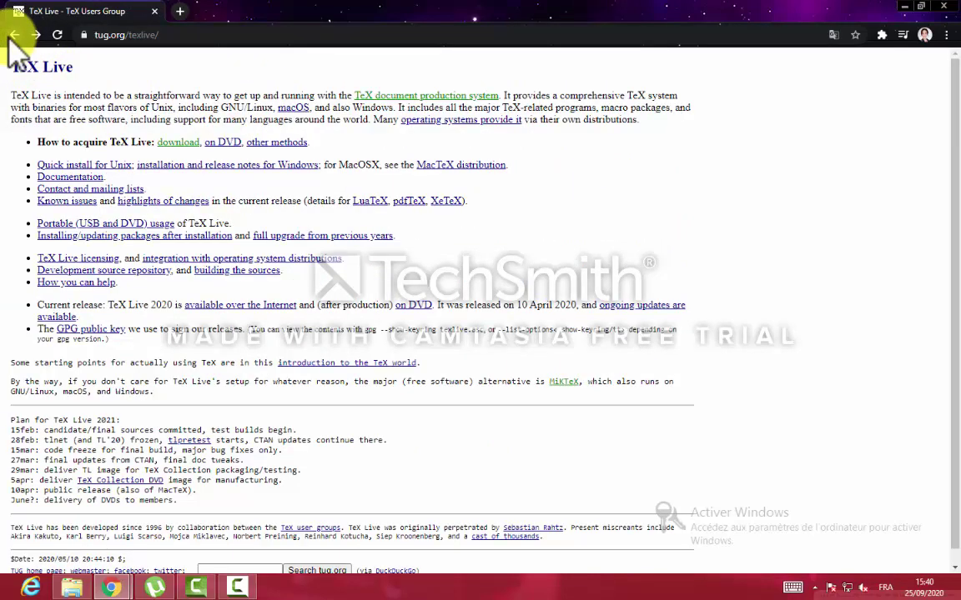
left_click(13, 34)
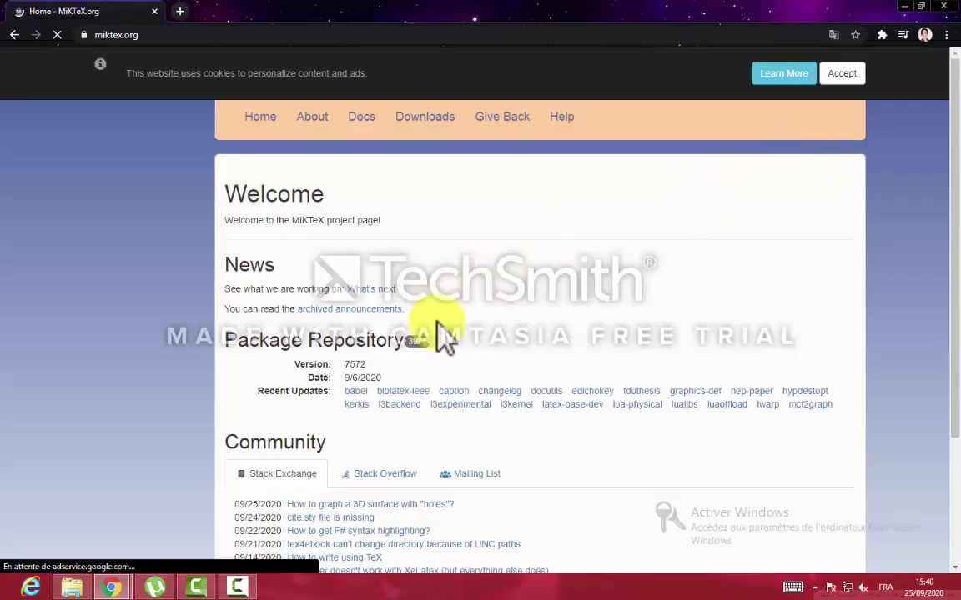
- Examine the MiKTeX home page, including the Stack Exchange, Stack Overflow and Mailing List entries under Community
left_click_drag(952, 175, 955, 329)
left_click(239, 588)
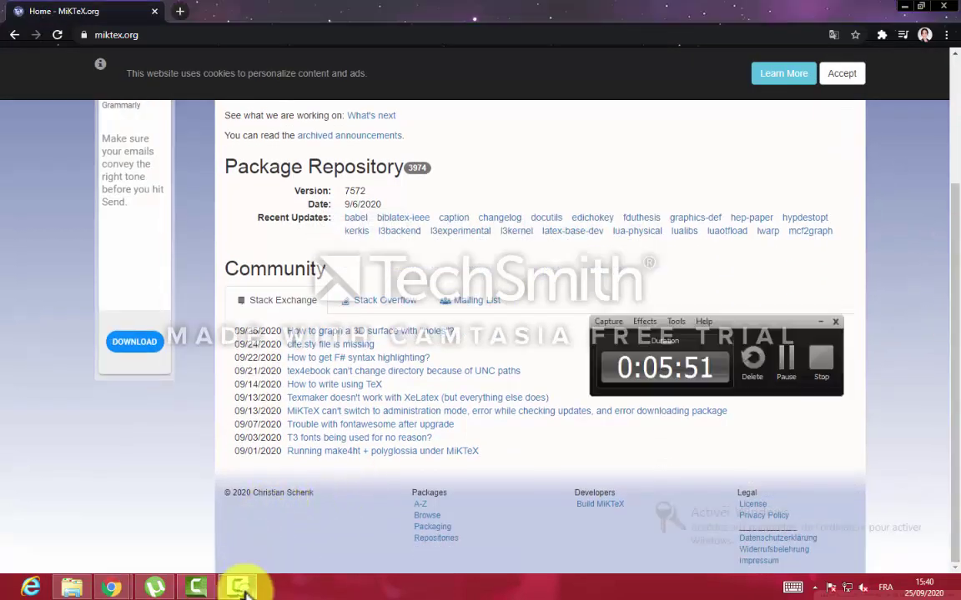
left_click(346, 533)
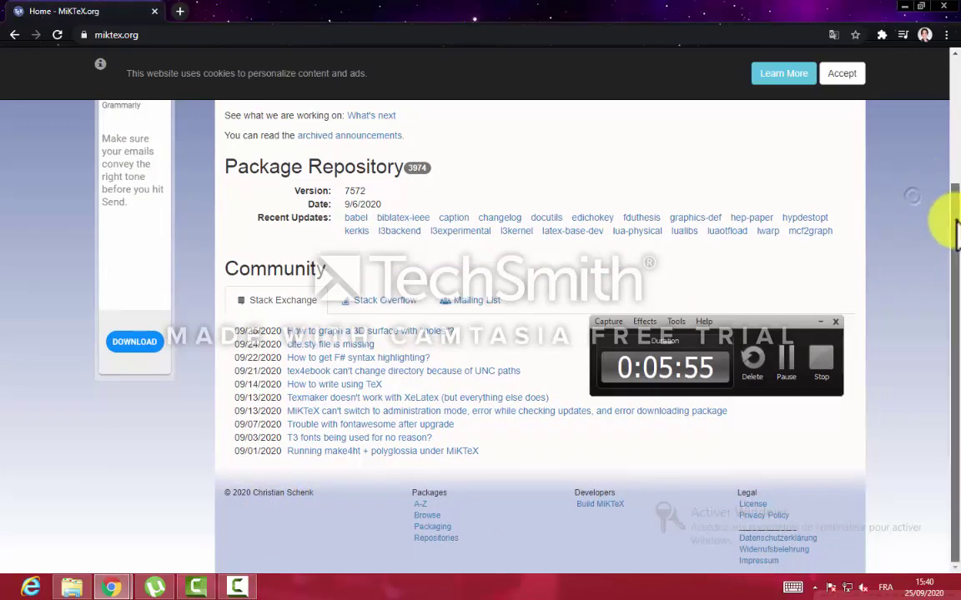
left_click_drag(945, 215, 952, 140)
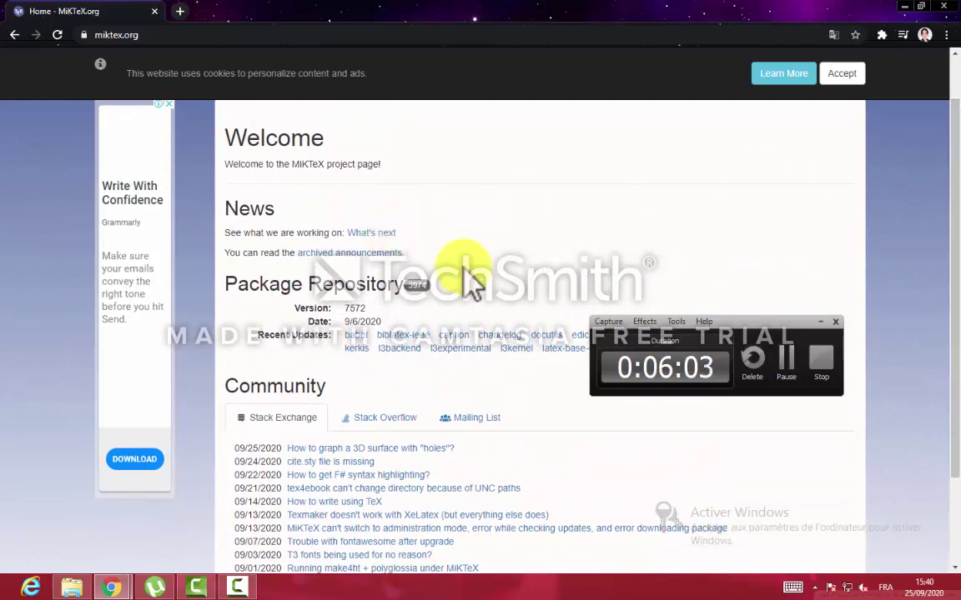
left_click(396, 430)
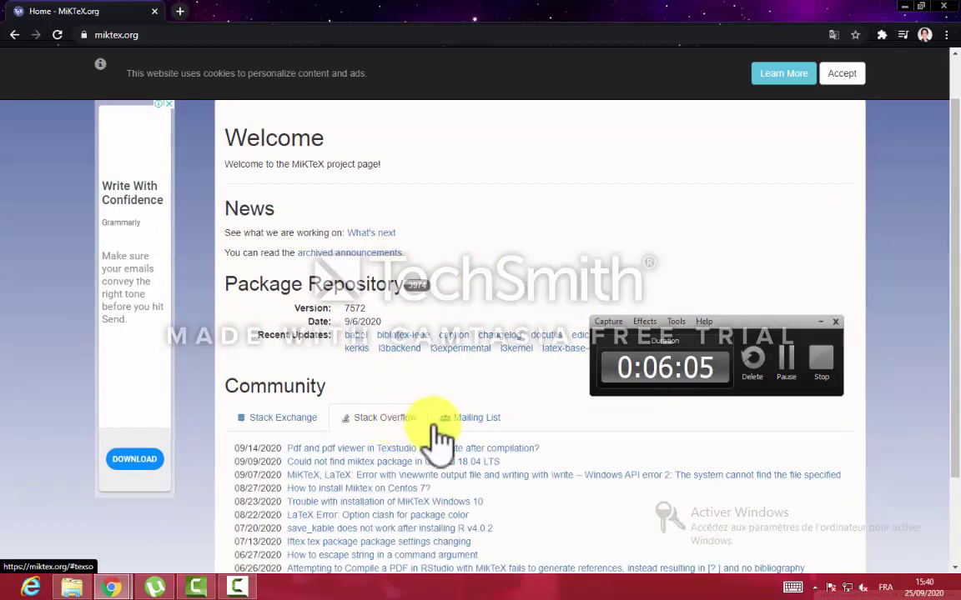
left_click(455, 436)
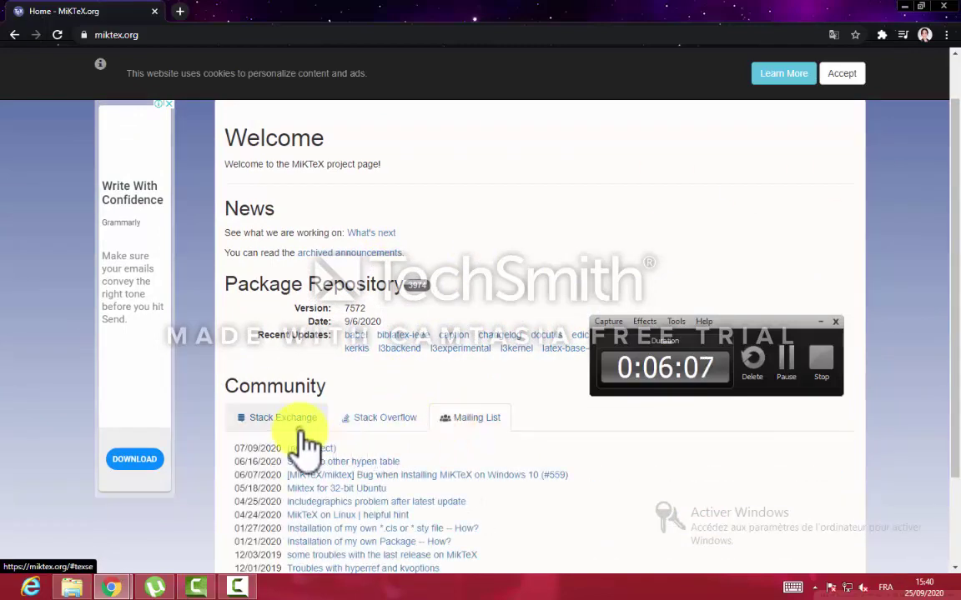
left_click(307, 443)
left_click_drag(951, 444, 917, 521)
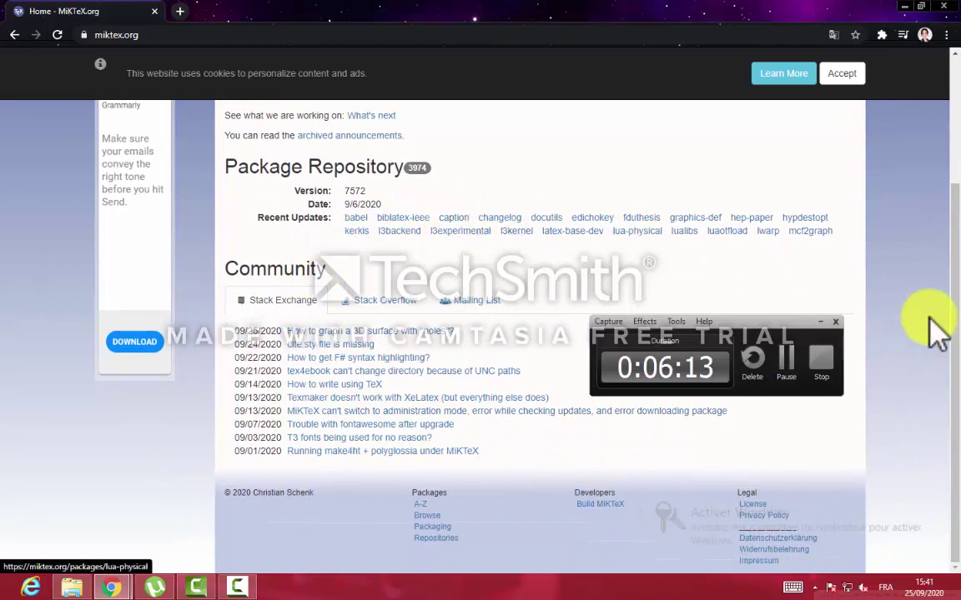
left_click_drag(955, 317, 955, 246)
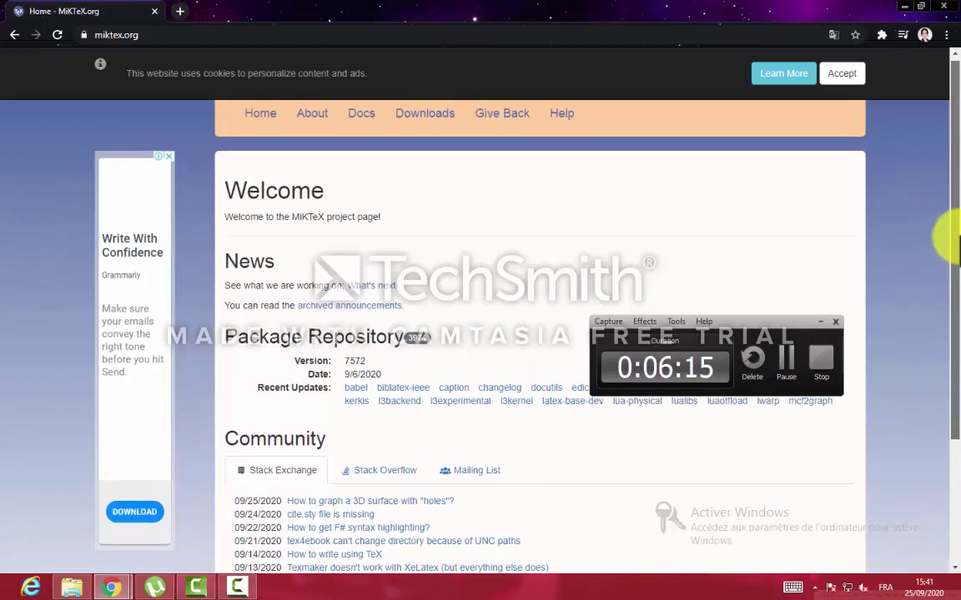
- Find the 32-bit MiKTeX Setup Utility among all MiKTeX downloads and start downloading miktexsetup-4.0.zip
left_click(440, 119)
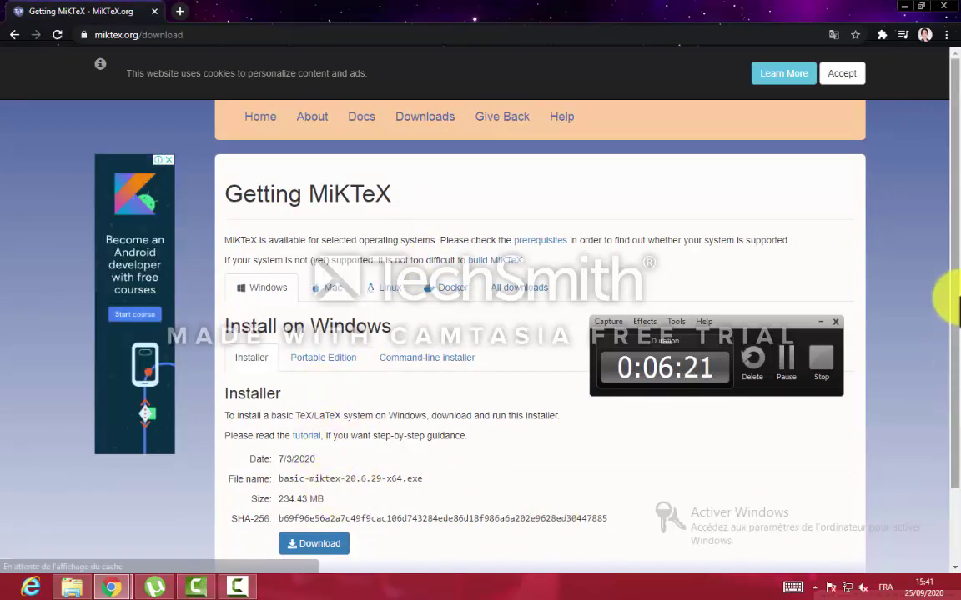
left_click_drag(951, 292, 957, 421)
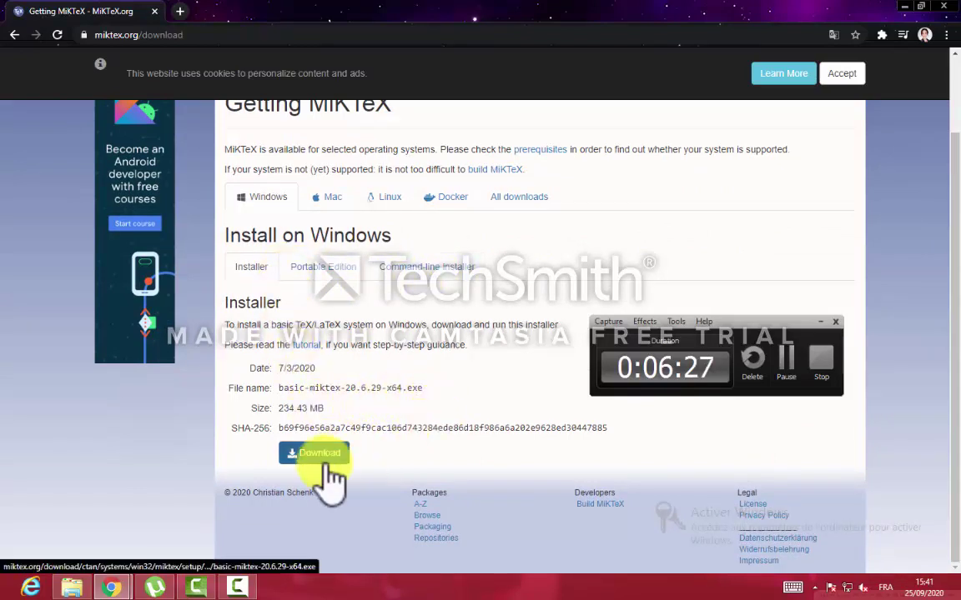
left_click(522, 200)
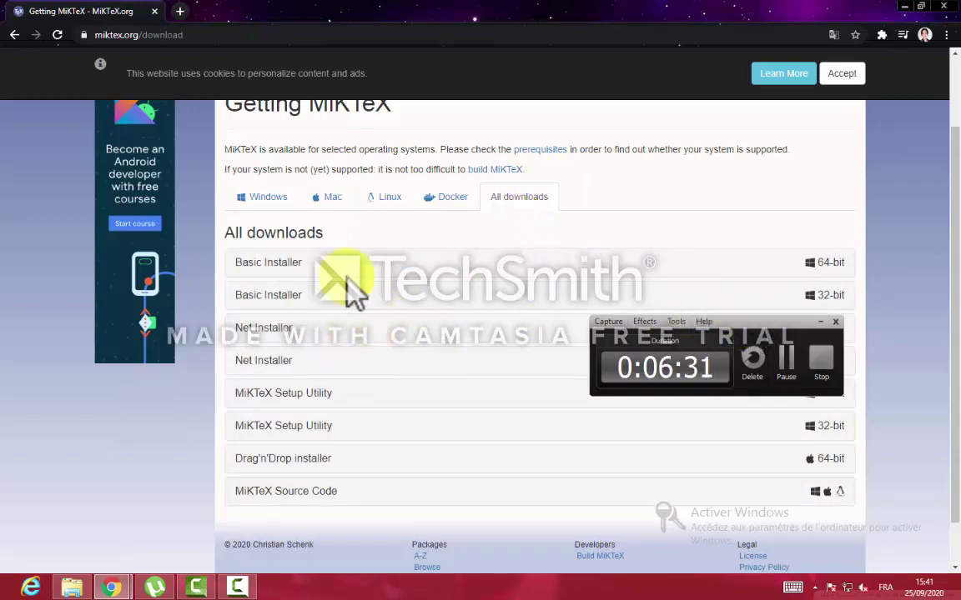
left_click(285, 427)
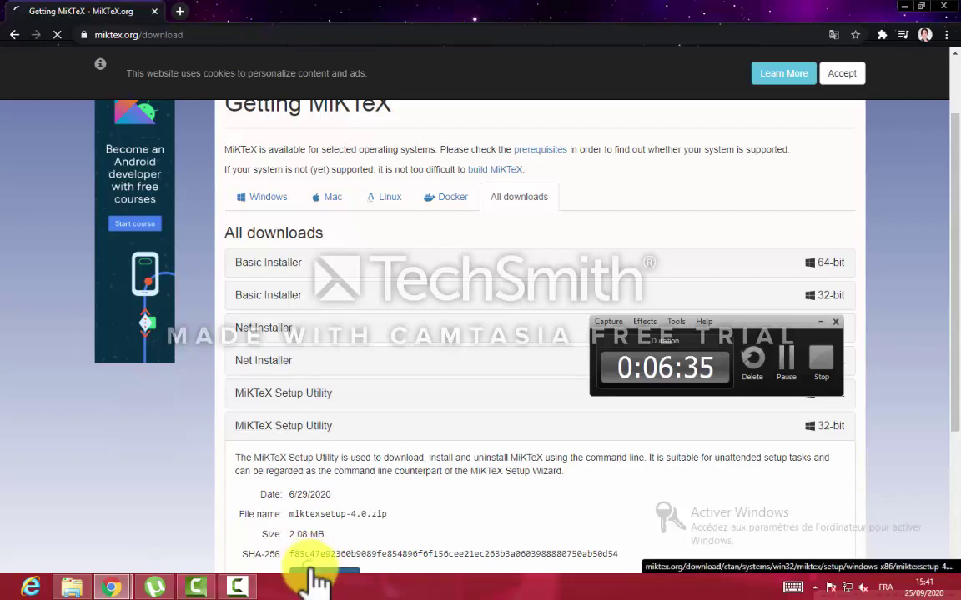
left_click(317, 575)
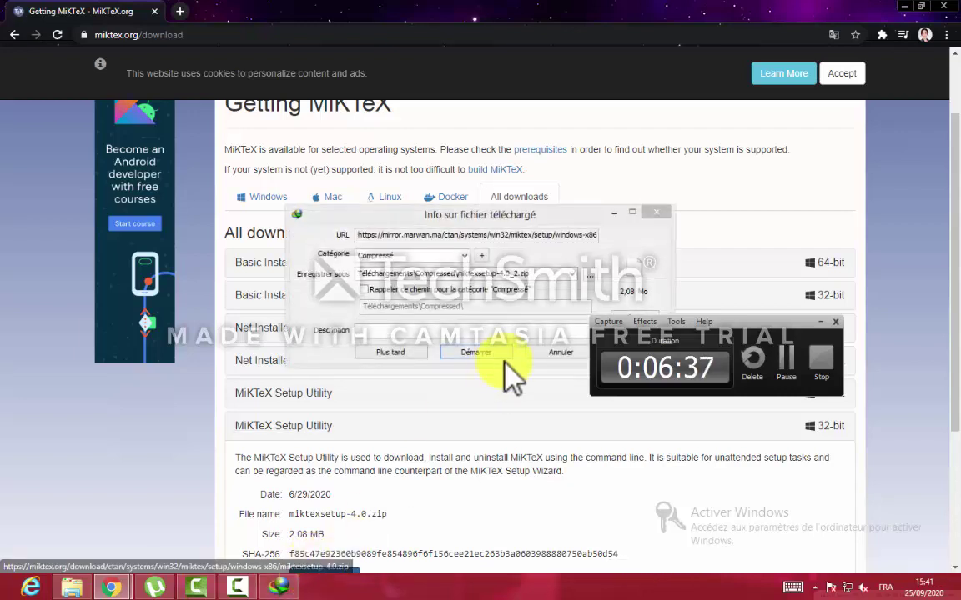
- Set the save location of miktexsetup-4.0_2.zip to the lyx folder on the desktop and start the download
left_click(592, 217)
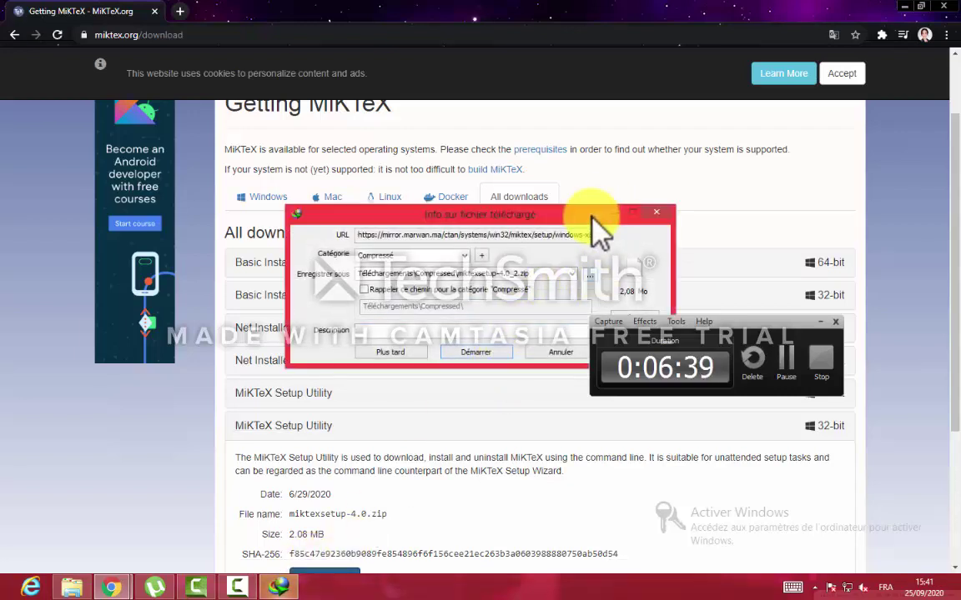
left_click_drag(592, 218, 505, 194)
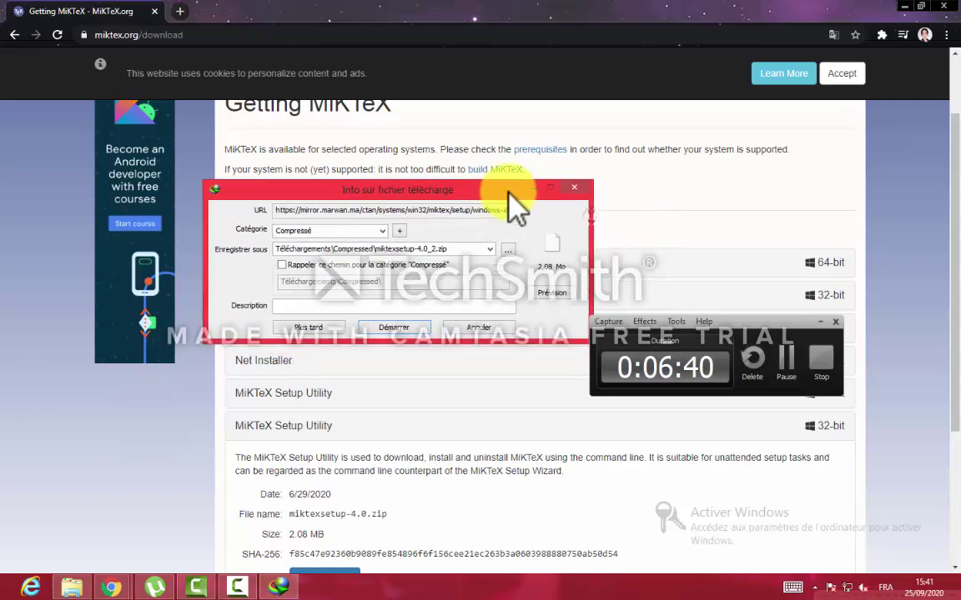
left_click(502, 249)
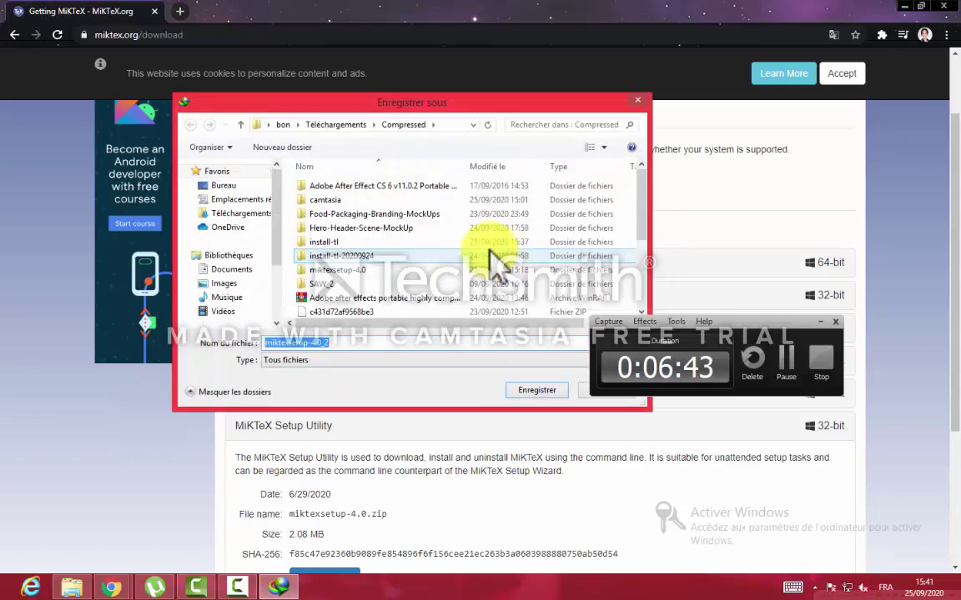
left_click(243, 186)
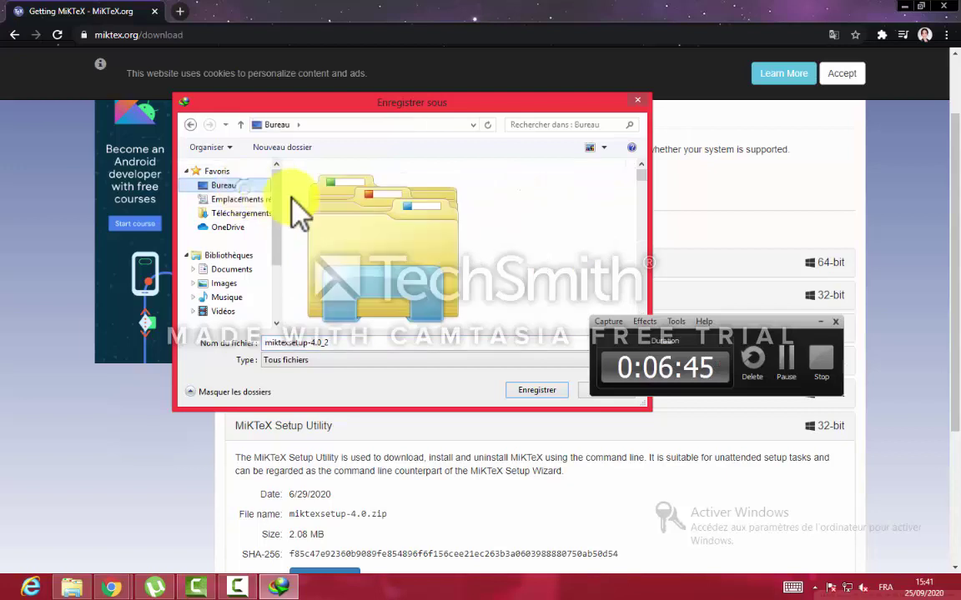
left_click_drag(645, 173, 600, 277)
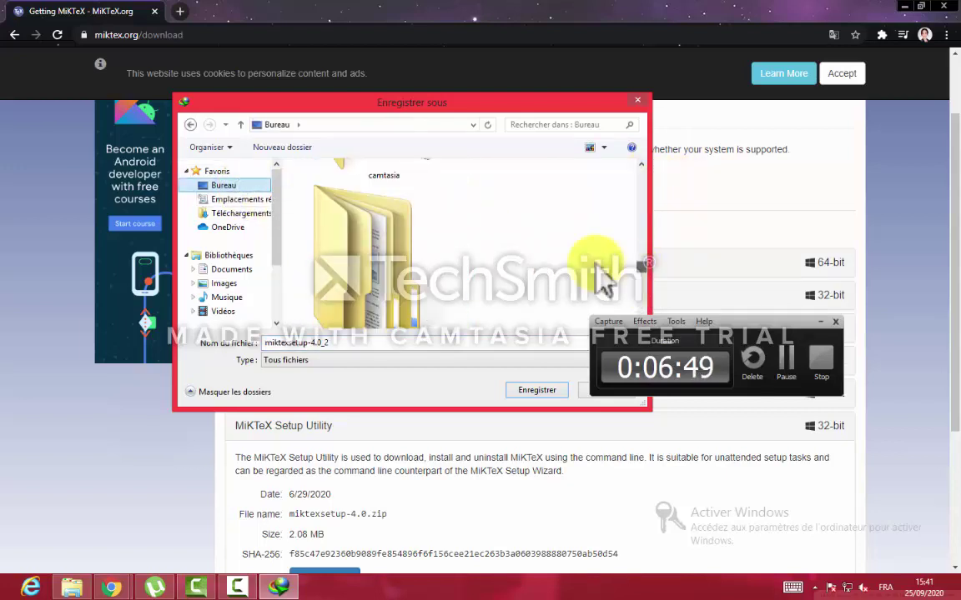
left_click(397, 288)
left_click(521, 391)
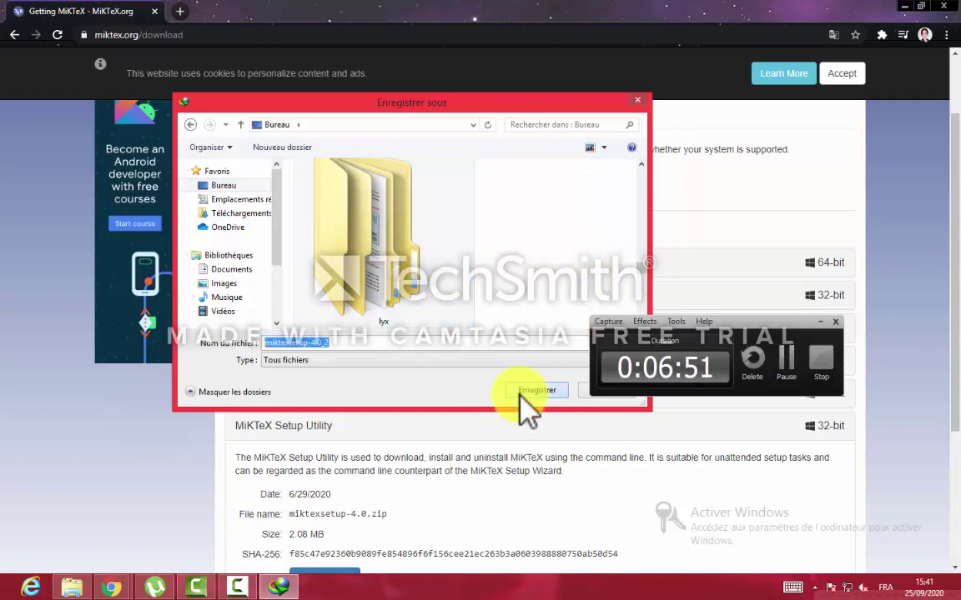
left_click(521, 392)
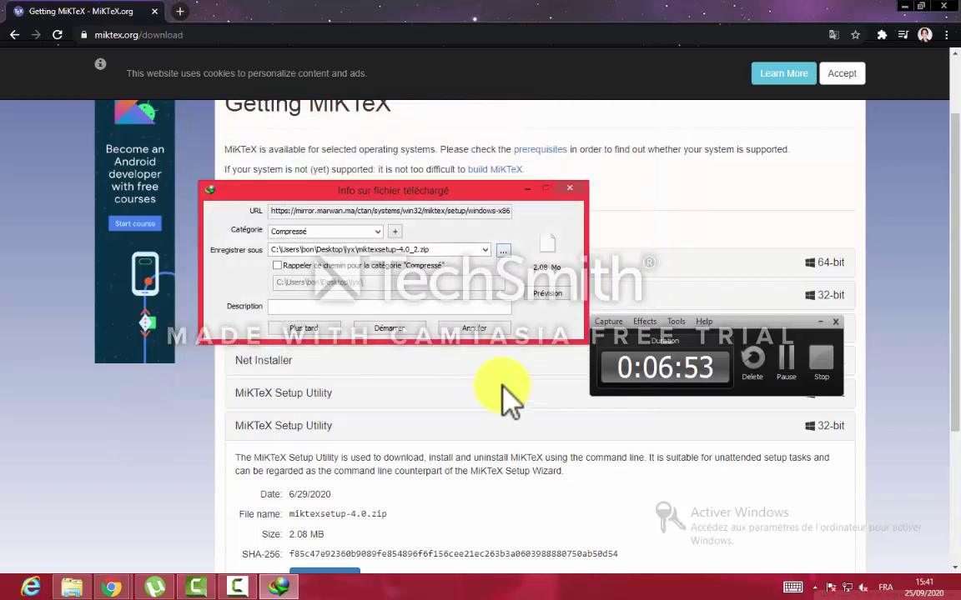
left_click(407, 330)
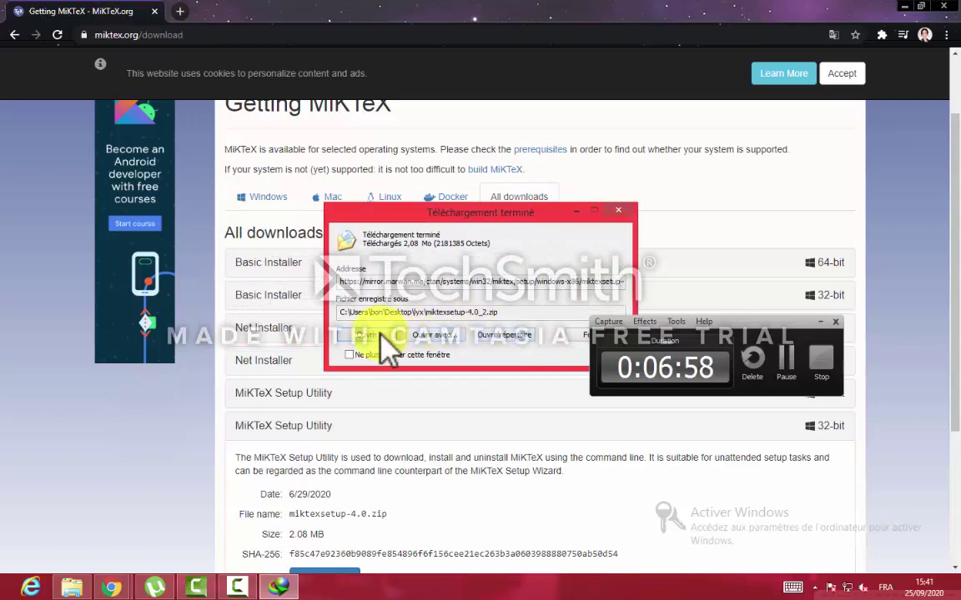
- Open the download's folder and extract the miktexsetup-4.0_2 ZIP both directly into lyx and into a miktexsetup-4.0_2 subfolder
left_click(498, 342)
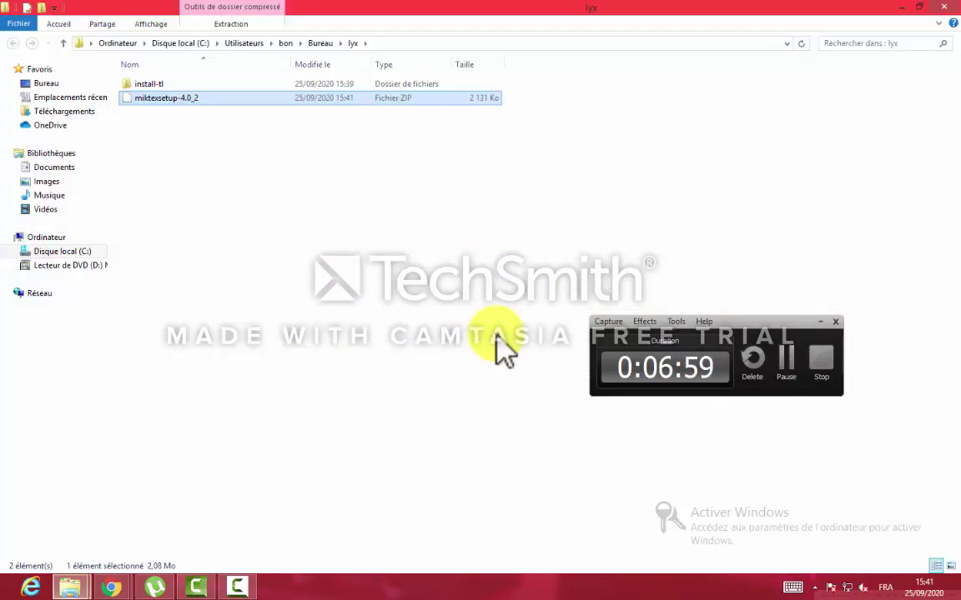
right_click(177, 102)
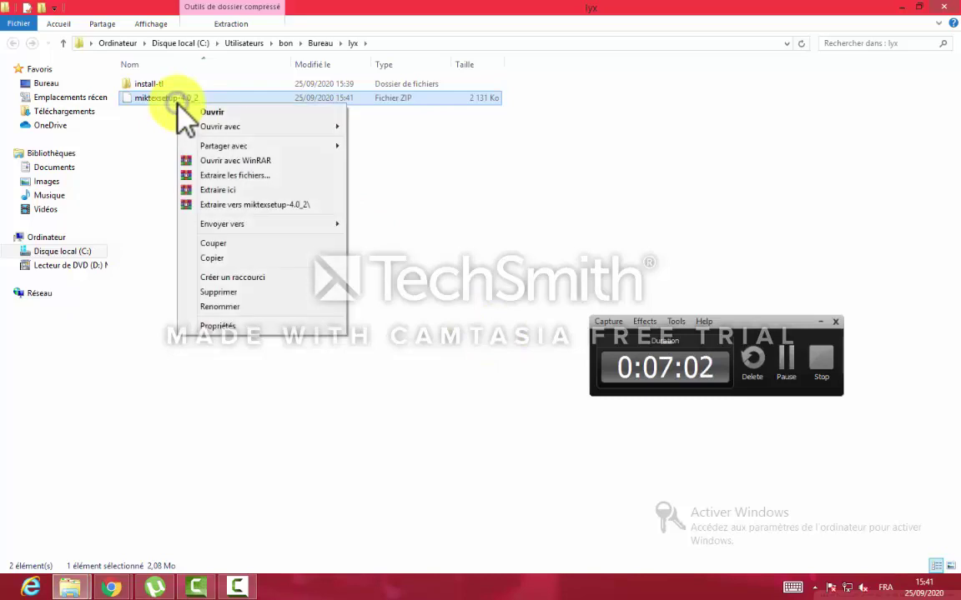
left_click(235, 189)
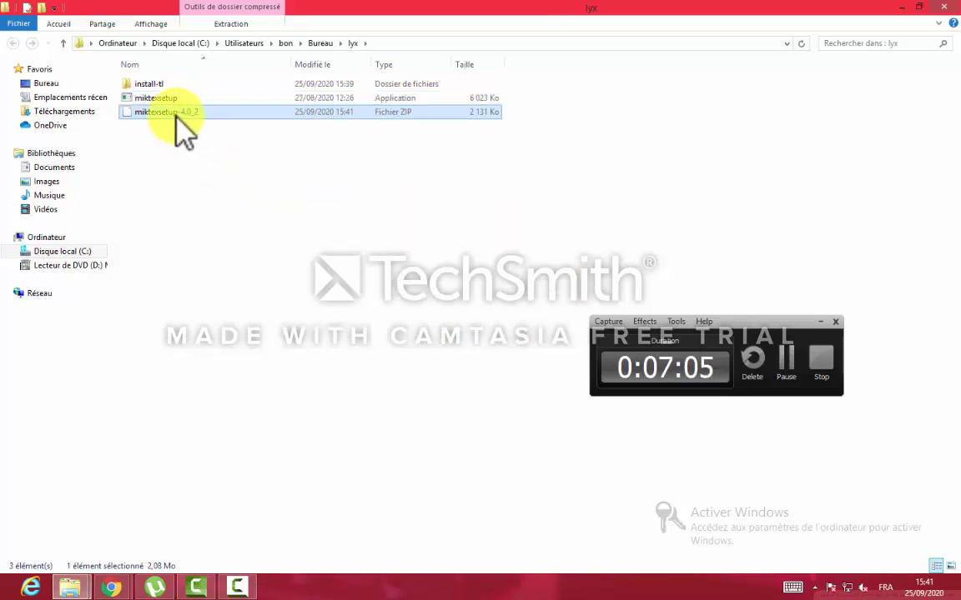
right_click(176, 115)
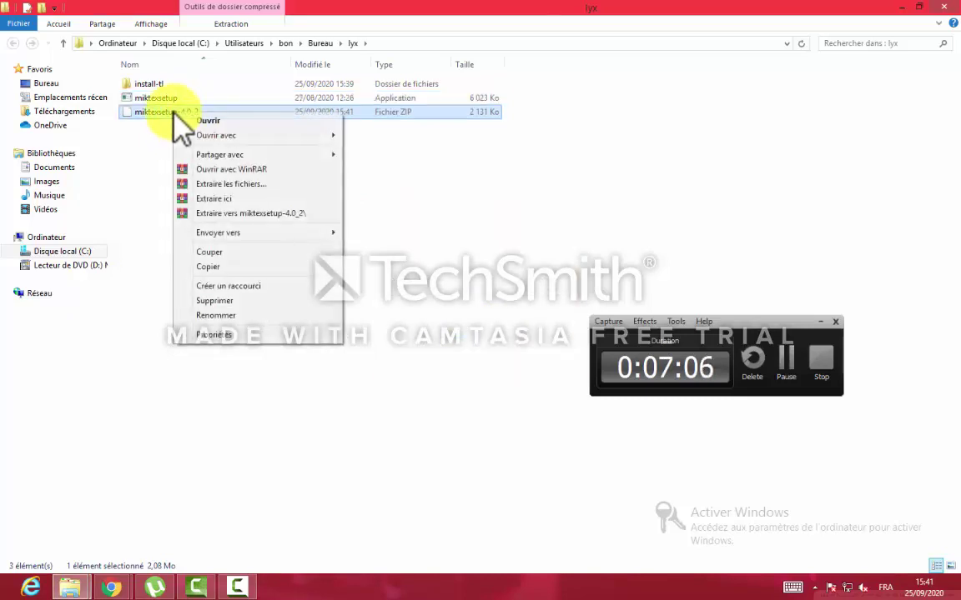
left_click(239, 184)
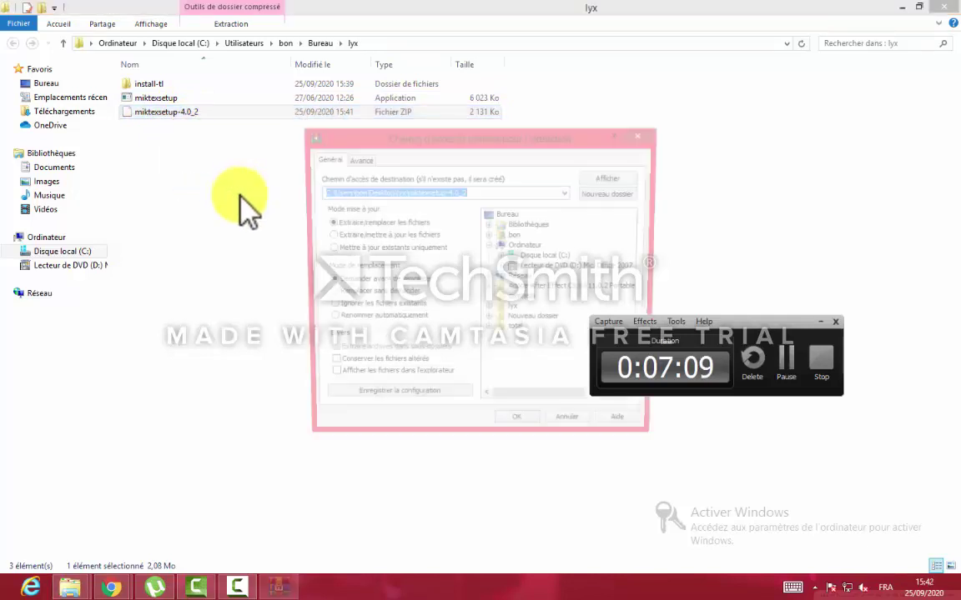
left_click(519, 430)
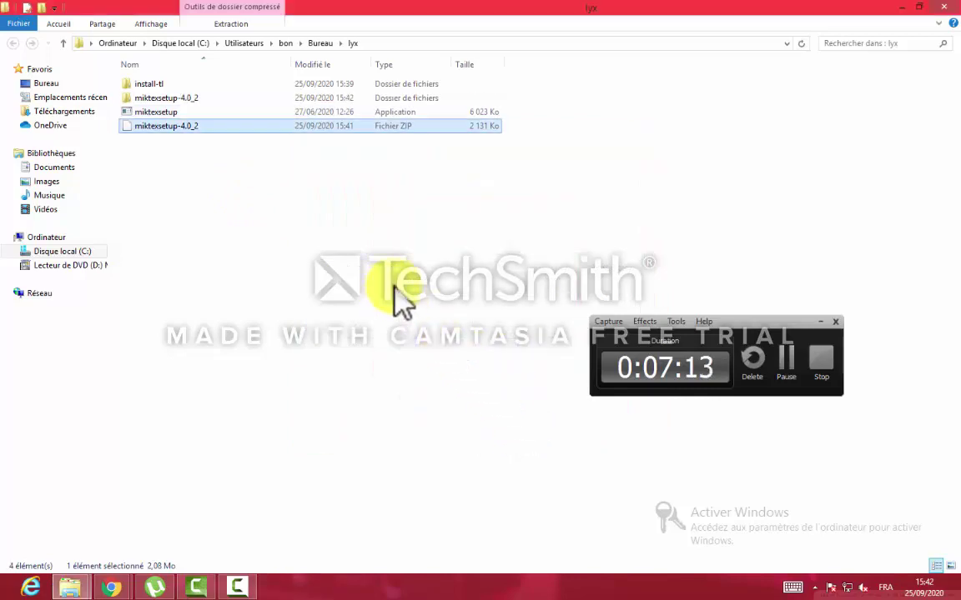
- Run the extracted miktexsetup application in the lyx folder
left_click(186, 115)
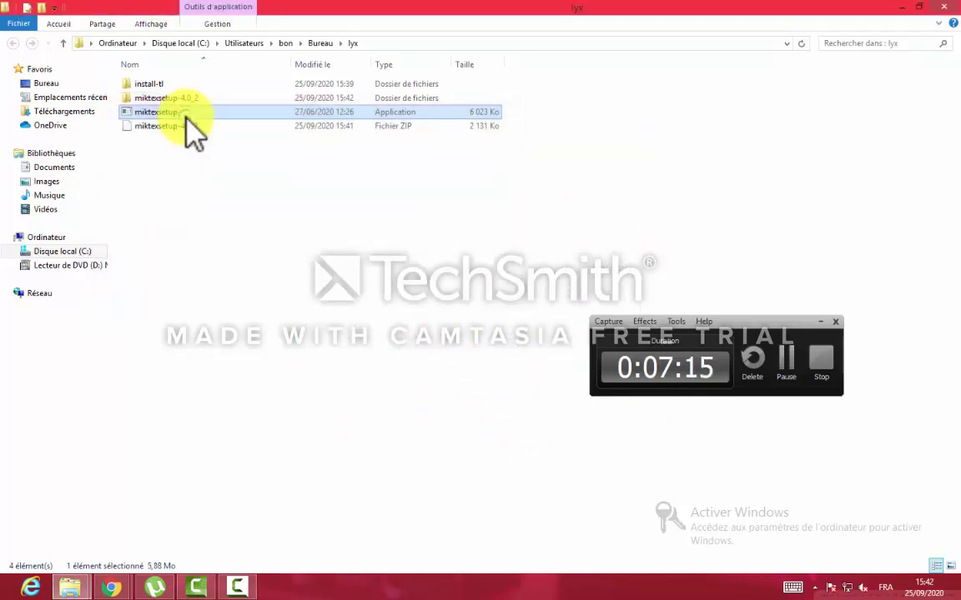
double_click(186, 117)
left_click(218, 229)
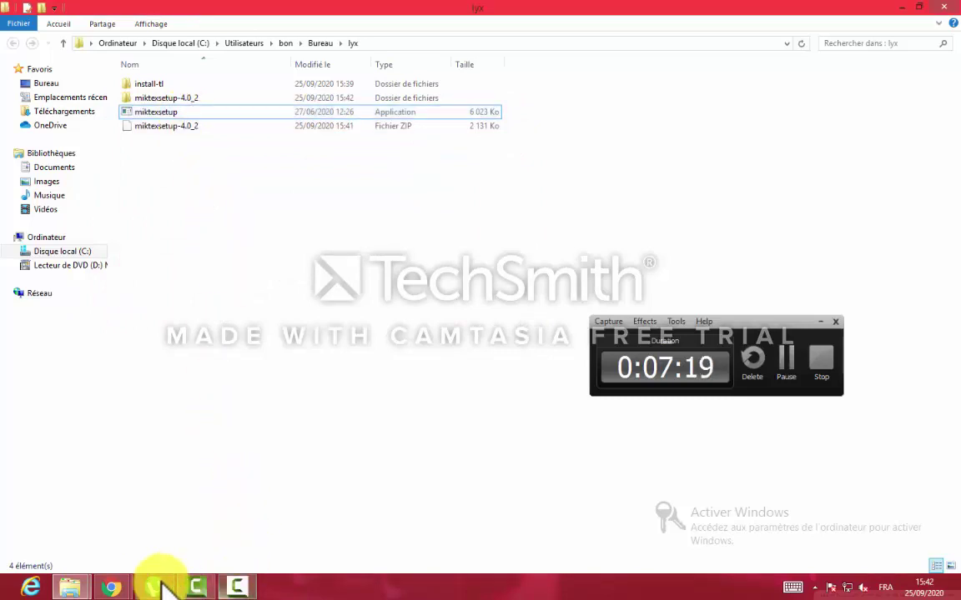
- Switch to the MiKTeX downloads page in Chrome and expand the 32-bit Basic Installer entry
mouse_move(113, 587)
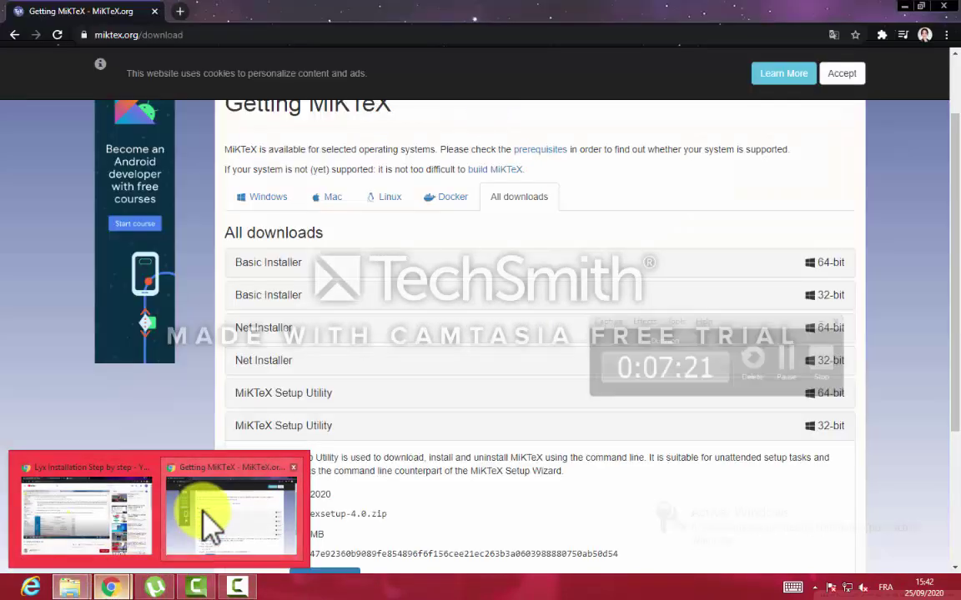
left_click(204, 511)
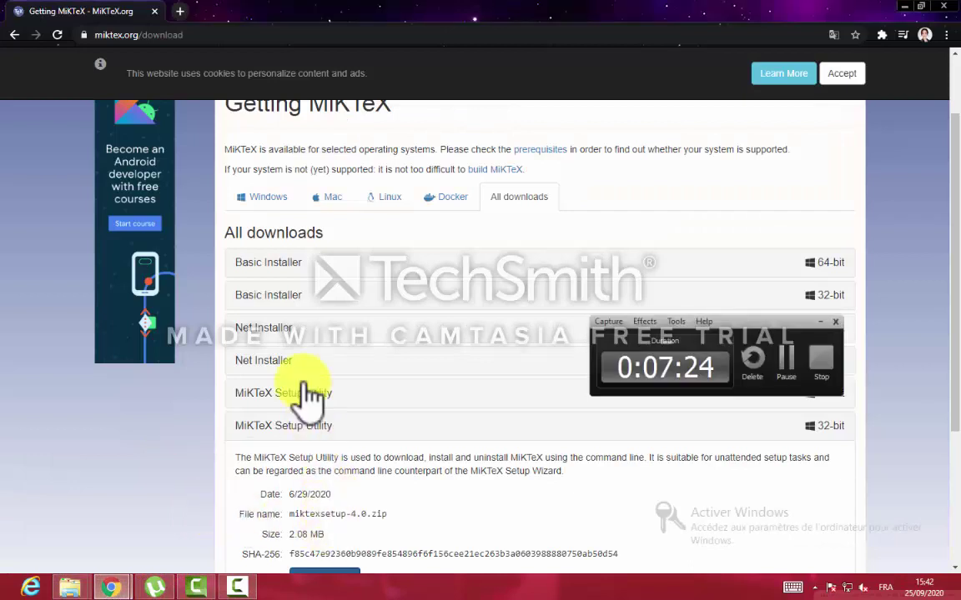
left_click(281, 301)
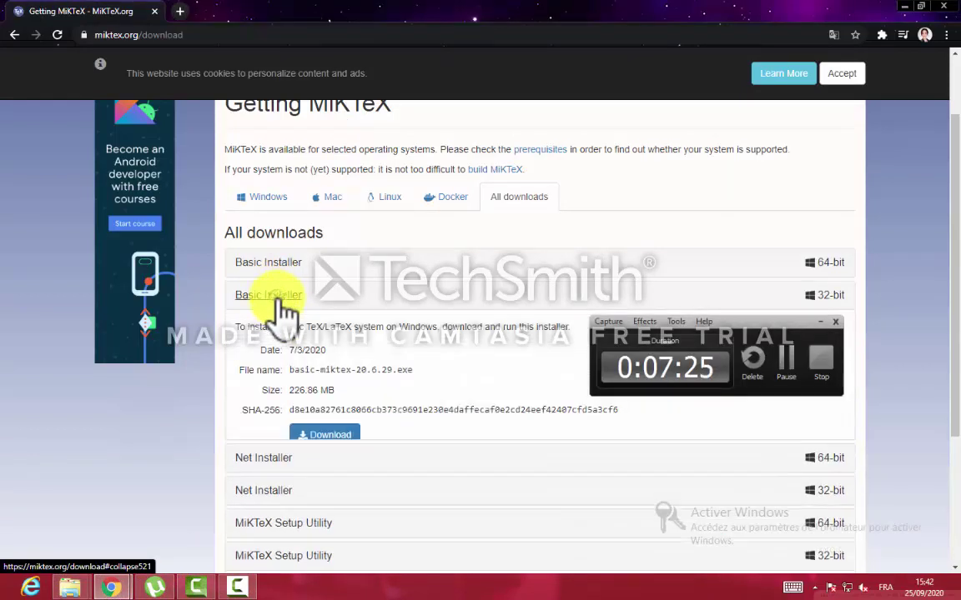
left_click(330, 435)
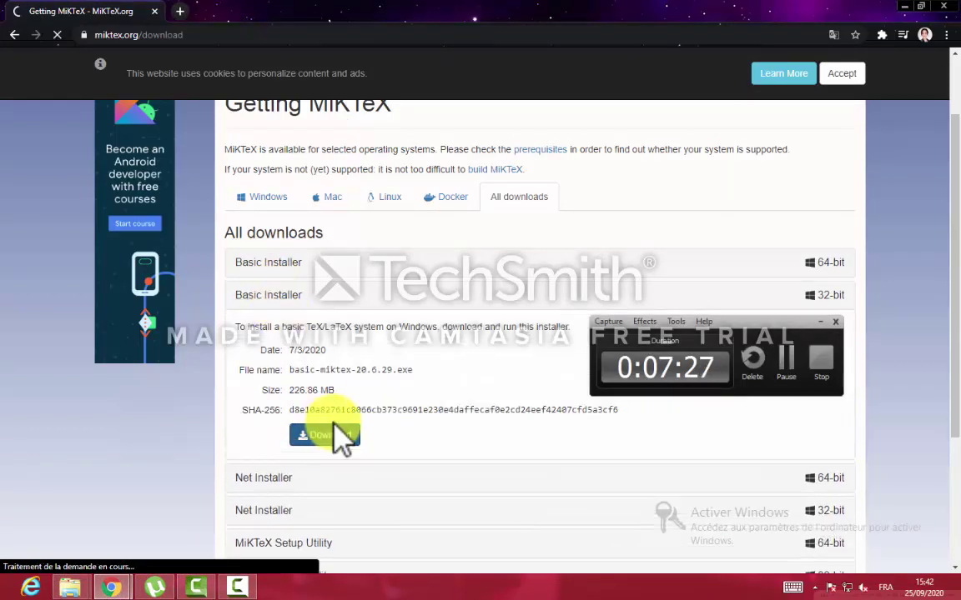
left_click(464, 353)
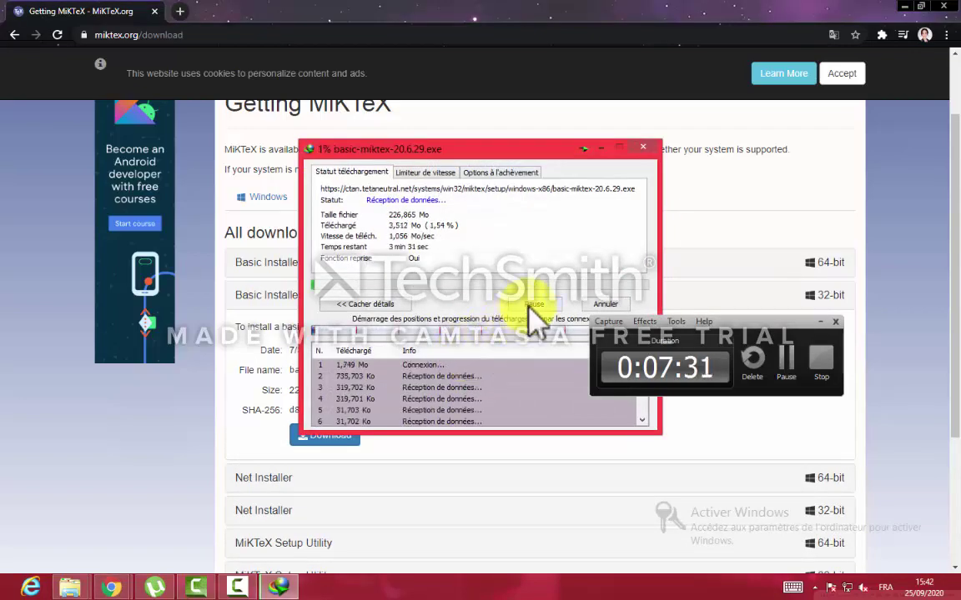
left_click(642, 150)
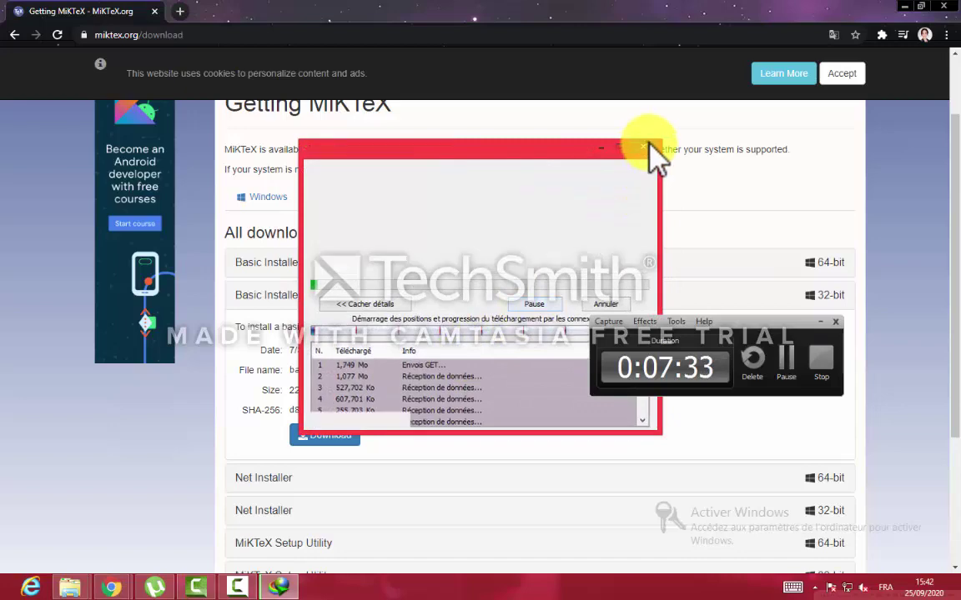
- Download the 32-bit Basic Installer as basic-miktex-20.6.29_2.exe into the desktop's lyx folder and minimize the progress window
left_click(348, 438)
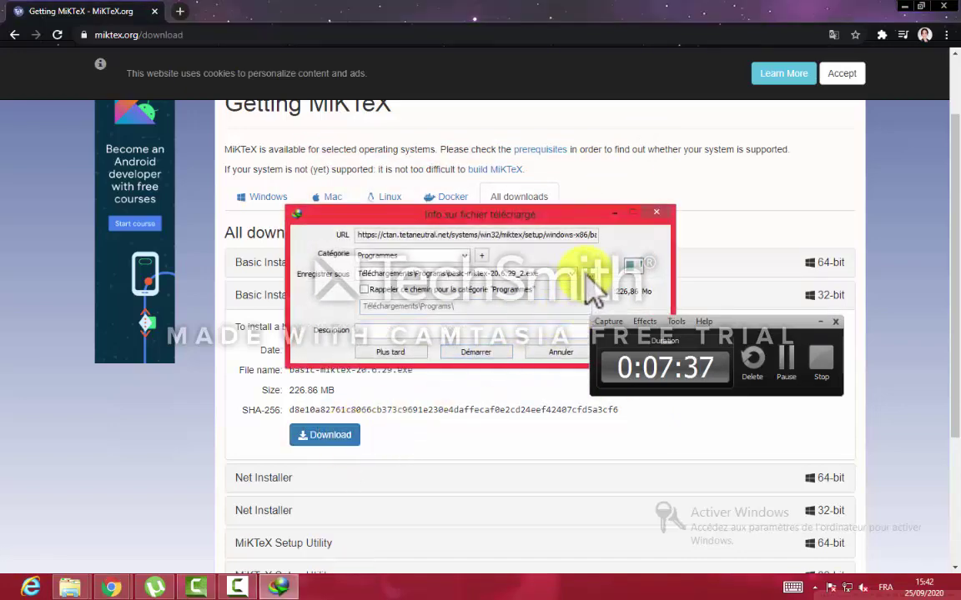
left_click(312, 210)
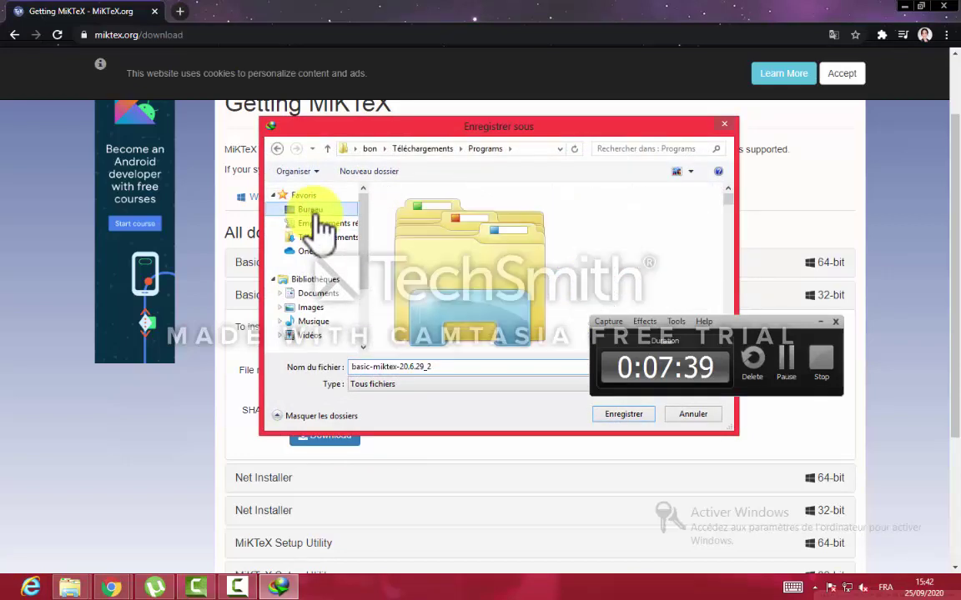
left_click_drag(727, 198, 727, 296)
left_click(525, 215)
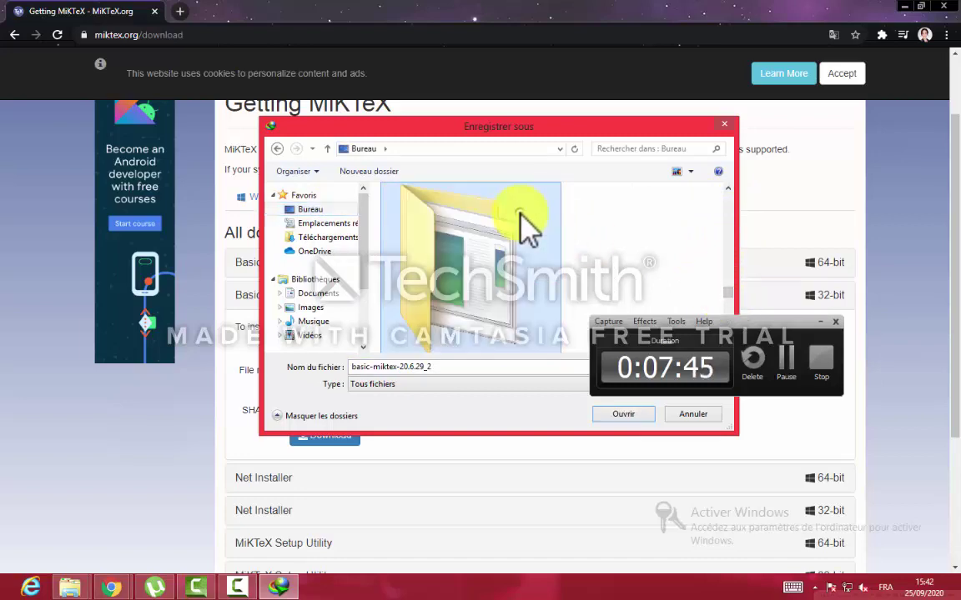
left_click(625, 414)
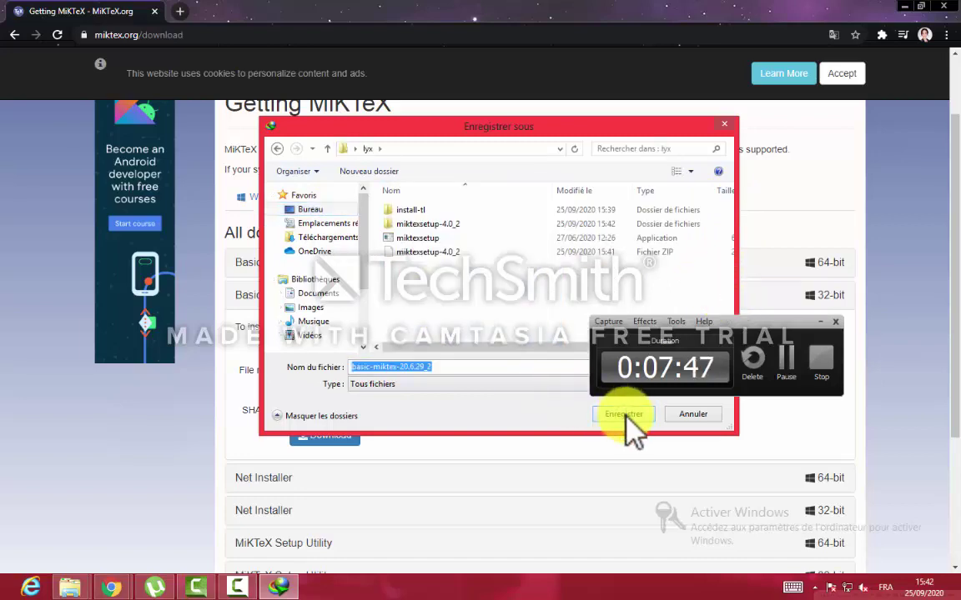
left_click(626, 415)
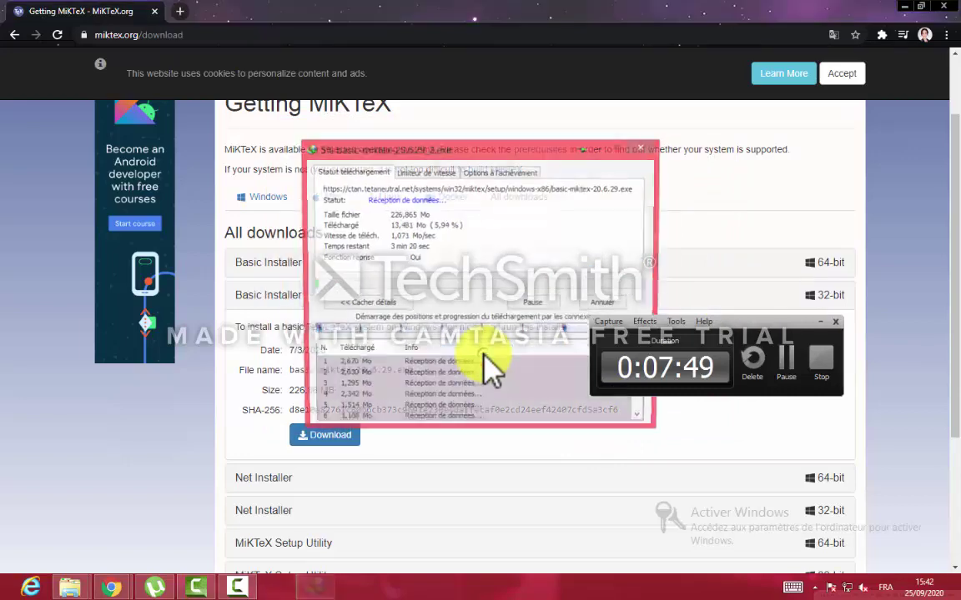
left_click(602, 151)
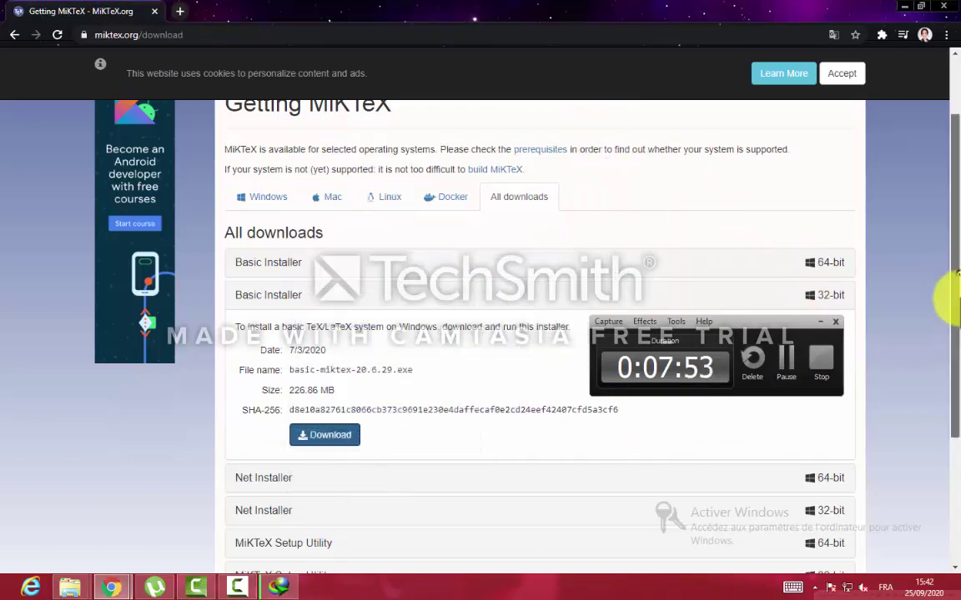
- Expand the 32-bit MiKTeX Setup Utility entry and request the miktexsetup-4.0.zip download again
scroll(953, 300, "down", 2)
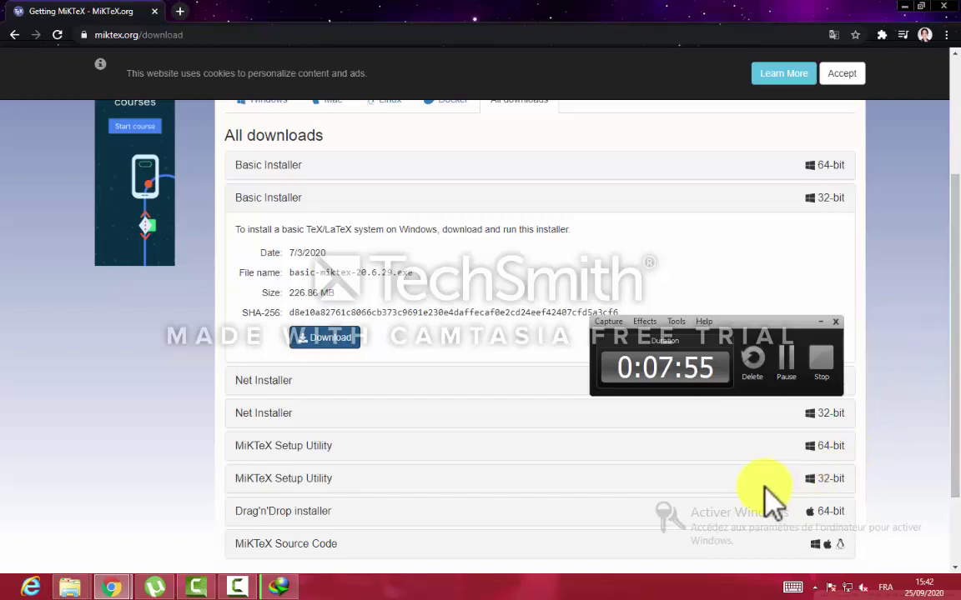
left_click(296, 483)
left_click_drag(953, 200, 946, 279)
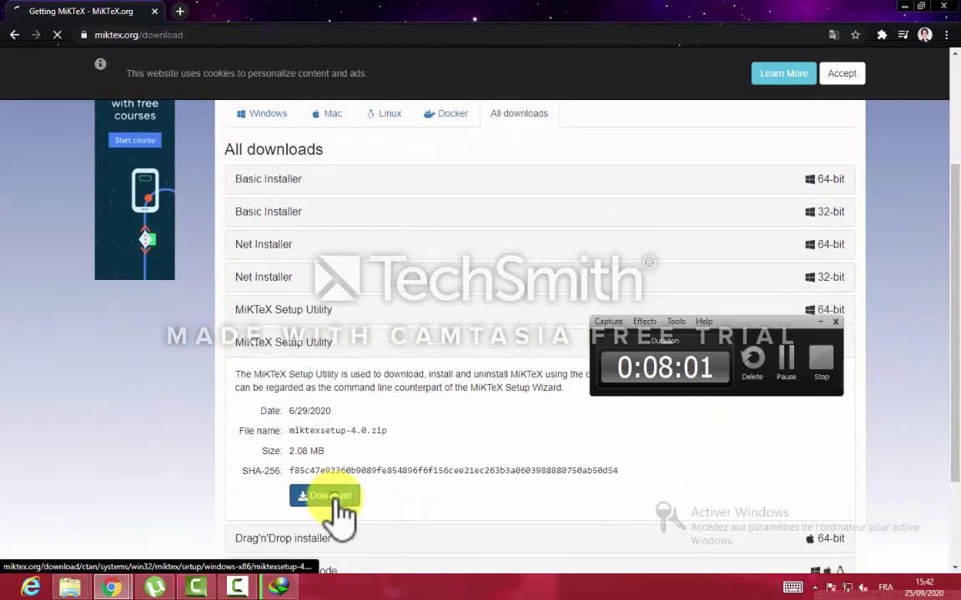
left_click(336, 497)
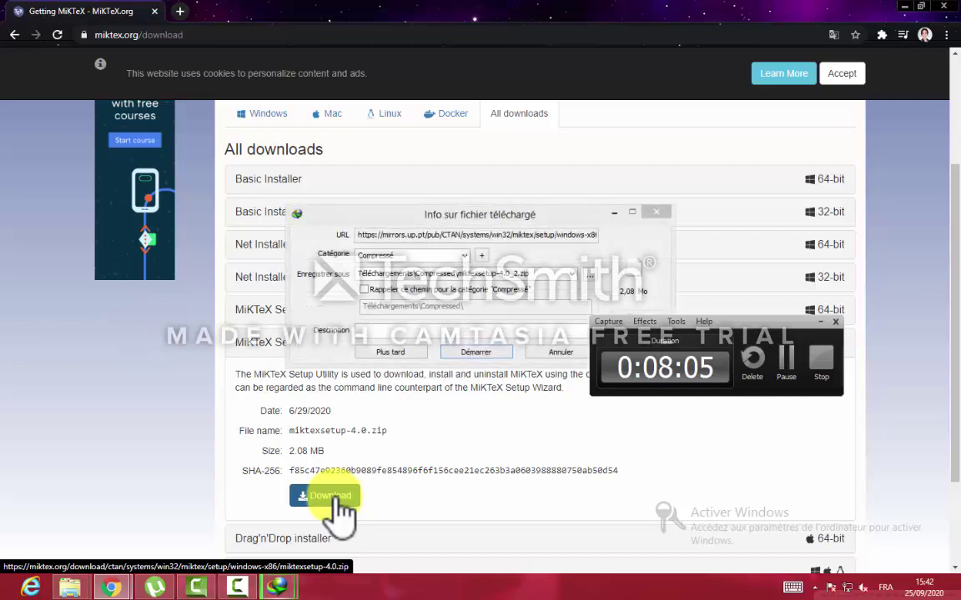
- Choose the desktop's lyx folder as the save location and try to save the setup utility as miktexsetup-4.0_2
left_click(586, 274)
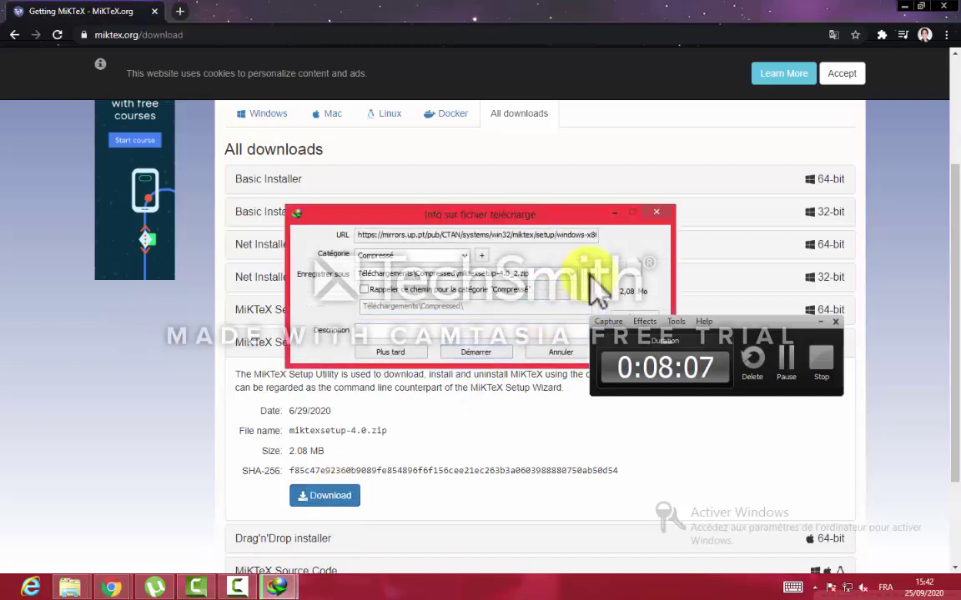
left_click(332, 211)
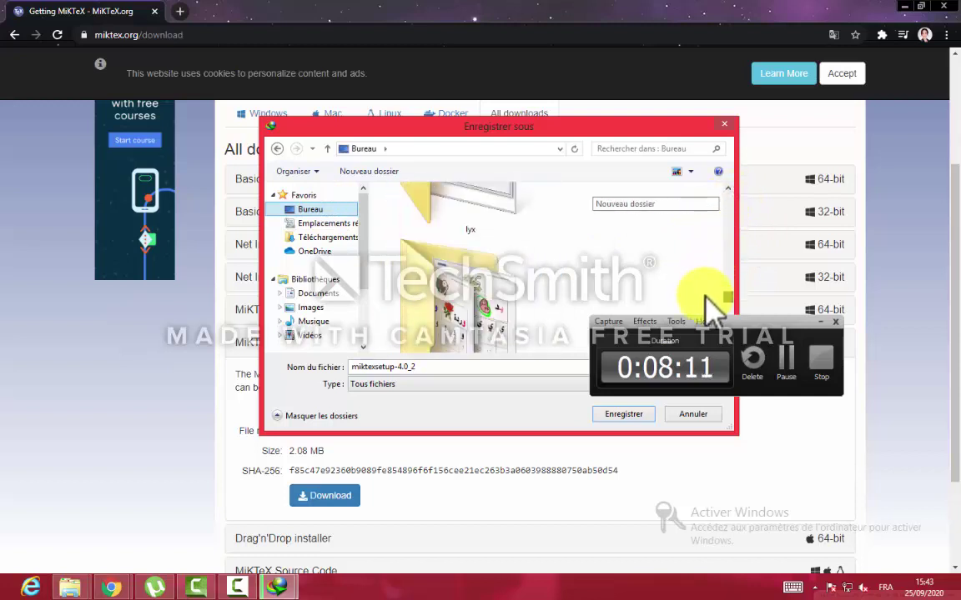
scroll(710, 316, "down", 5)
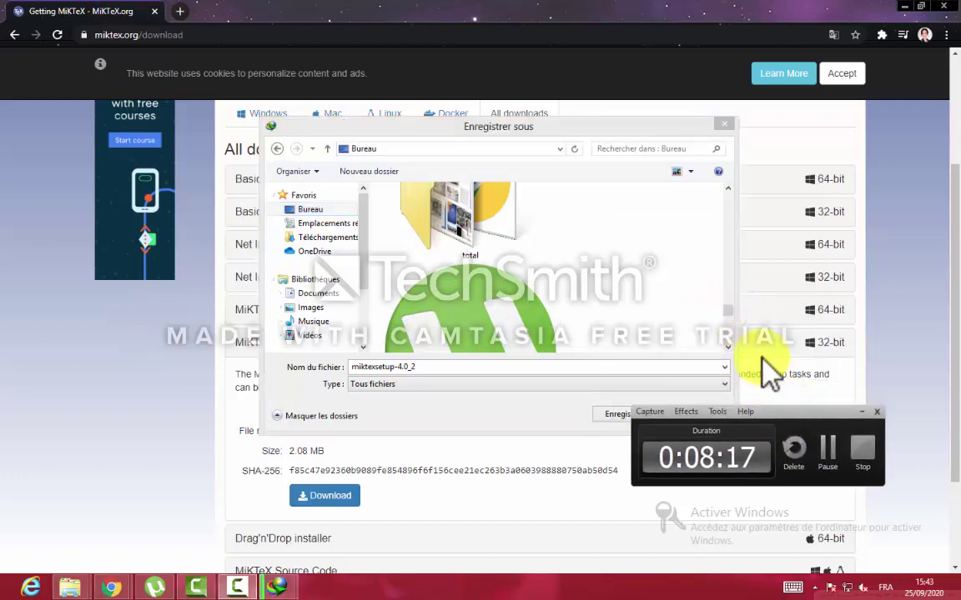
scroll(731, 330, "down", 5)
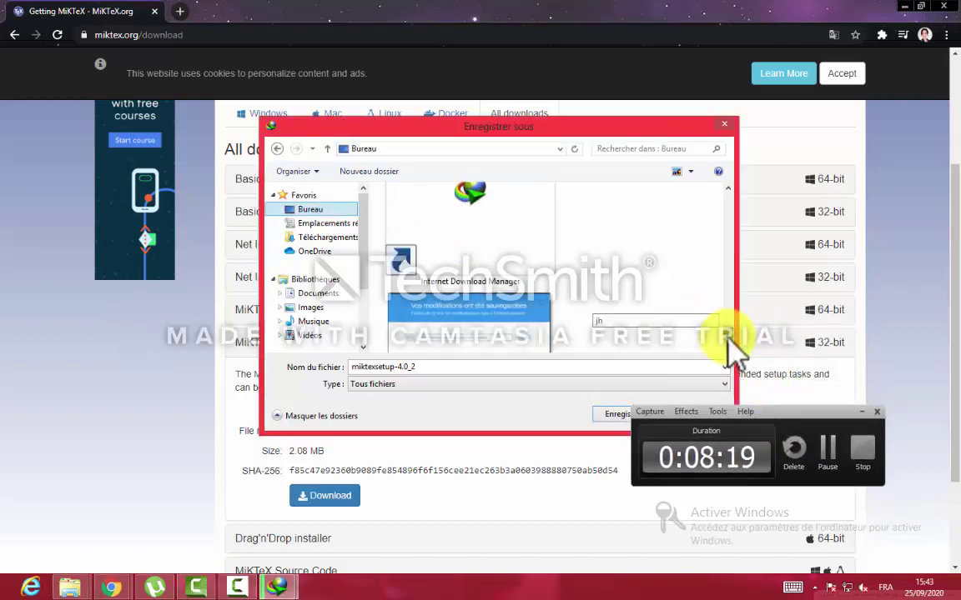
scroll(746, 329, "down", 5)
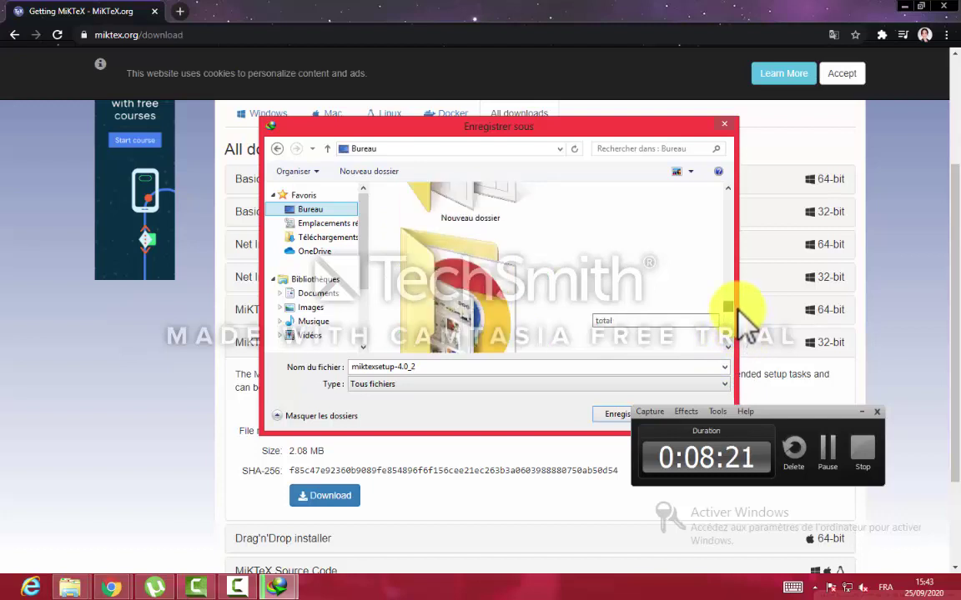
scroll(742, 304, "down", 2)
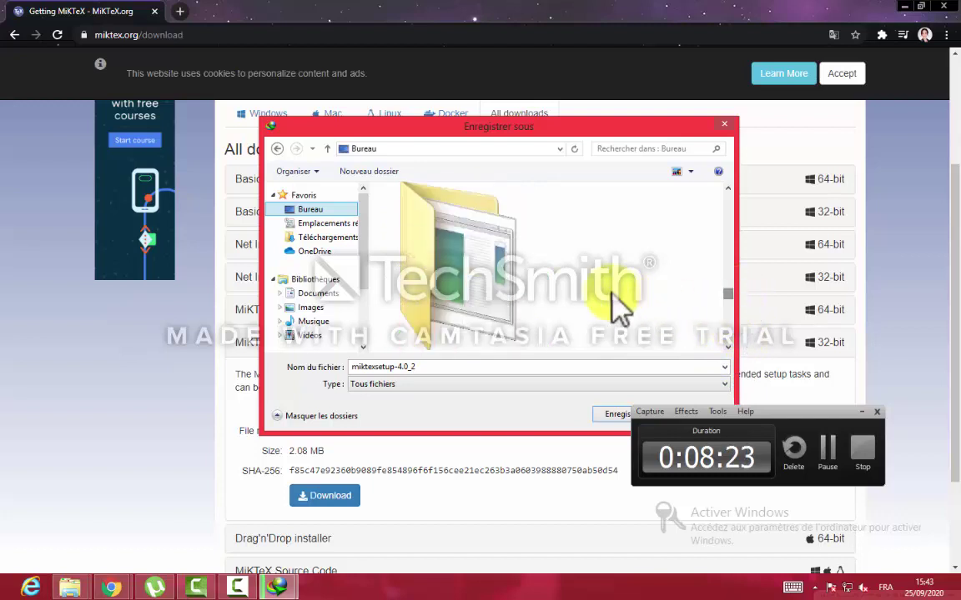
left_click(509, 313)
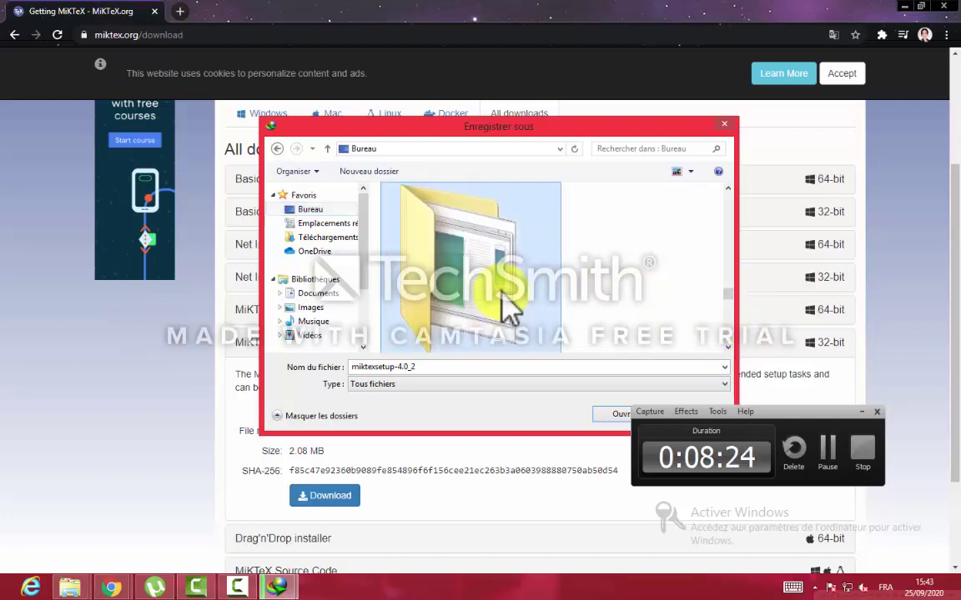
left_click(615, 414)
left_click(614, 415)
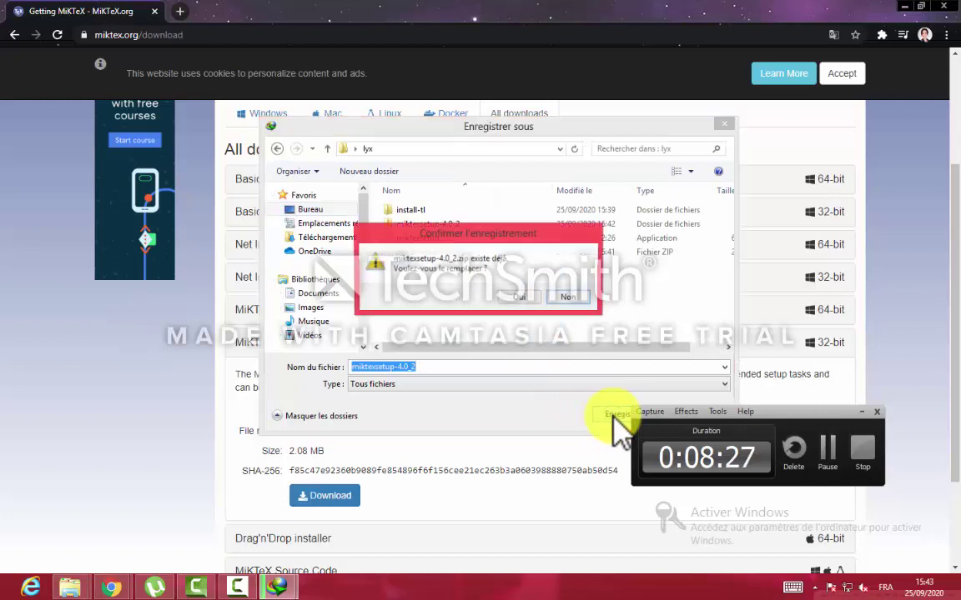
- Decline replacing the existing file, save the download as miktexsetup-4.0_25, start it and open its containing folder
left_click(560, 297)
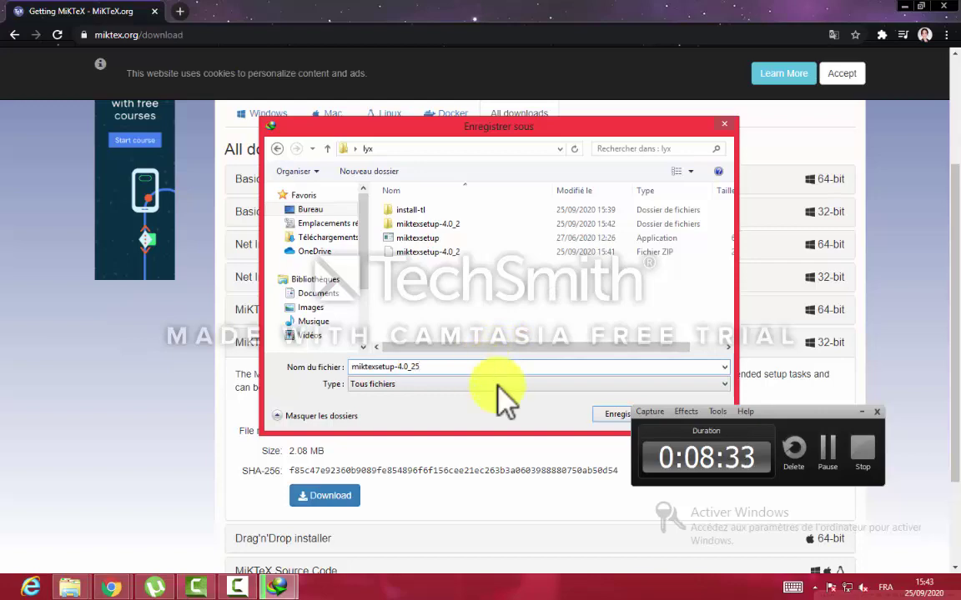
left_click(608, 417)
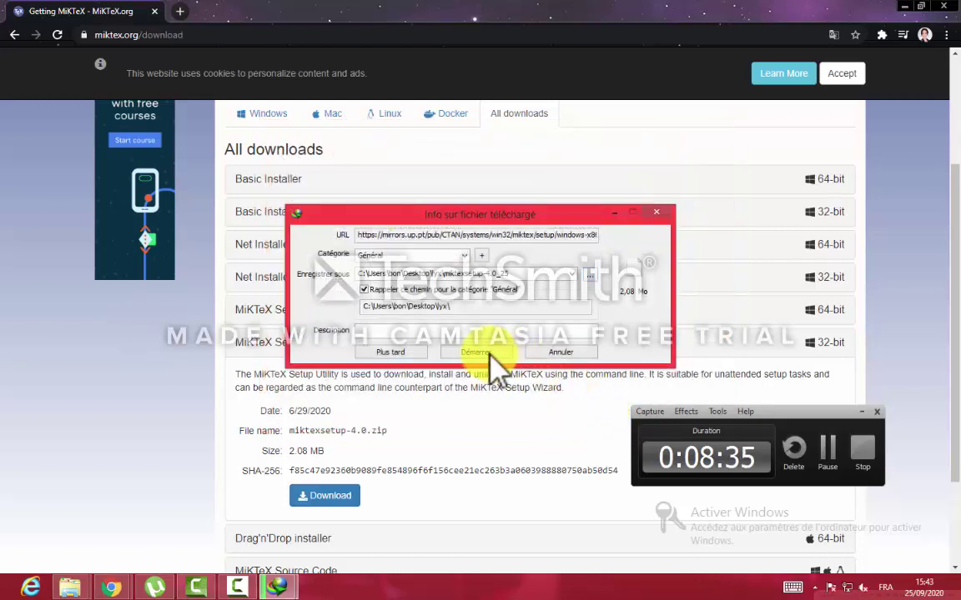
left_click(475, 353)
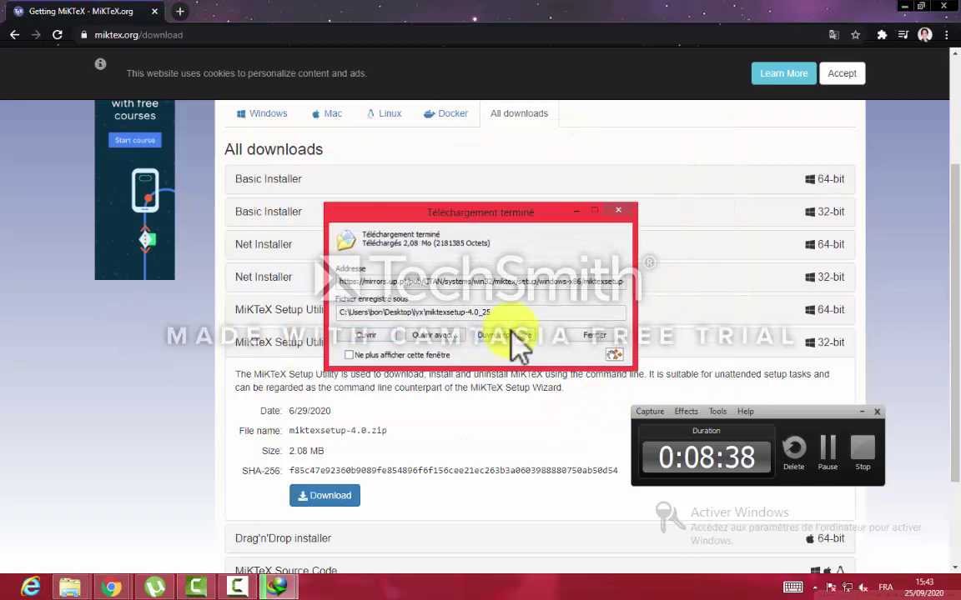
left_click(511, 336)
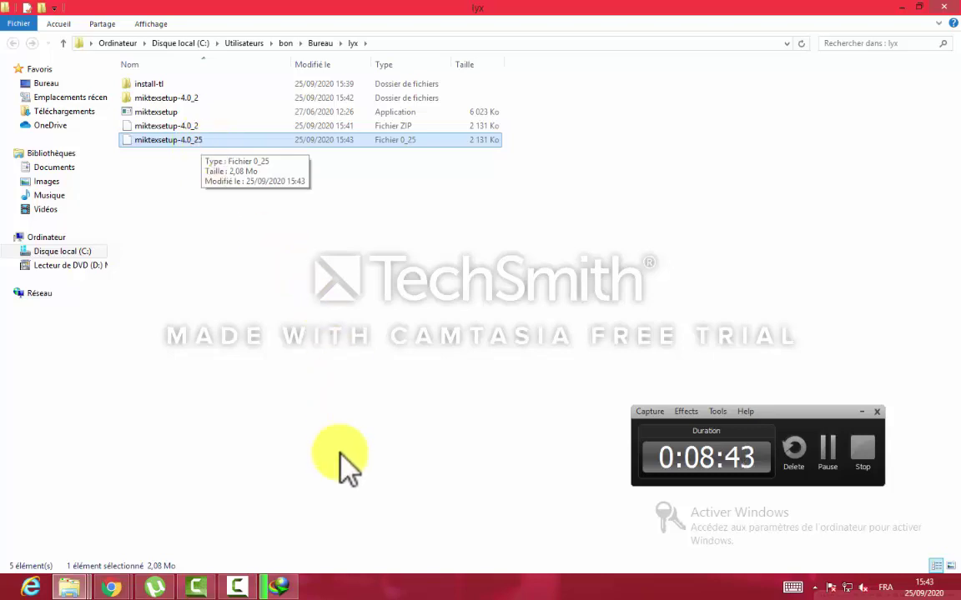
- Check the progress of the basic-miktex-20.6.29_2.exe download and look over the actions available for the miktexsetup-4.0_25 file
left_click(278, 587)
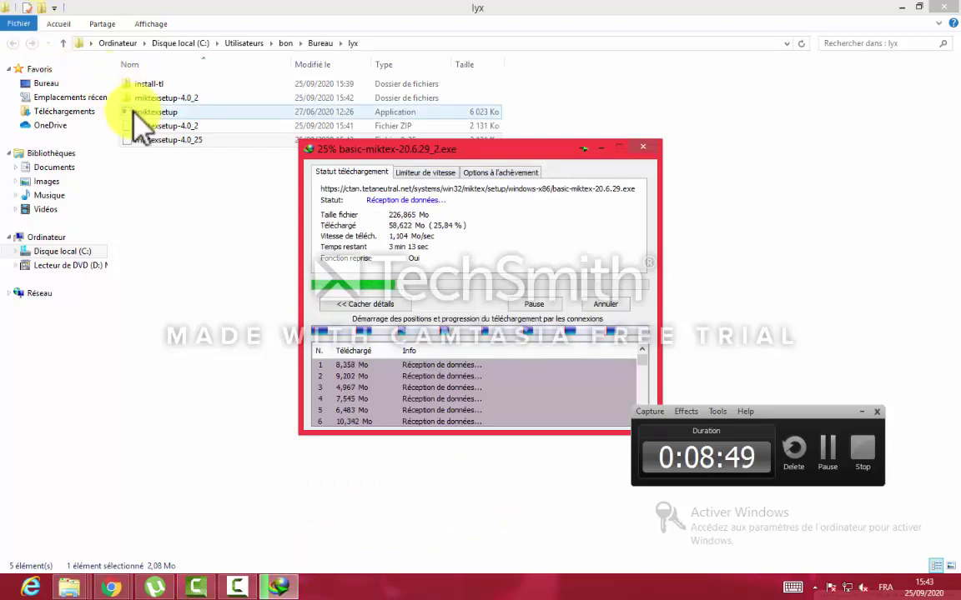
right_click(139, 142)
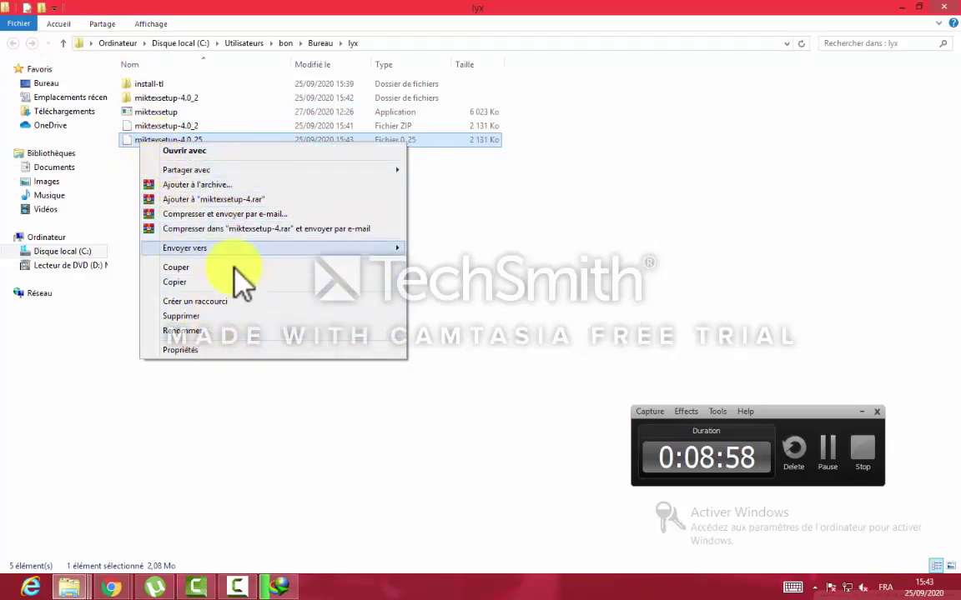
mouse_move(206, 164)
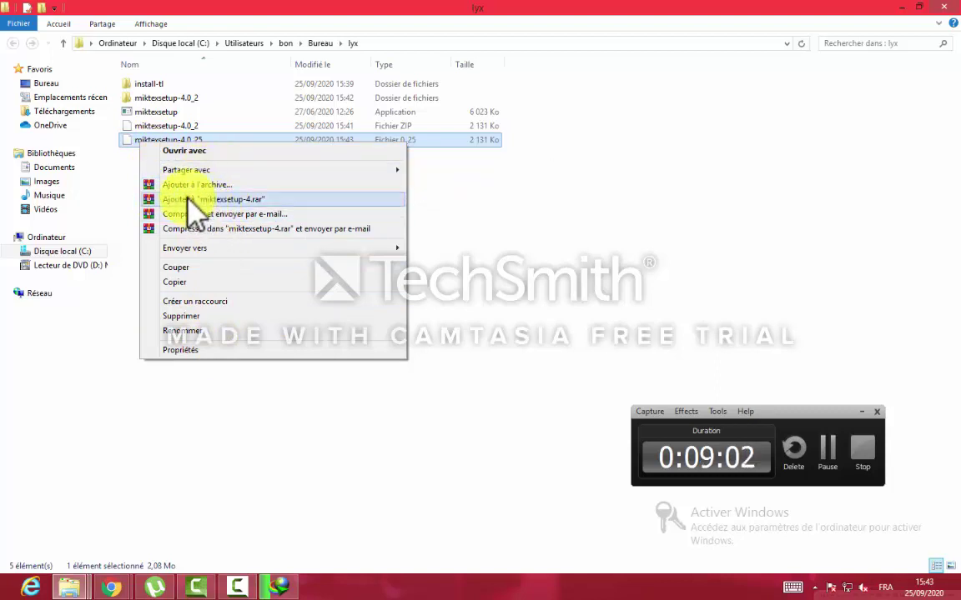
right_click(126, 148)
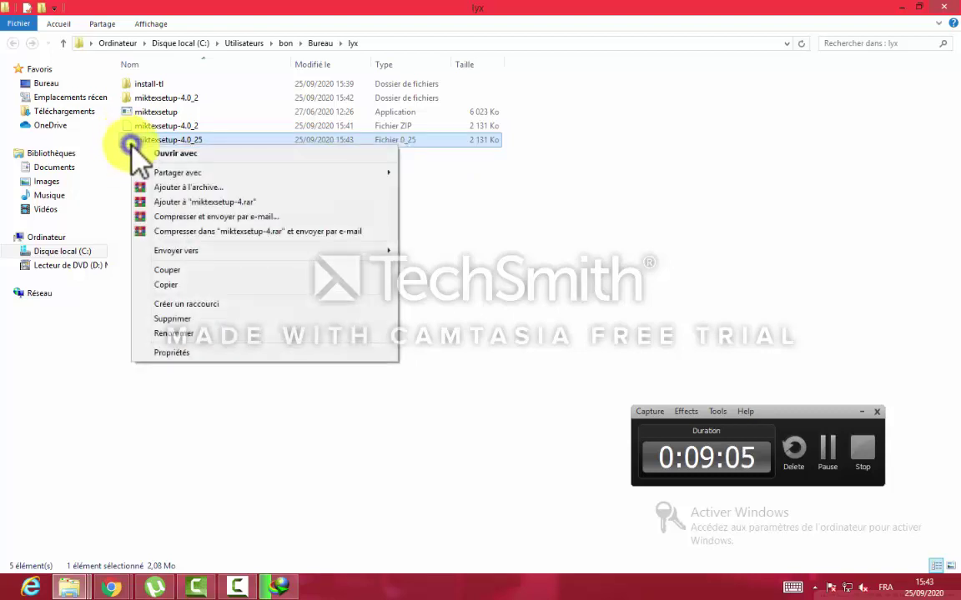
left_click(277, 404)
left_click(281, 586)
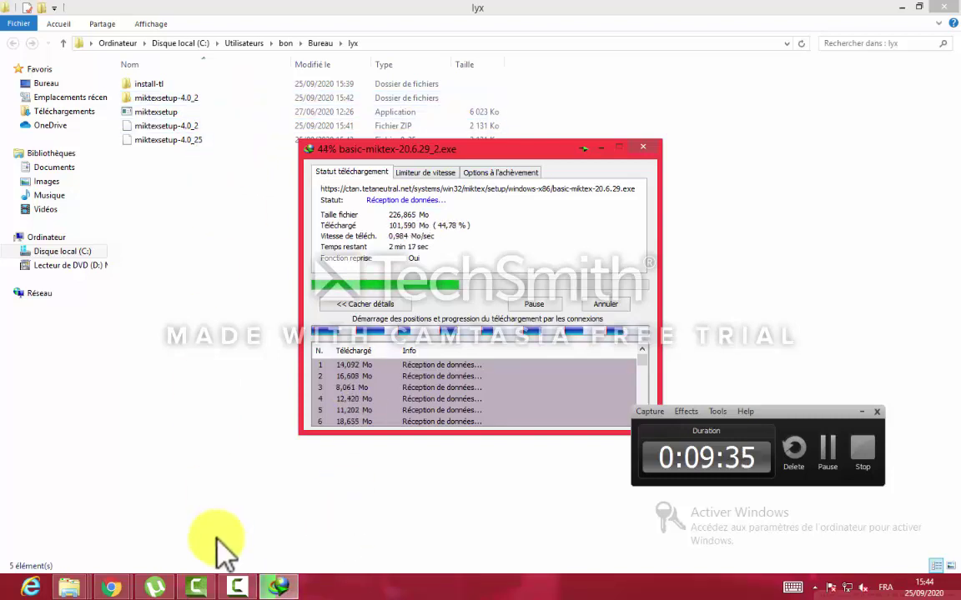
- Switch to the Chrome window showing the MiKTeX downloads and return to the LyX Download page
left_click(112, 587)
left_click(91, 525)
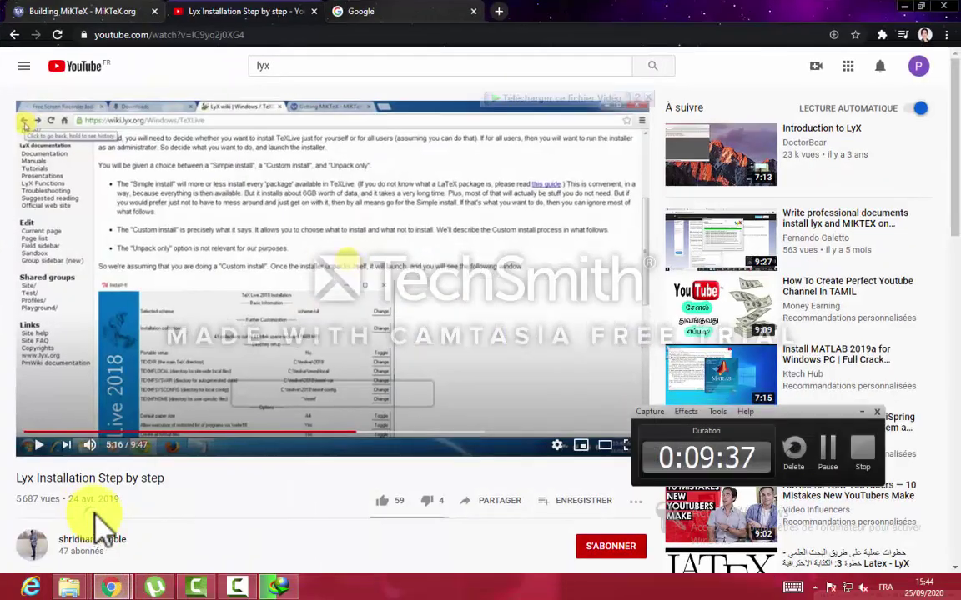
left_click(417, 24)
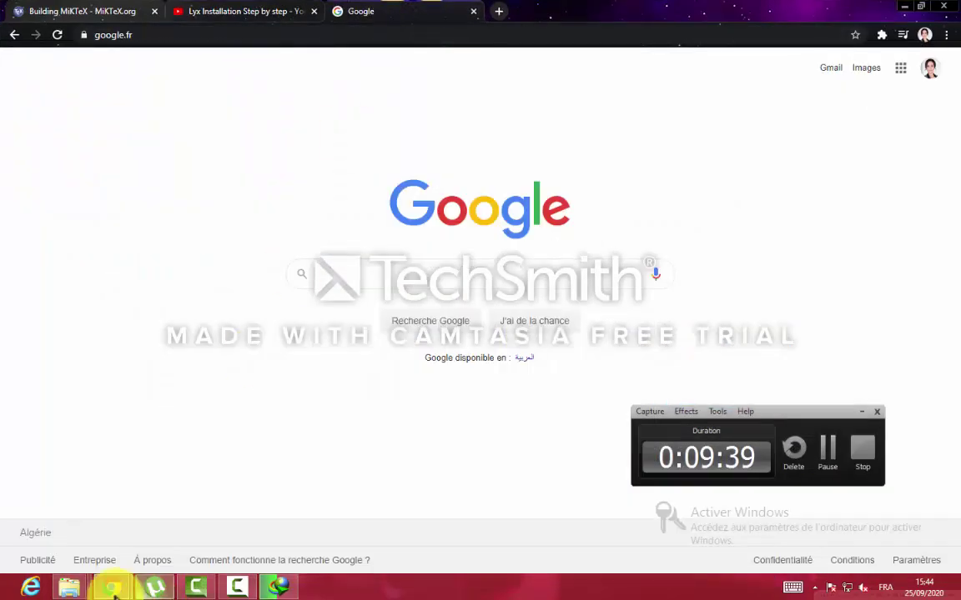
left_click(129, 578)
left_click(233, 542)
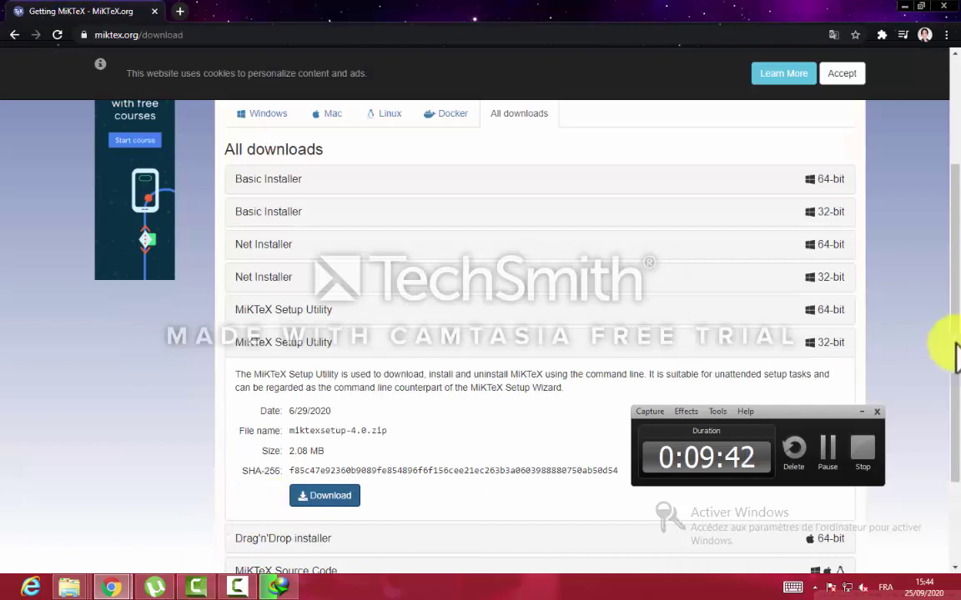
scroll(943, 290, "up", 3)
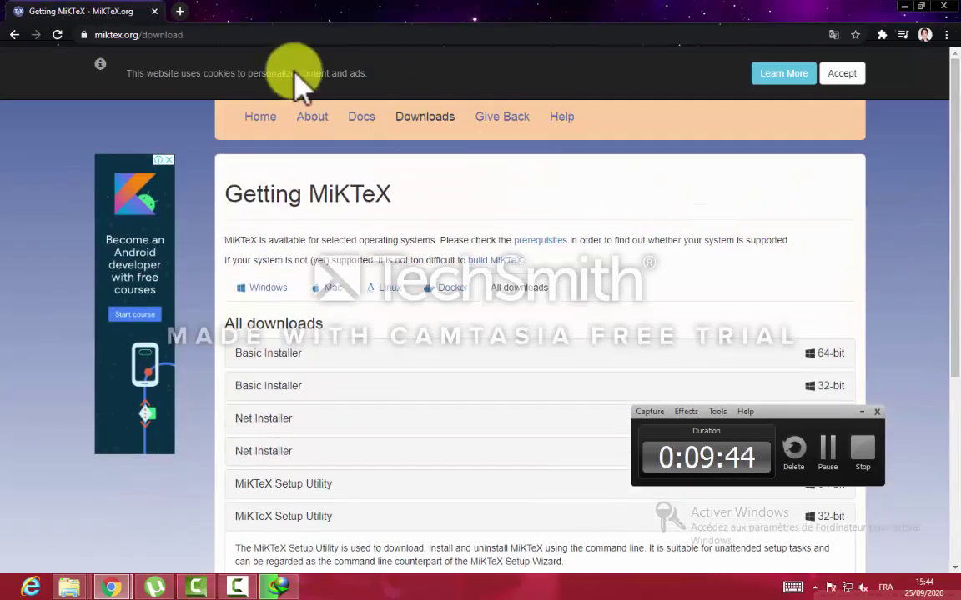
left_click(14, 35)
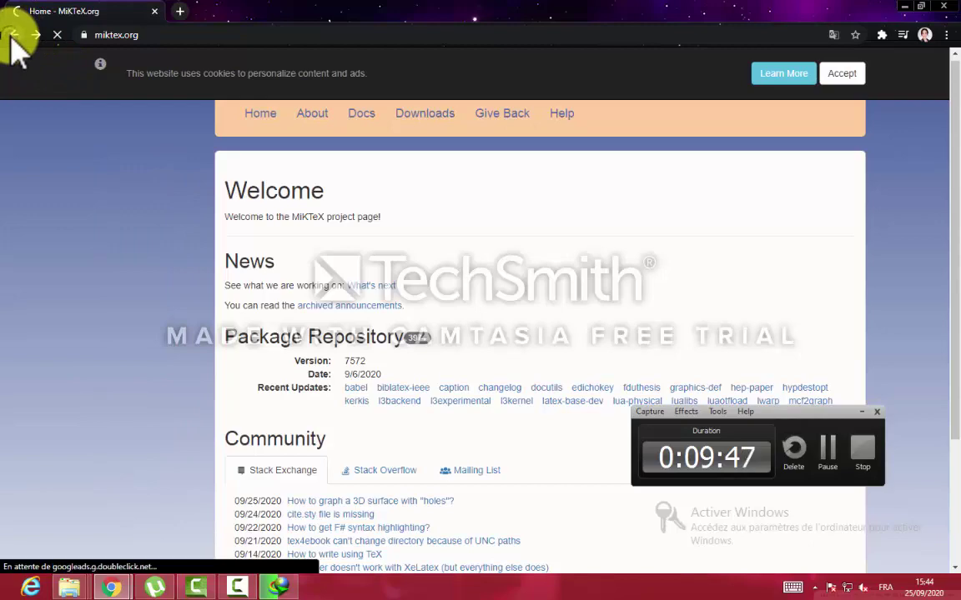
left_click(15, 35)
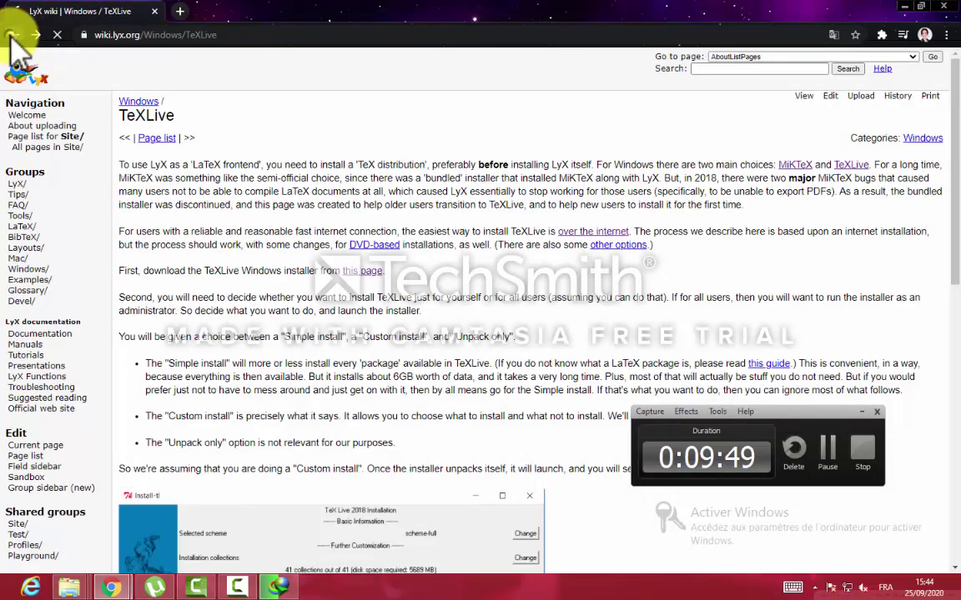
left_click(14, 35)
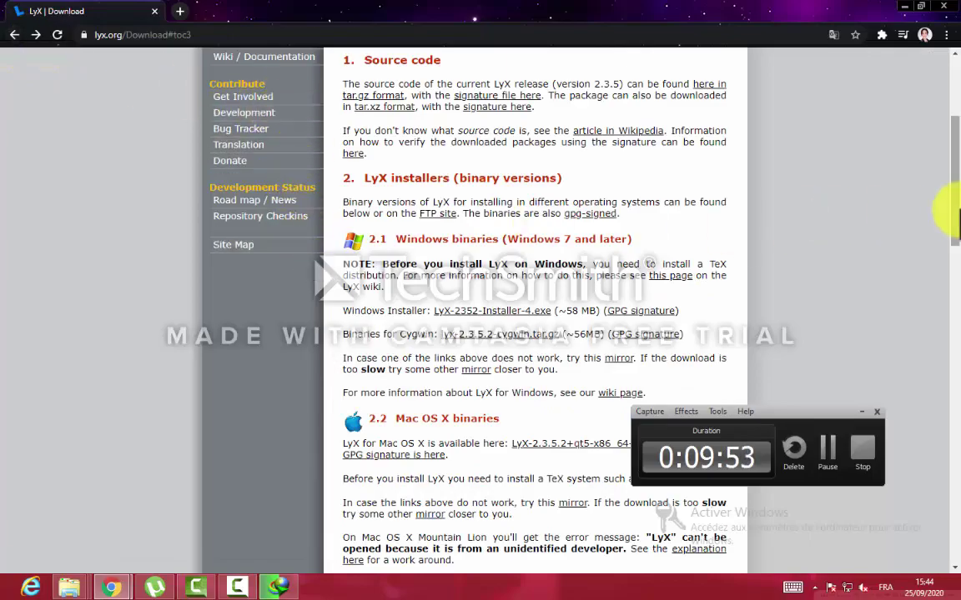
- Download the Windows installer LyX-2352-Installer-4.exe, requesting it again with the option to resume the existing download, and minimize the progress window
left_click_drag(952, 236, 945, 161)
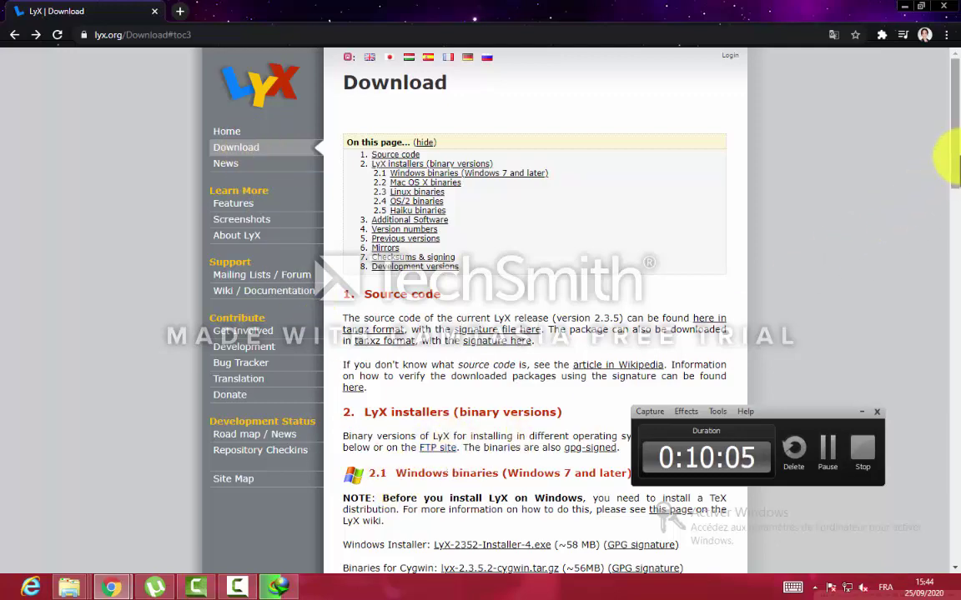
scroll(943, 150, "down", 3)
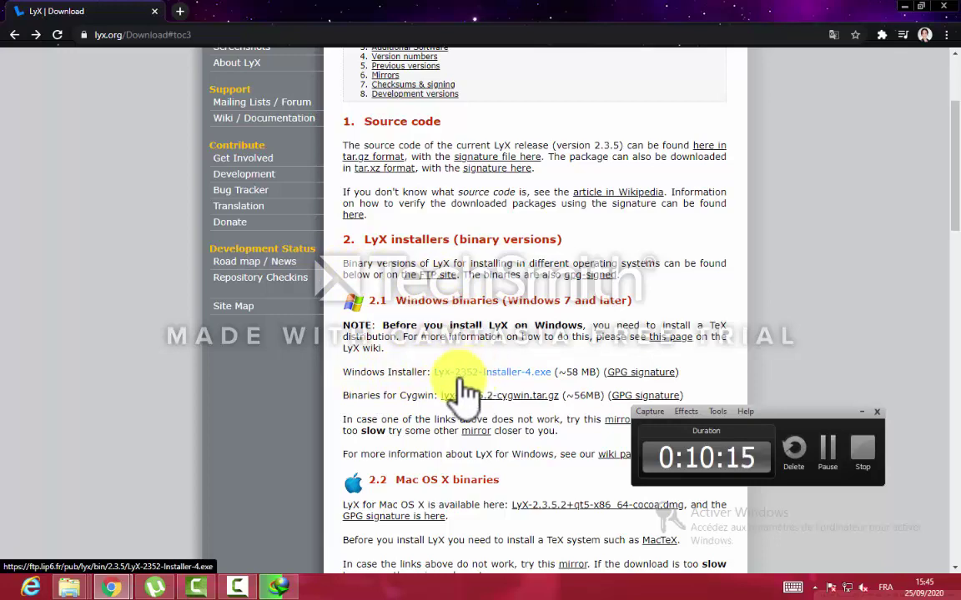
left_click(470, 349)
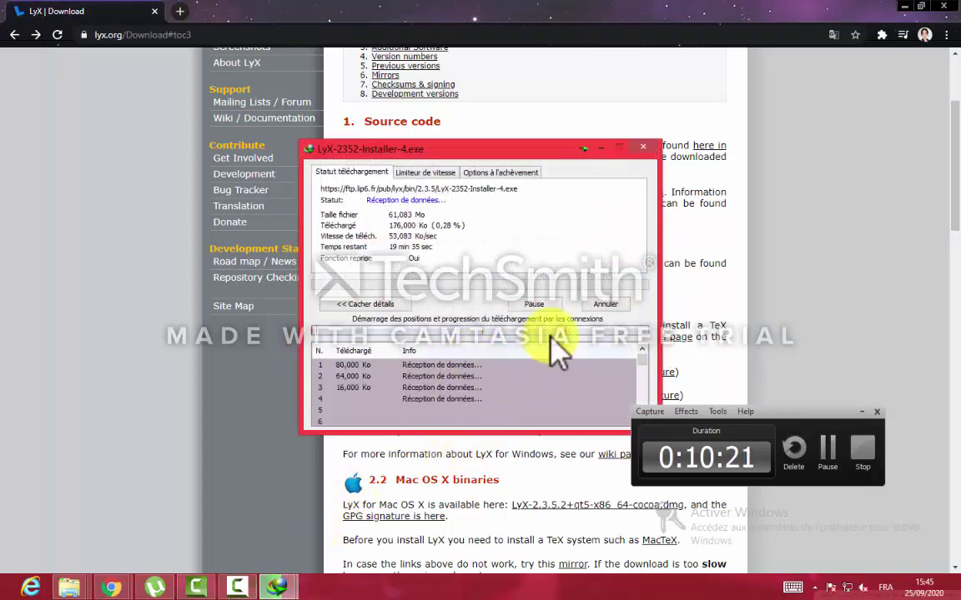
left_click(642, 148)
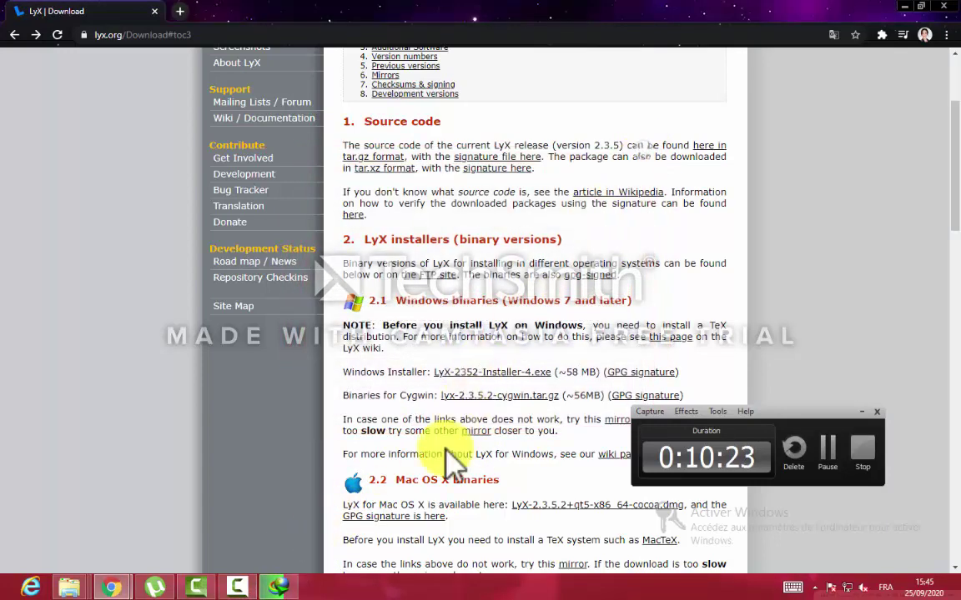
left_click(483, 372)
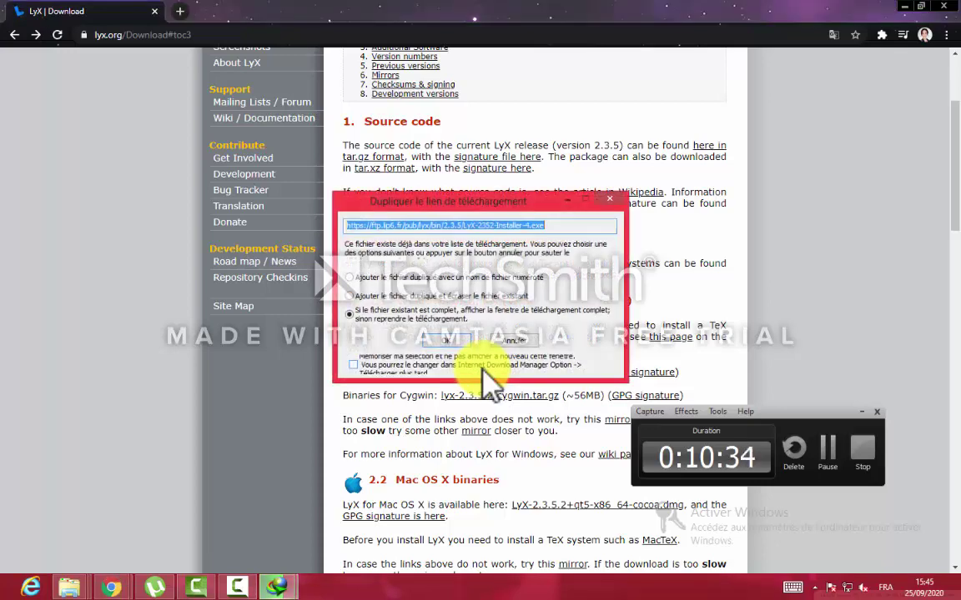
left_click(445, 340)
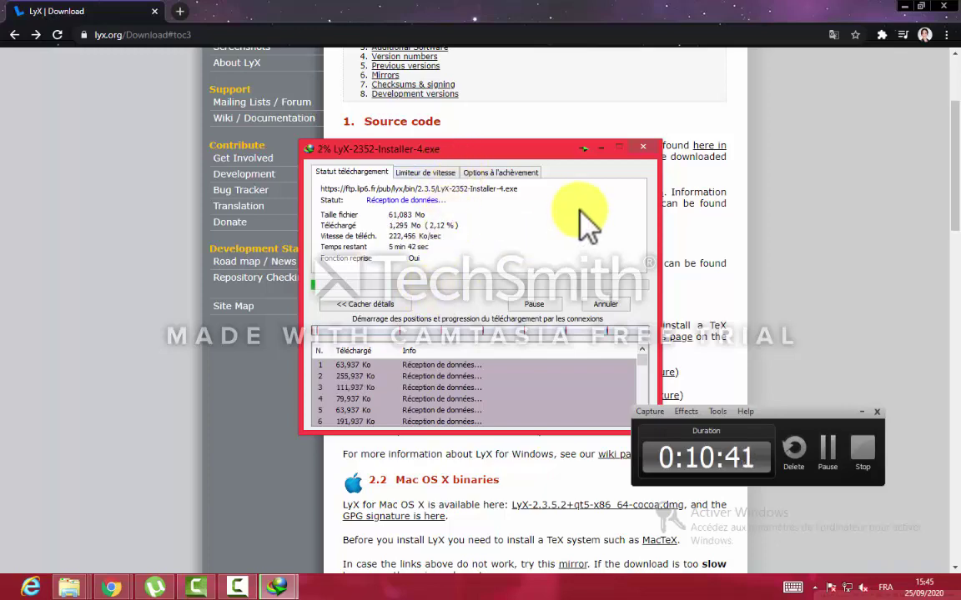
left_click(602, 147)
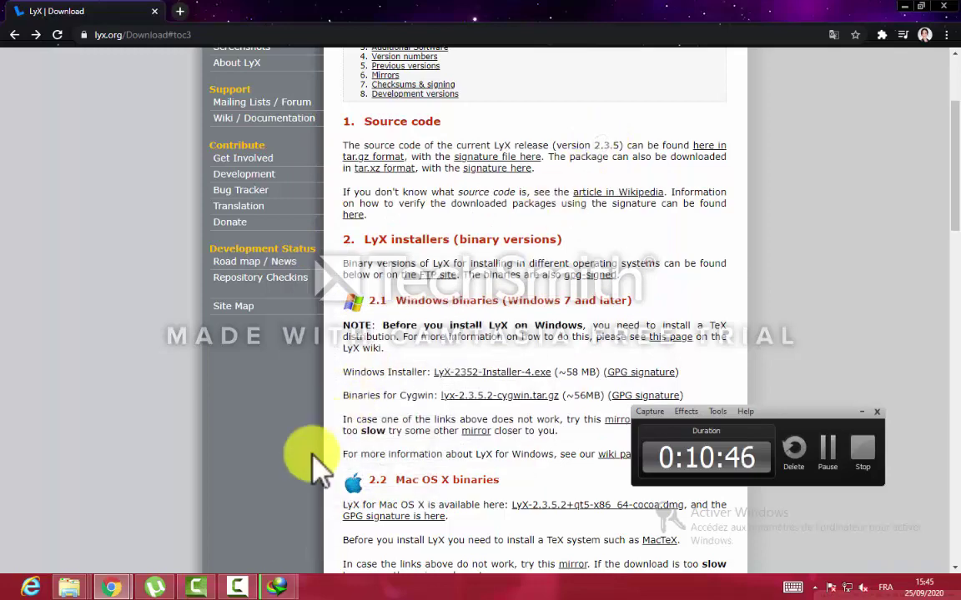
- Check the download progress of LyX-2352-Installer-4.exe and of basic-miktex-20.6.29_2.exe
mouse_move(284, 591)
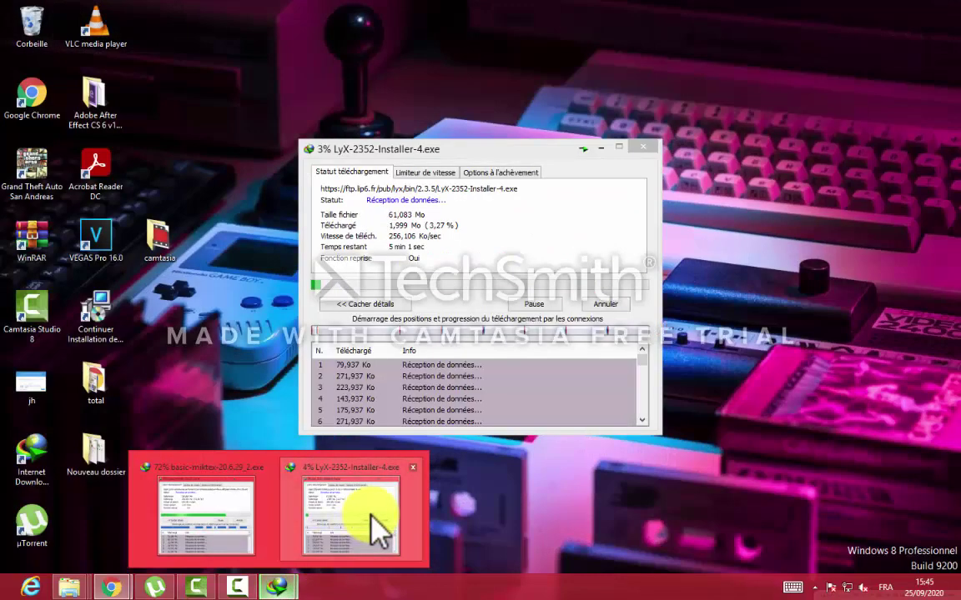
left_click(373, 525)
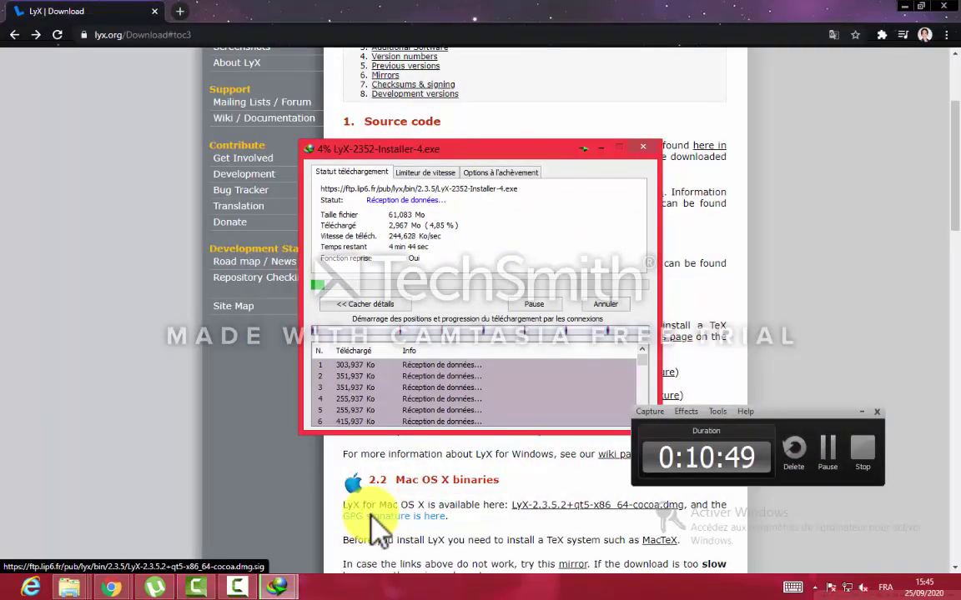
mouse_move(275, 585)
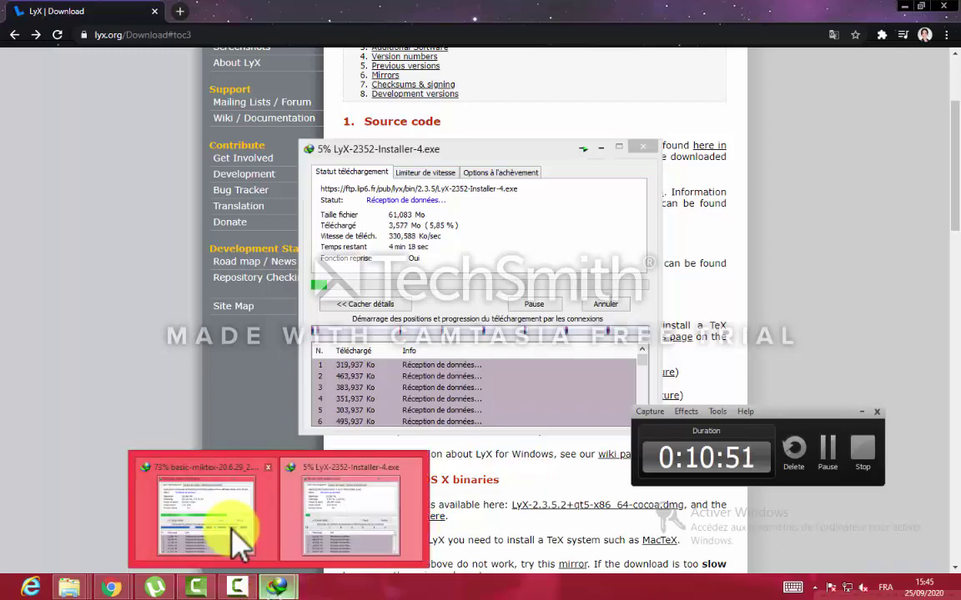
left_click(240, 534)
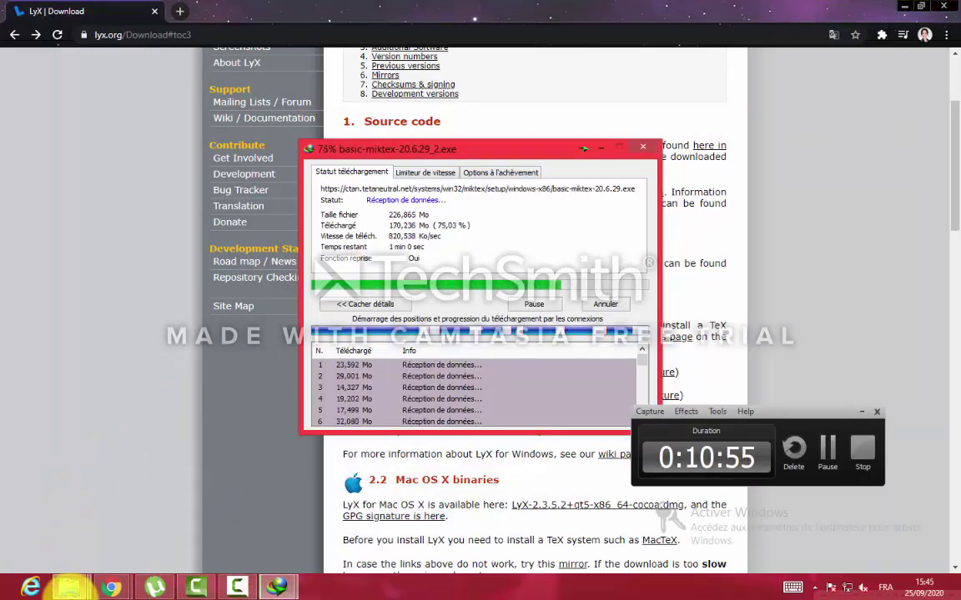
- Switch to the desktop's lyx folder and check the download progress of LyX-2352-Installer-4.exe
mouse_move(73, 580)
left_click(351, 537)
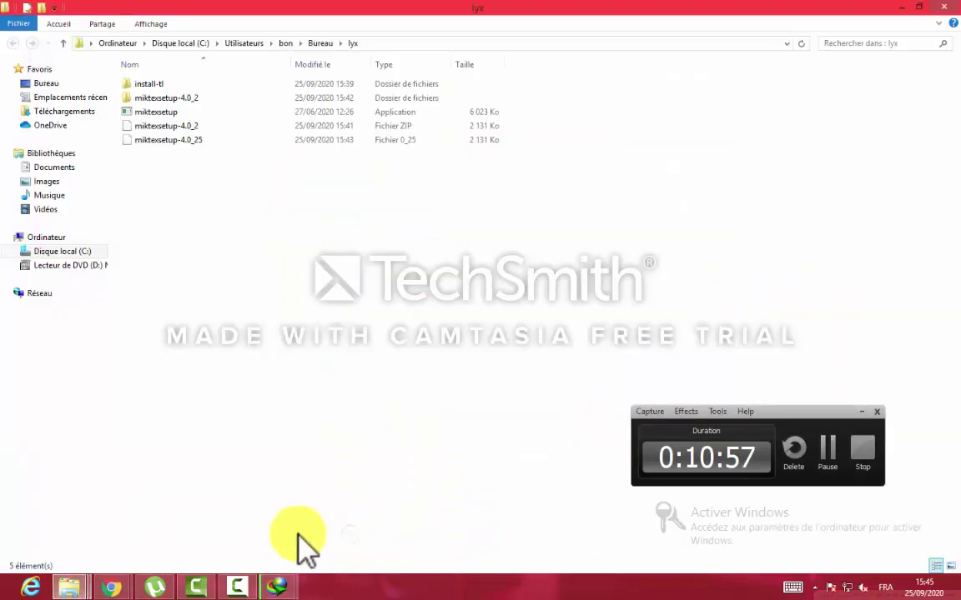
mouse_move(296, 591)
left_click(346, 541)
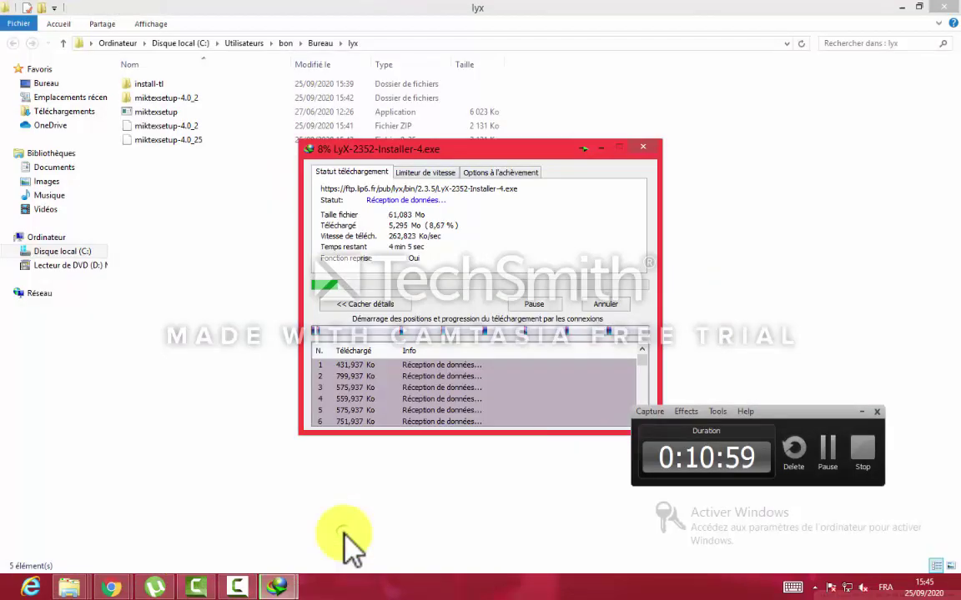
left_click(238, 543)
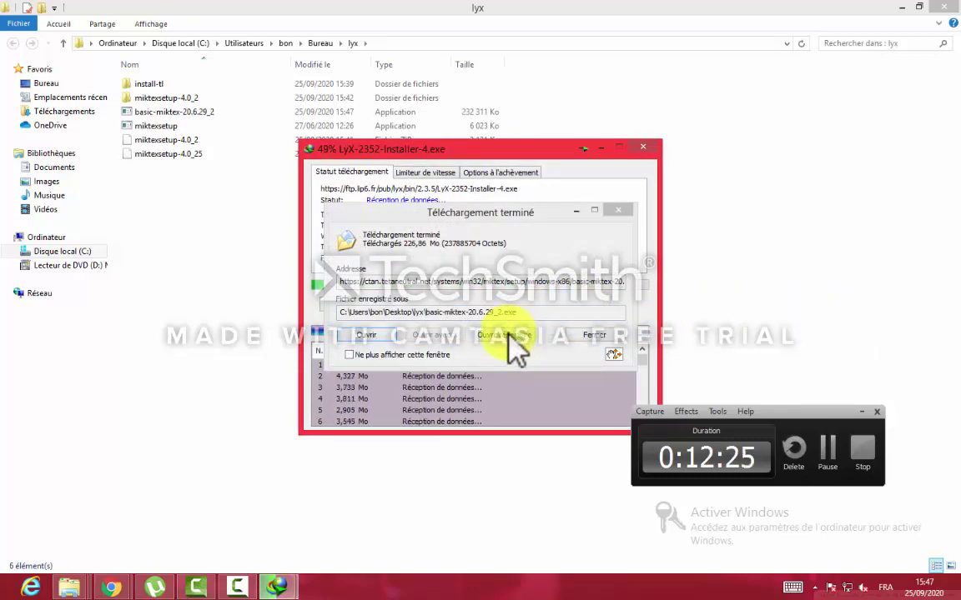
- Open the folder containing the finished basic-miktex-20.6.29_2 download and launch that installer
left_click_drag(552, 215, 455, 252)
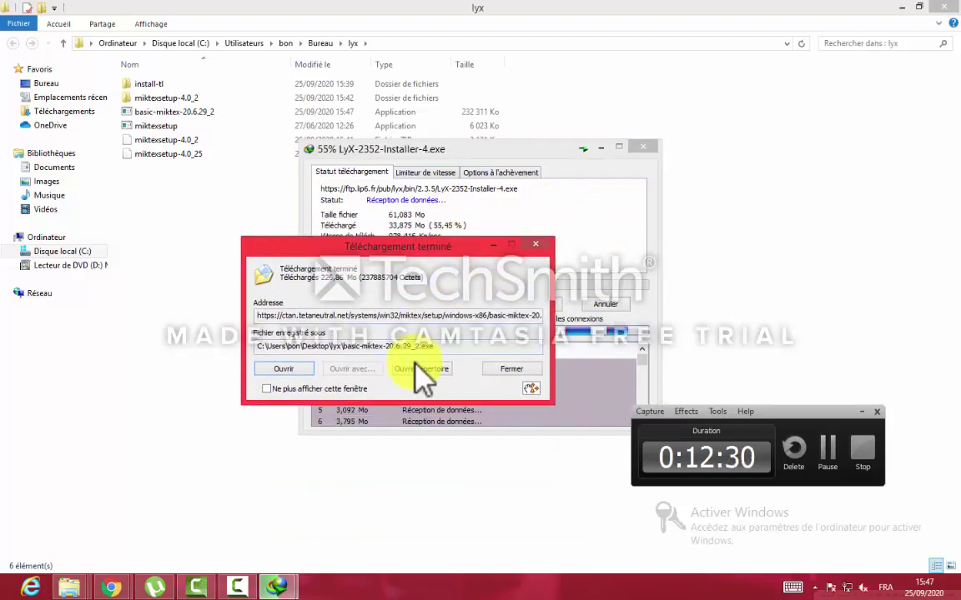
left_click(416, 368)
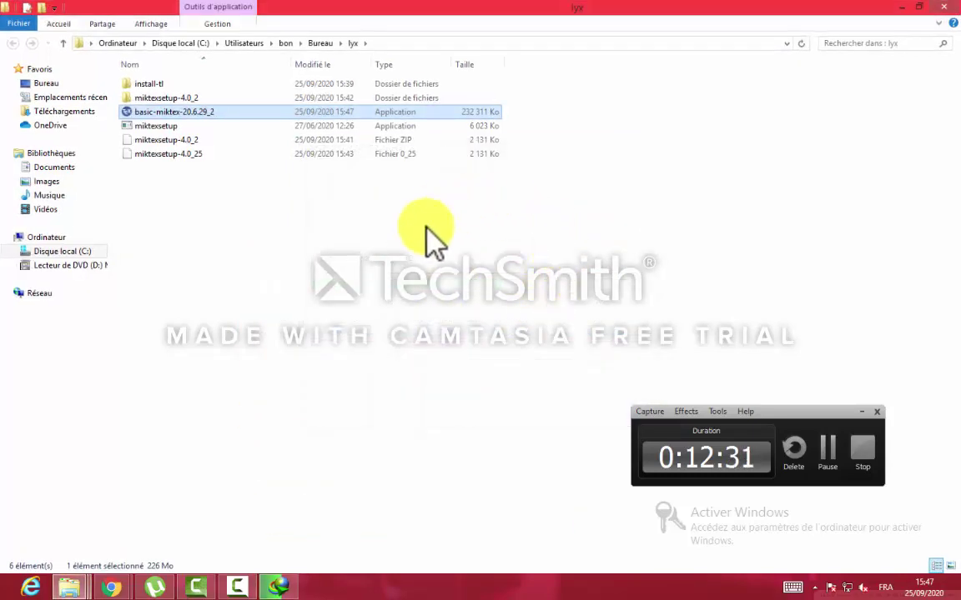
double_click(203, 115)
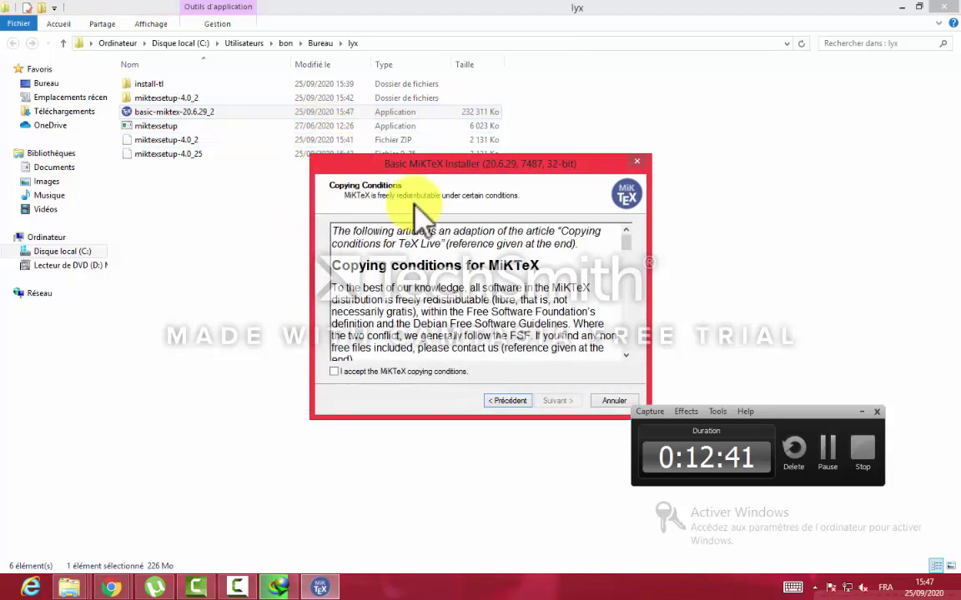
- Start the Basic MiKTeX installation, accepting the copying conditions and keeping the current-user scope, default directory, A4 paper and Ask me first options
left_click(334, 371)
left_click(557, 401)
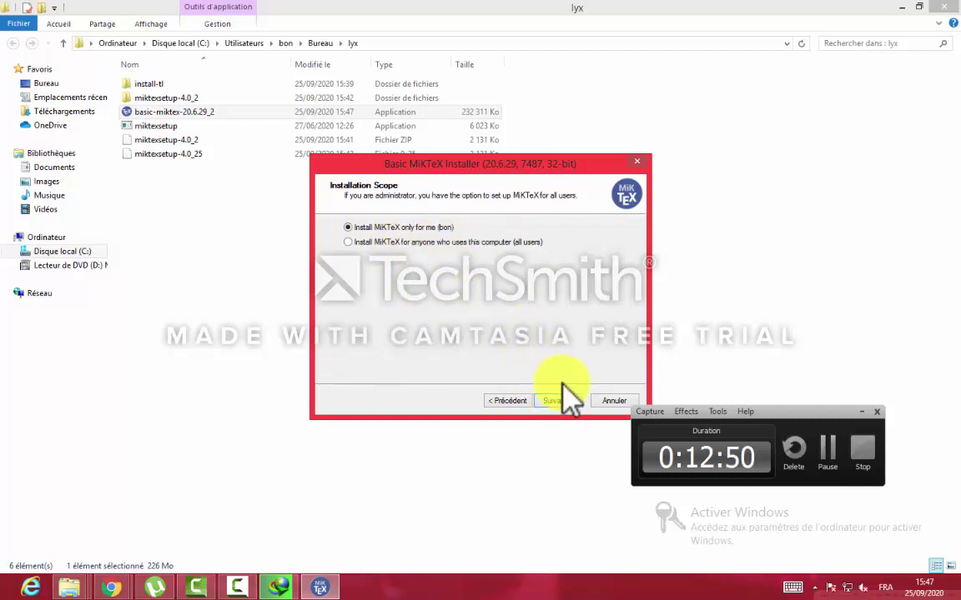
left_click(550, 404)
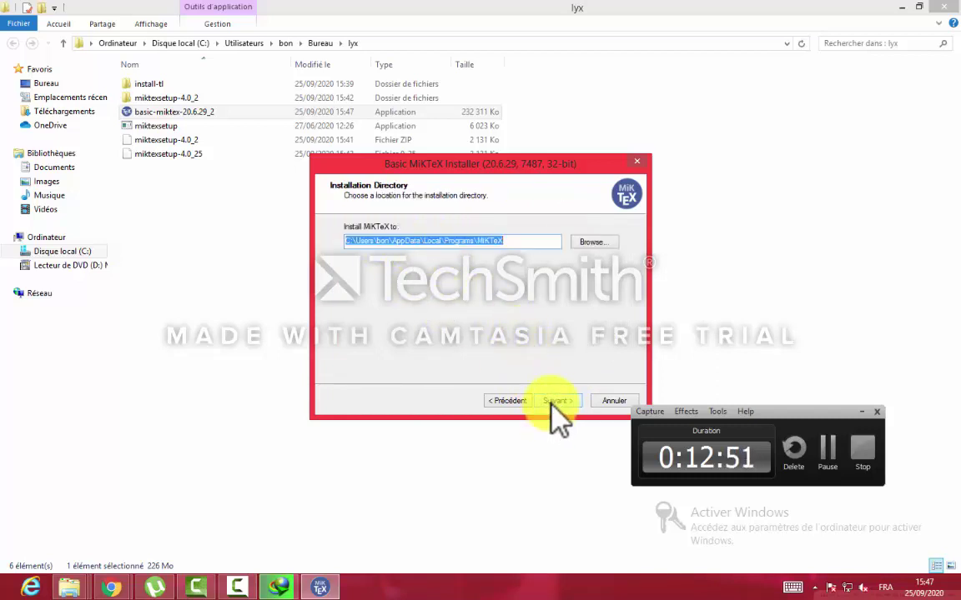
left_click(550, 404)
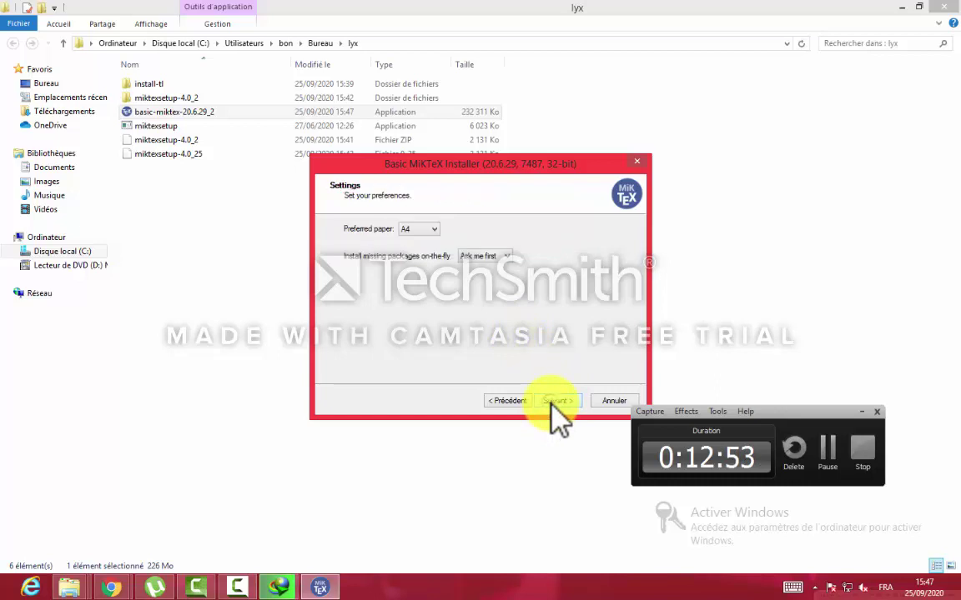
left_click(554, 402)
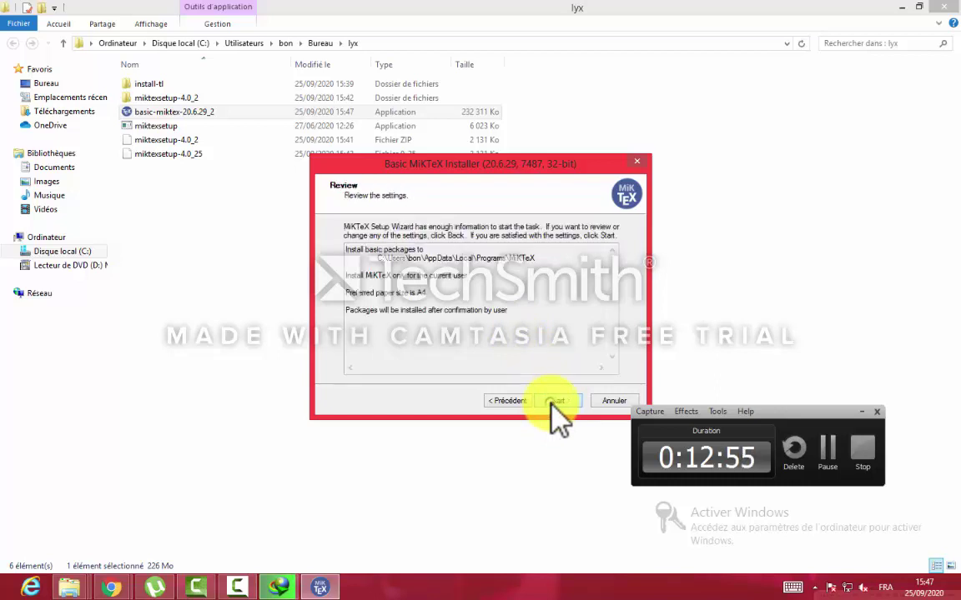
left_click(556, 401)
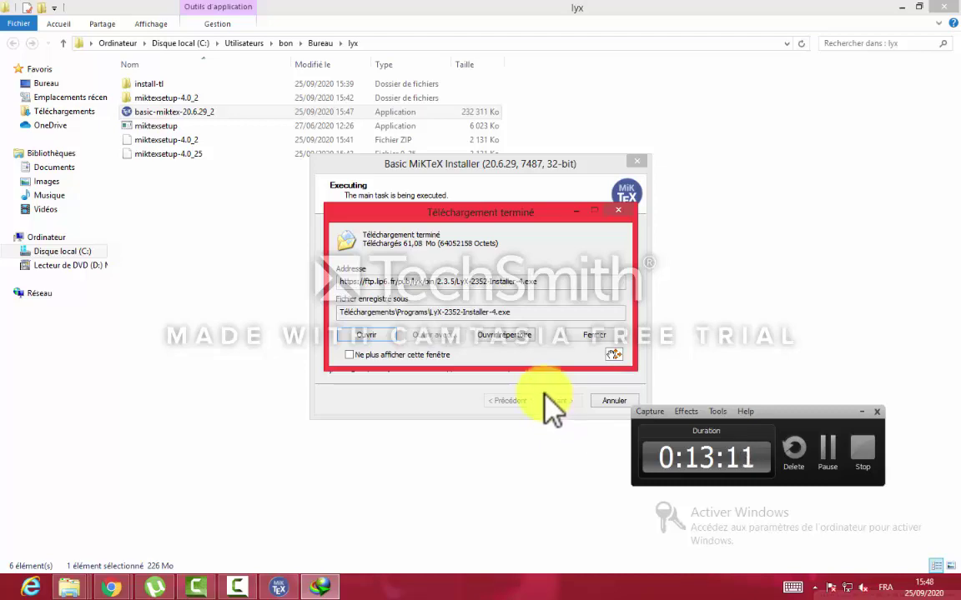
- Copy the downloaded LyX-2352-Installer-4 from the Programs download folder into the desktop's lyx folder
left_click(499, 338)
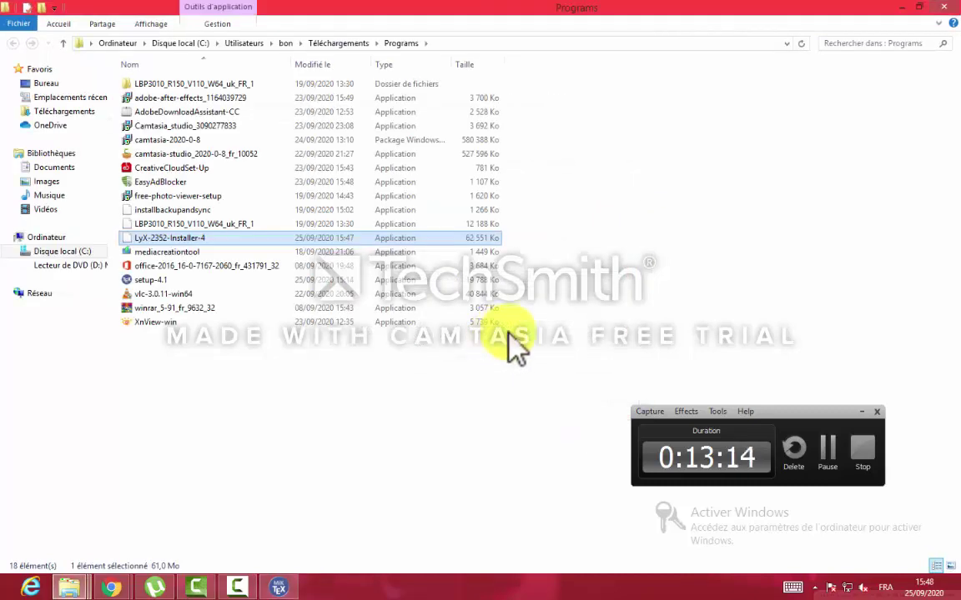
right_click(251, 239)
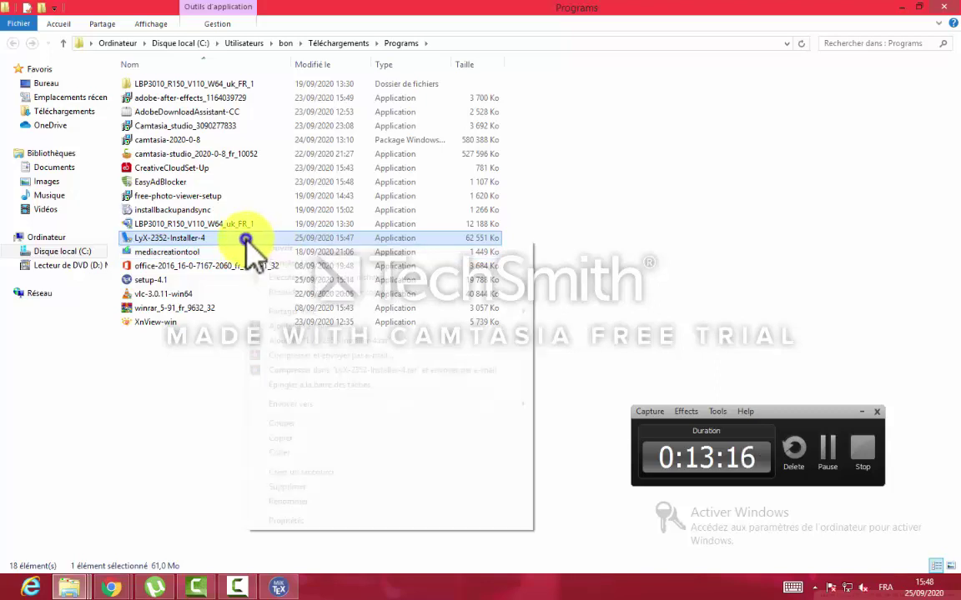
left_click(314, 438)
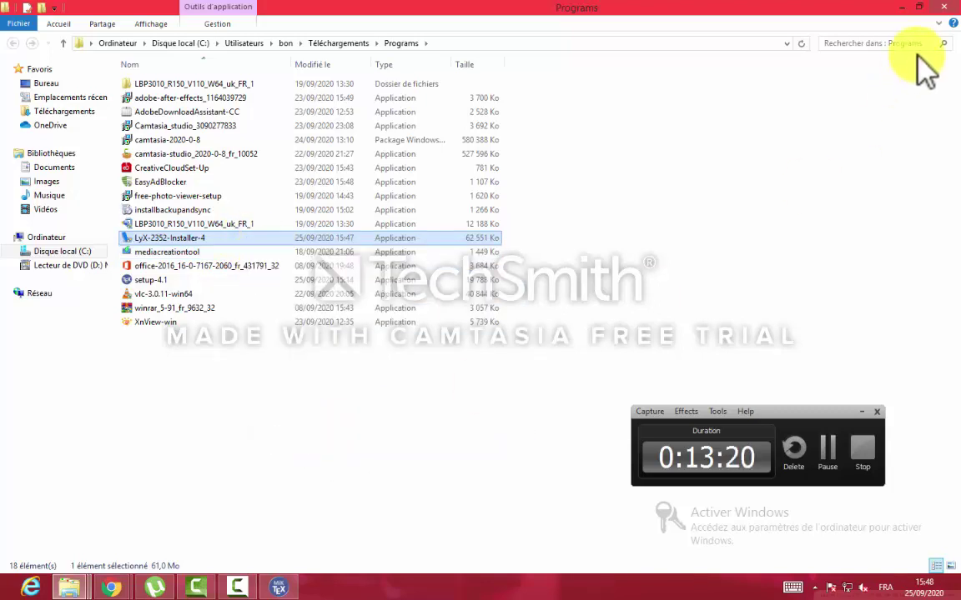
left_click(901, 8)
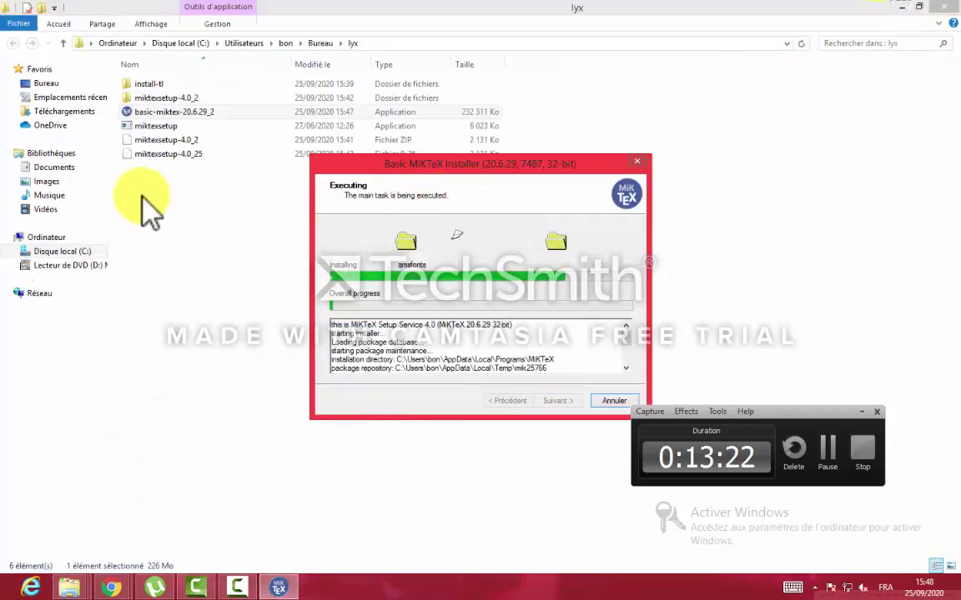
left_click(143, 200)
right_click(169, 186)
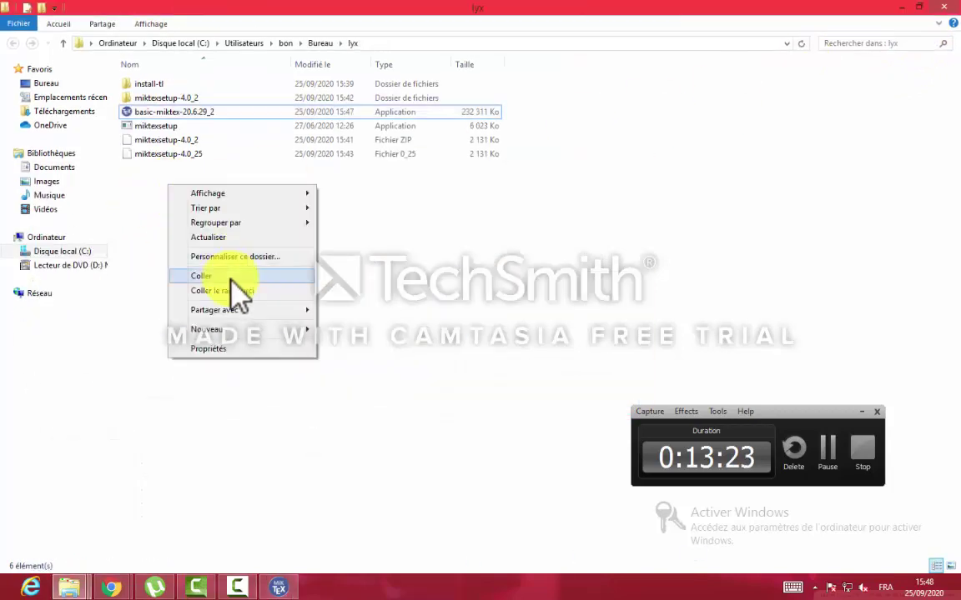
left_click(233, 276)
- Bring the Basic MiKTeX Installer forward, move its window clear of the file list and check the installation progress
left_click(271, 581)
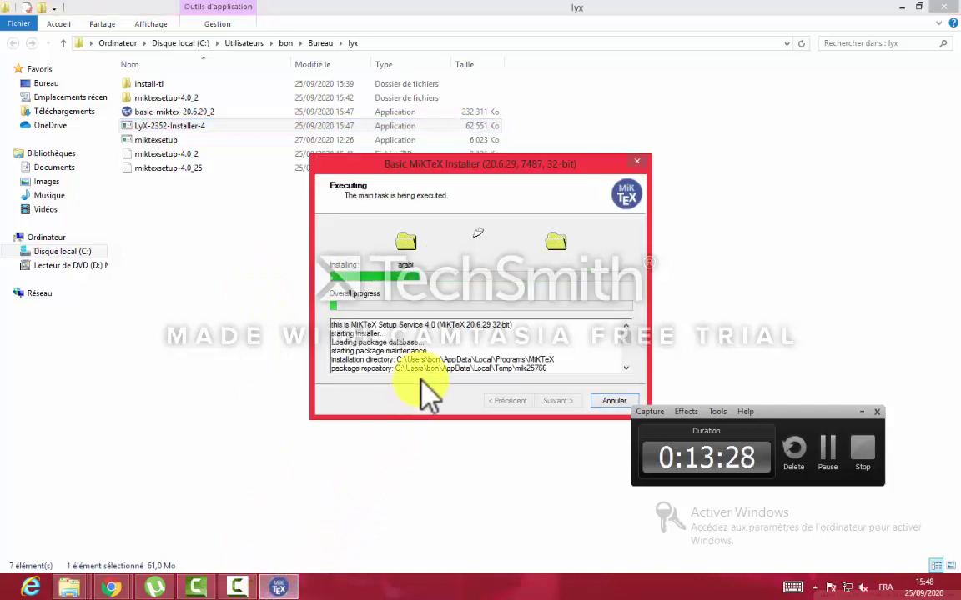
left_click_drag(512, 165, 668, 100)
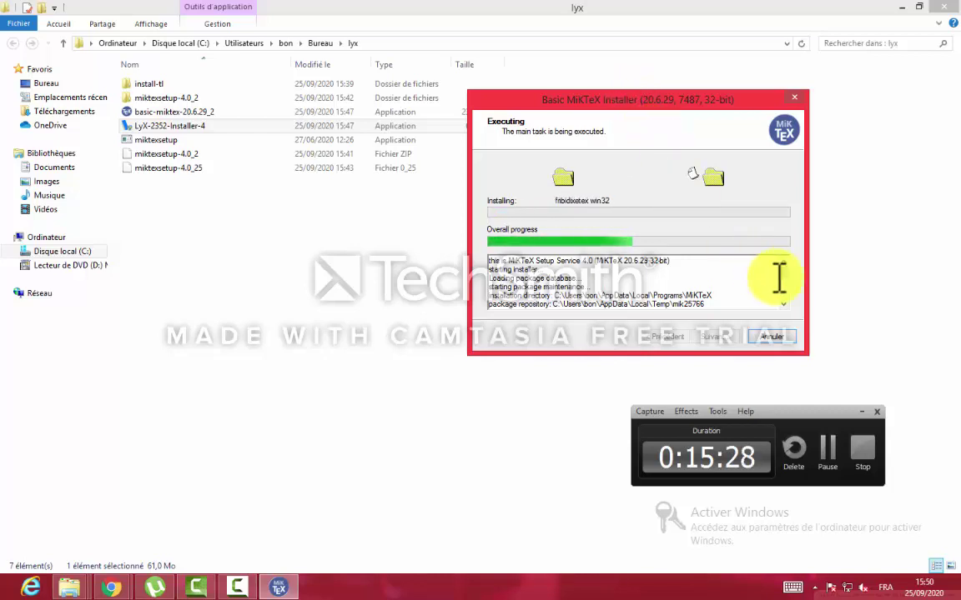
scroll(782, 275, "up", 5)
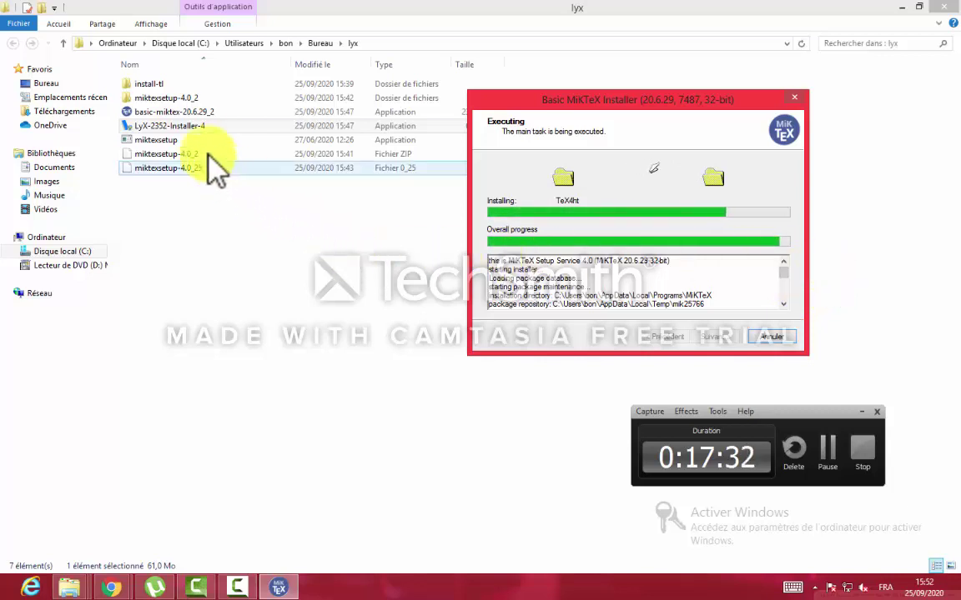
- Launch LyX-2352-Installer-4 from the lyx folder and place its window beside the MiKTeX installer
left_click(193, 126)
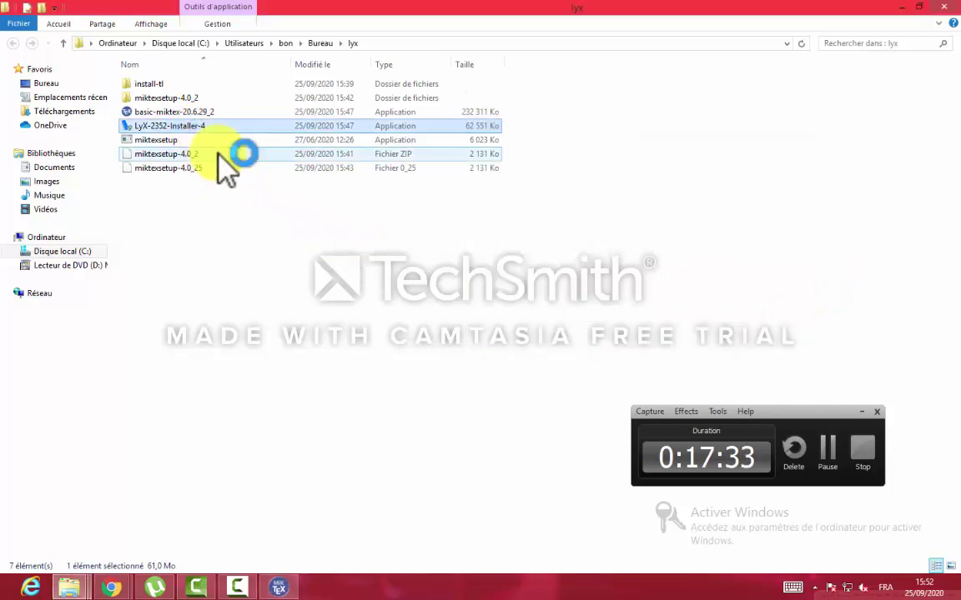
left_click(279, 587)
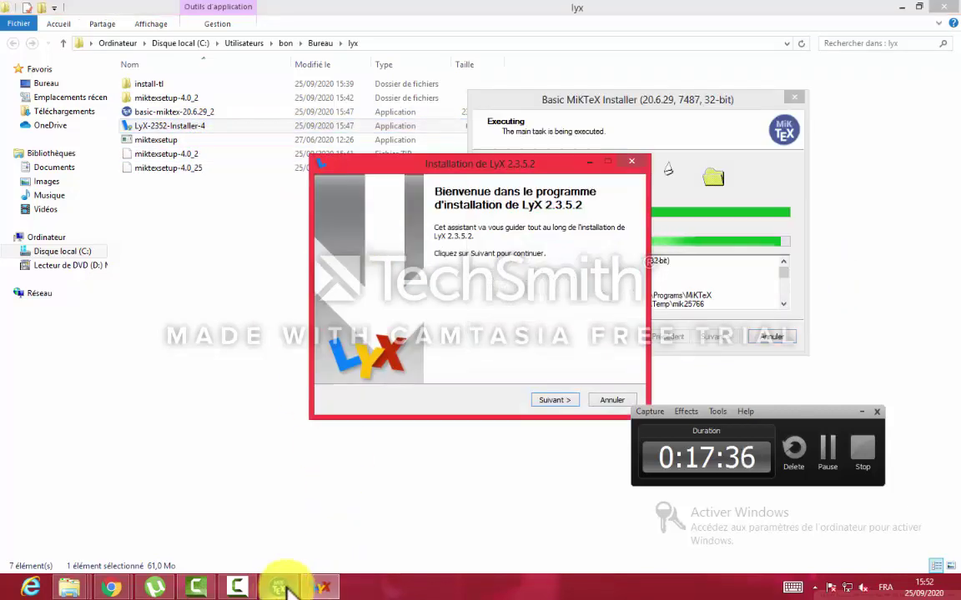
left_click_drag(472, 171, 328, 183)
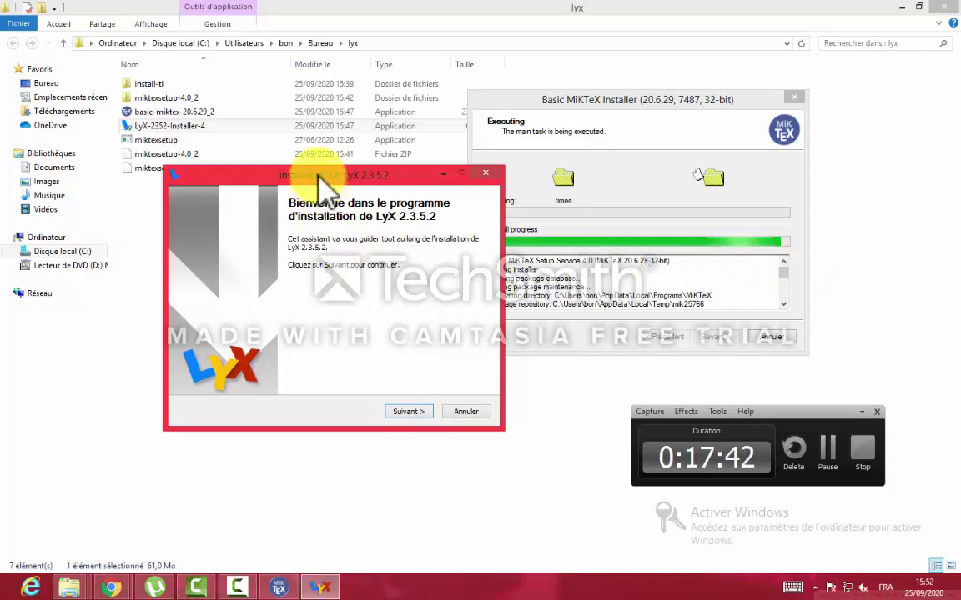
left_click_drag(317, 173, 245, 127)
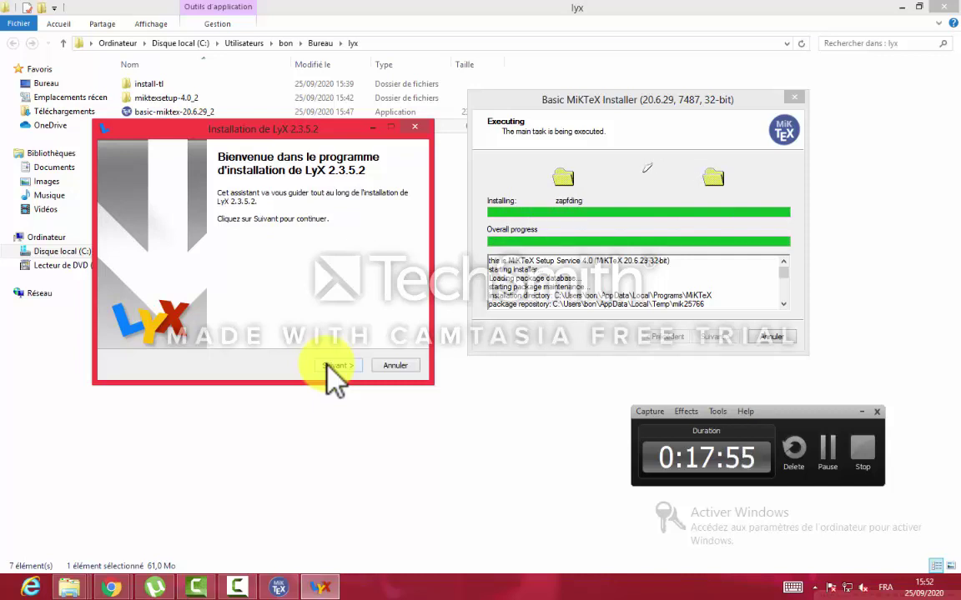
- Proceed past the LyX 2.3.5.2 welcome page, read through the licence agreement to its end and accept it
left_click(330, 366)
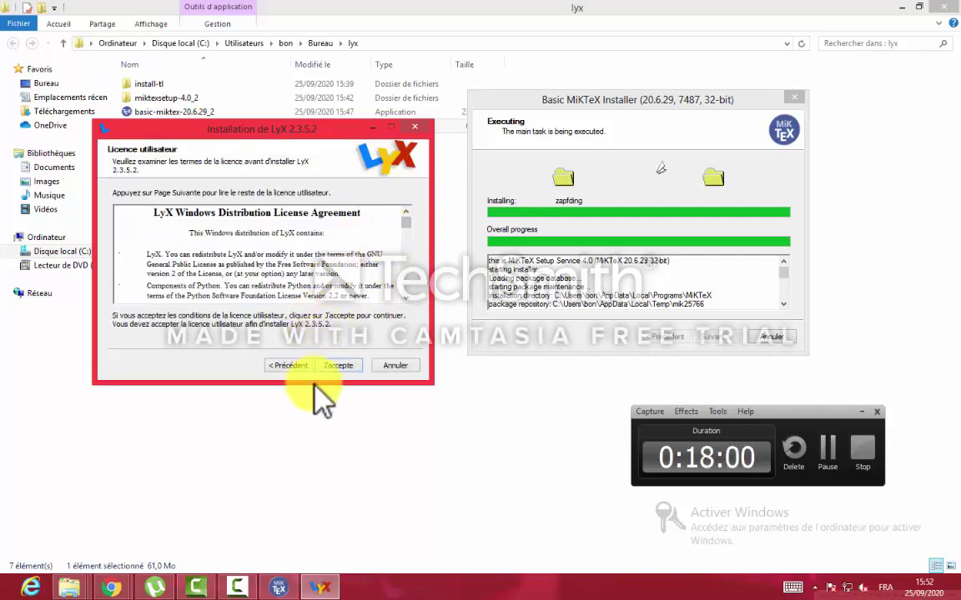
scroll(407, 279, "down", 10)
scroll(407, 282, "down", 5)
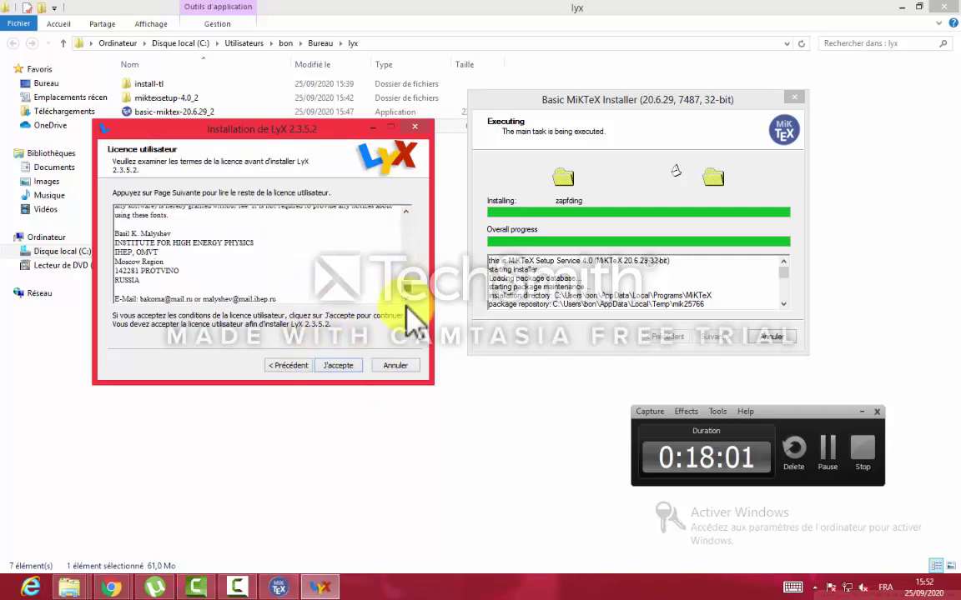
left_click(337, 365)
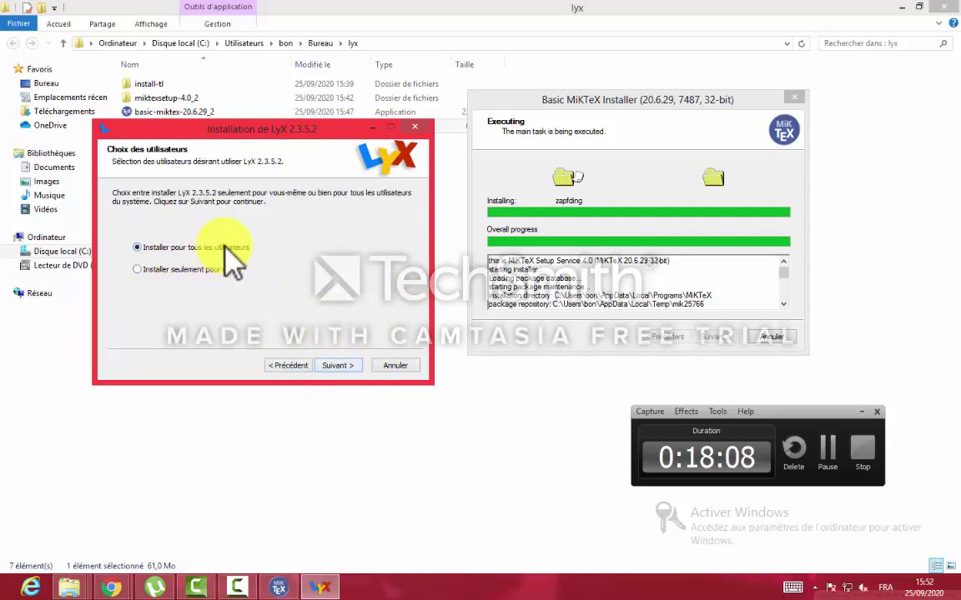
- Set LyX to install only for the current user and keep the proposed installation folder
left_click(143, 271)
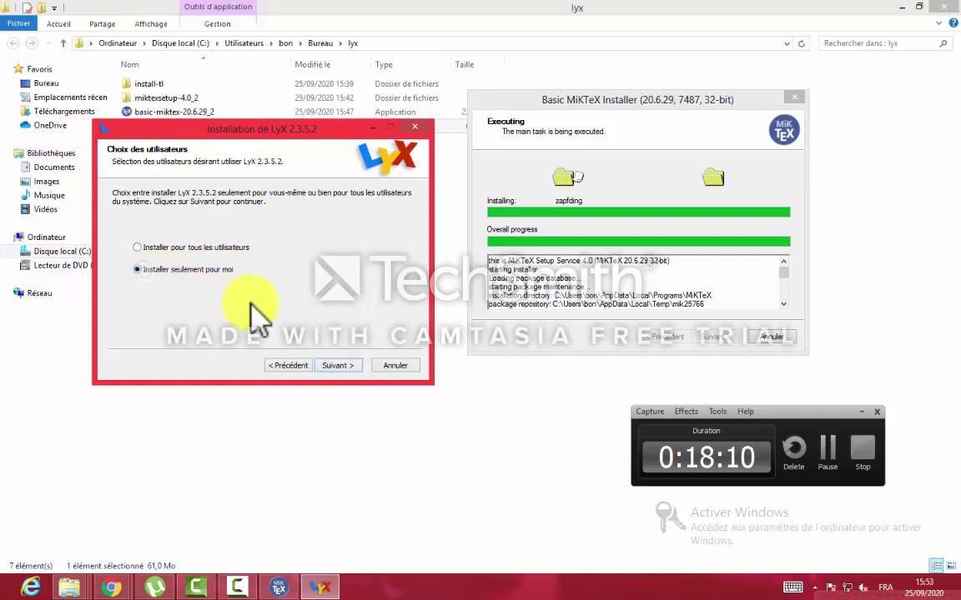
left_click(334, 366)
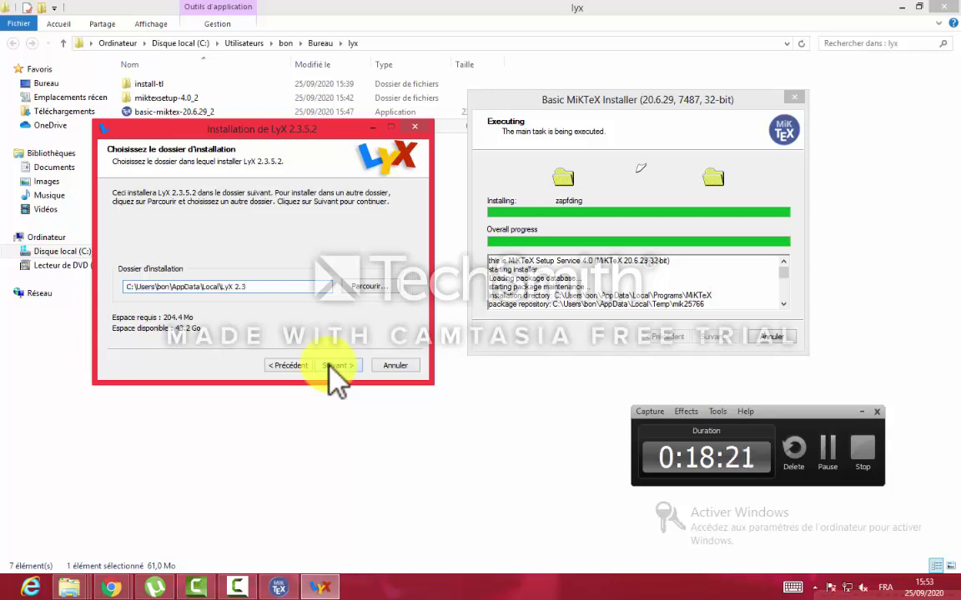
left_click(328, 364)
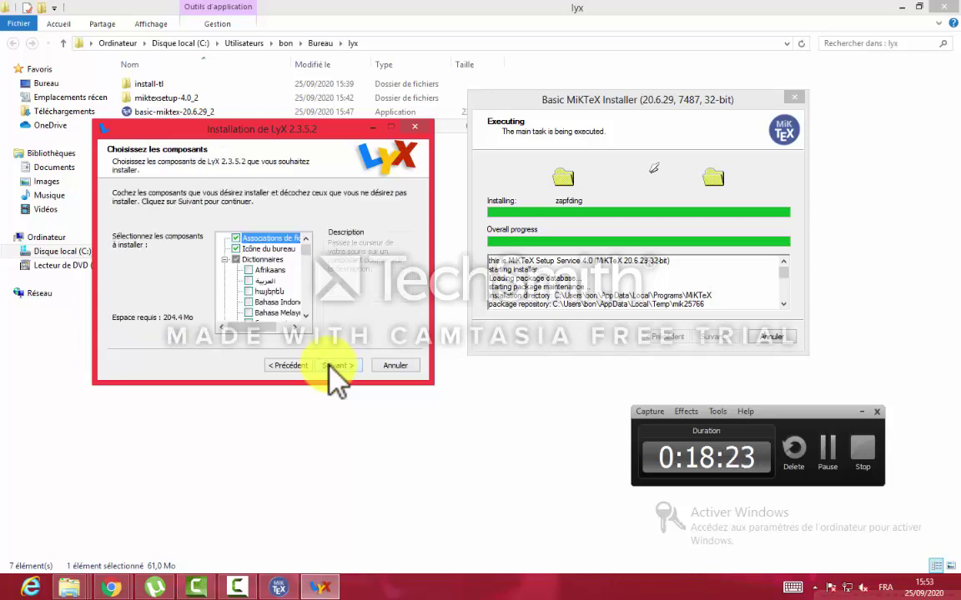
- Add the Arabic dictionary to the LyX components and check the Français dictionary entry
left_click(248, 281)
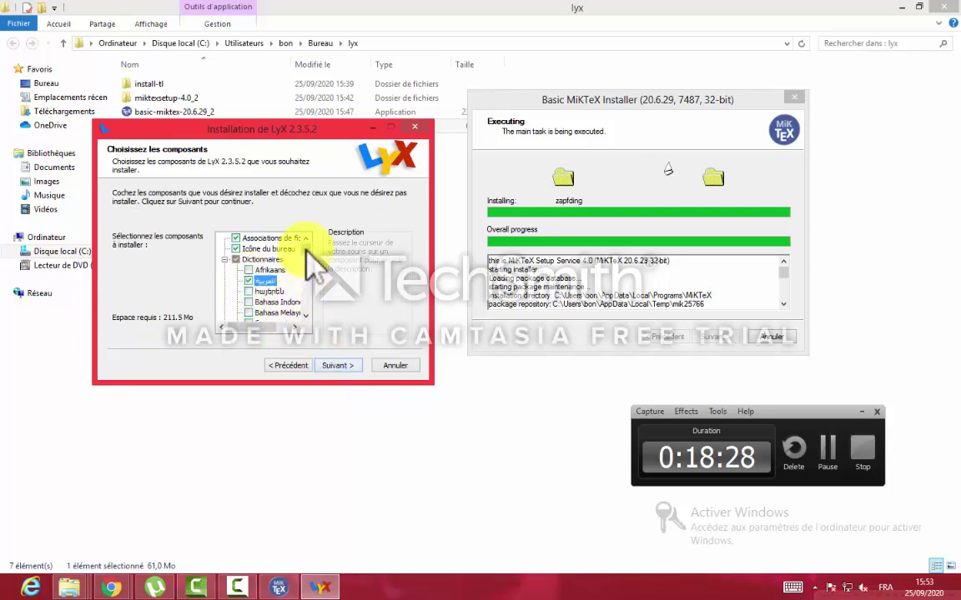
scroll(306, 258, "down", 6)
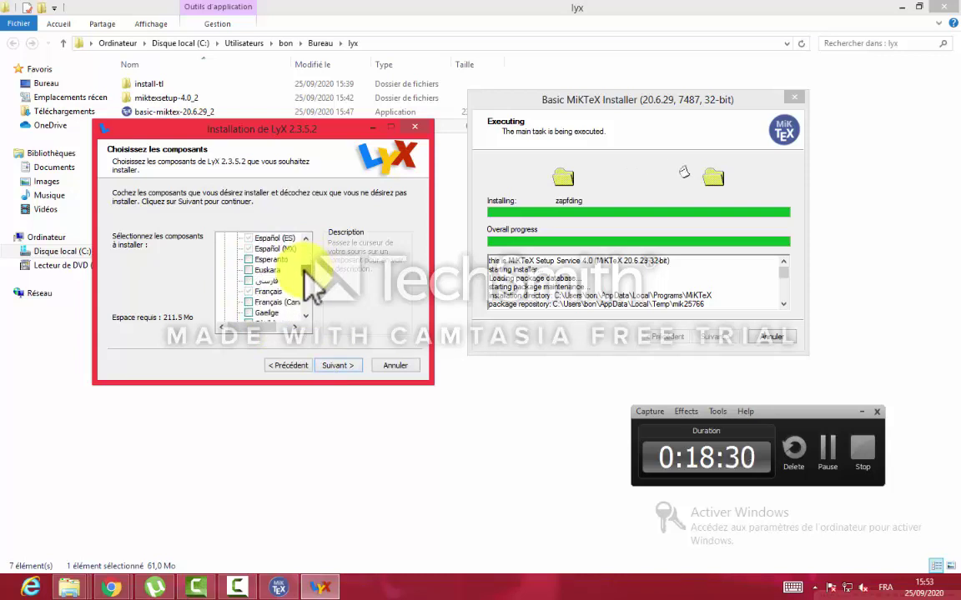
scroll(313, 284, "down", 1)
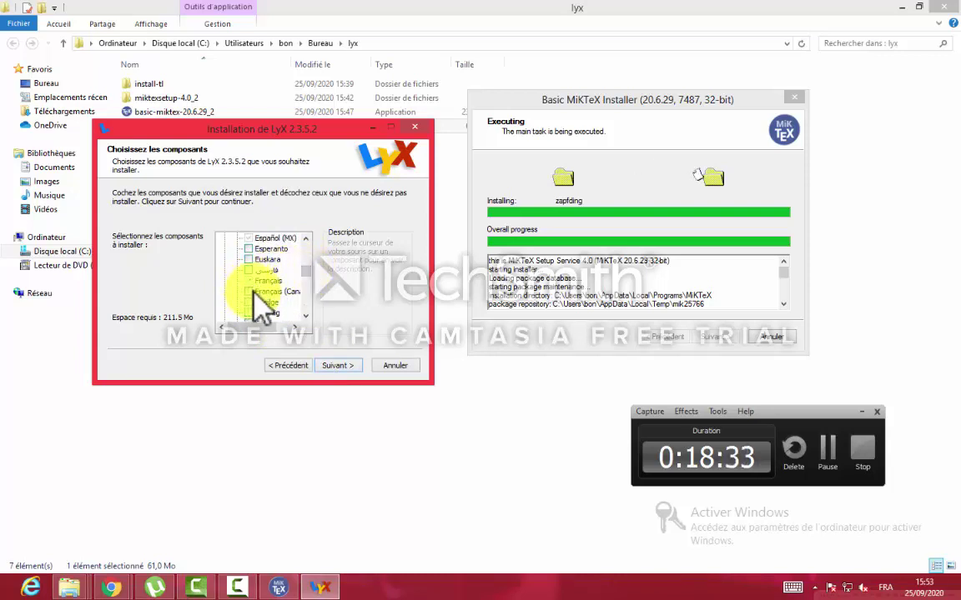
left_click(273, 318)
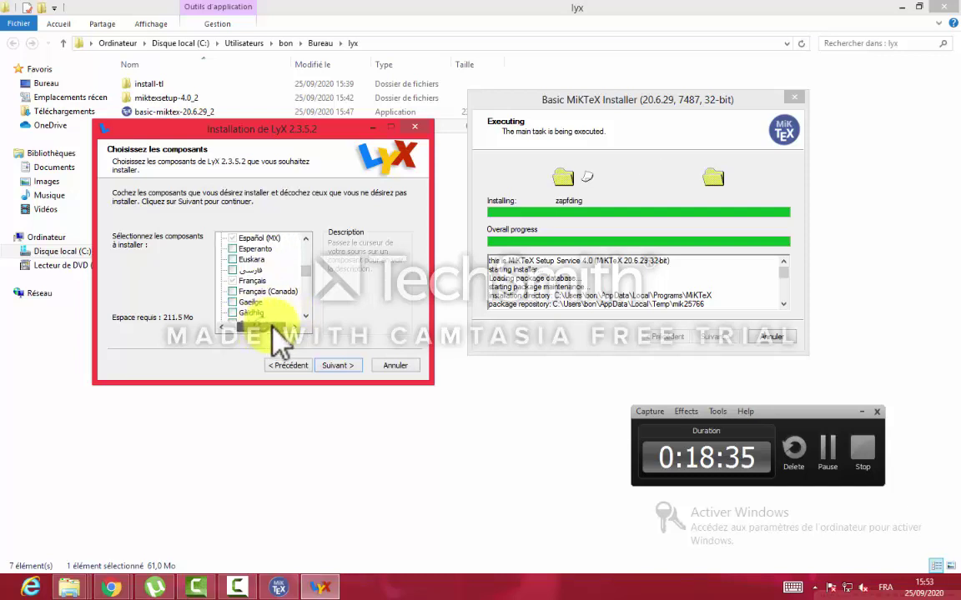
left_click(246, 292)
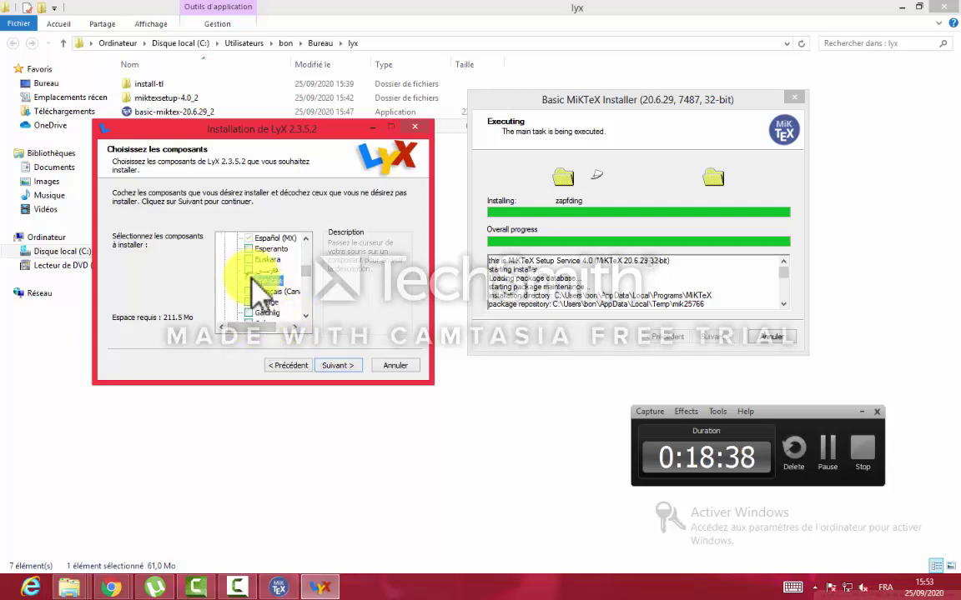
left_click(254, 280)
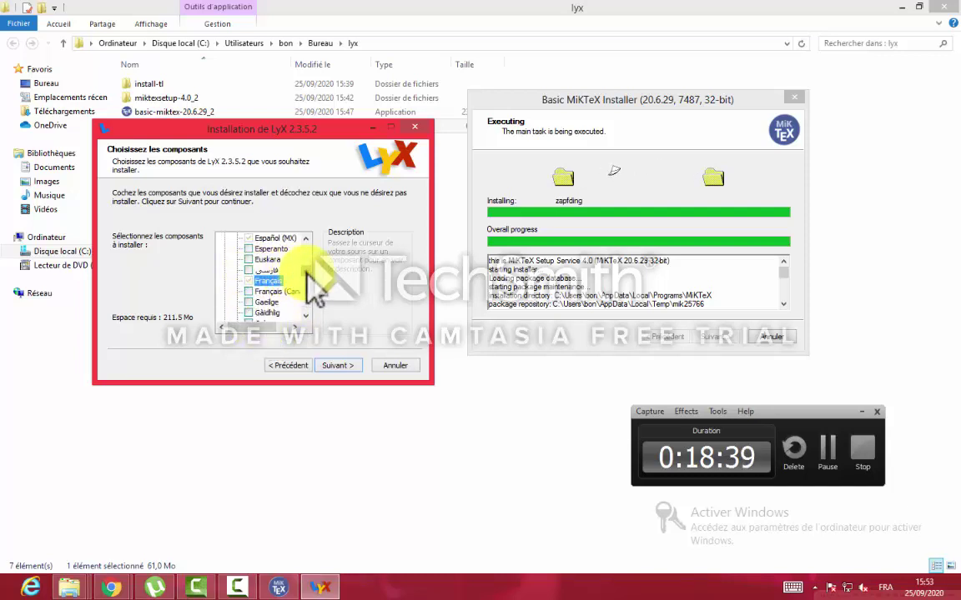
- Look through the remaining dictionary languages down to the Thesaurus entry and proceed with the chosen LyX components
scroll(294, 275, "down", 3)
scroll(304, 281, "down", 5)
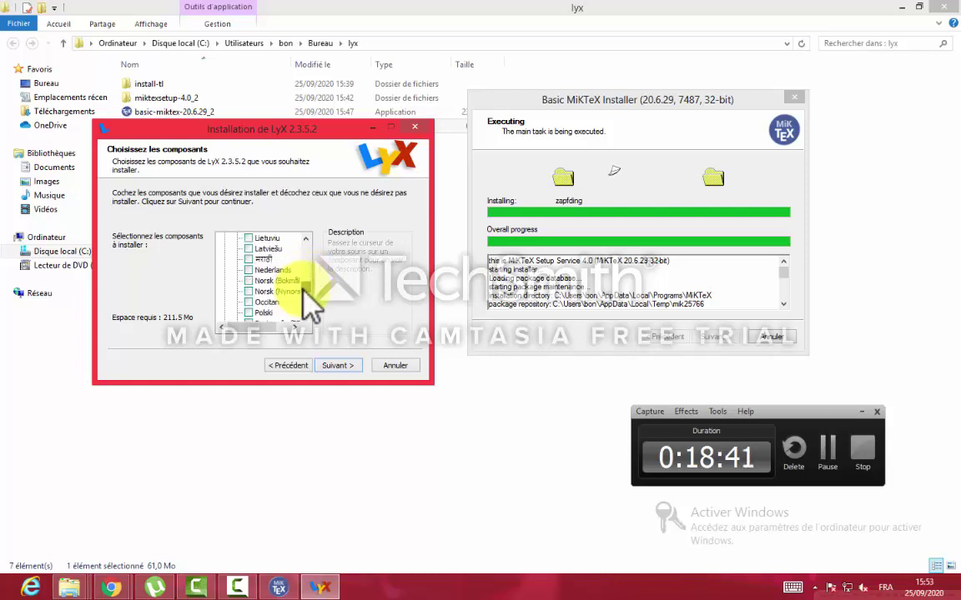
scroll(292, 304, "down", 3)
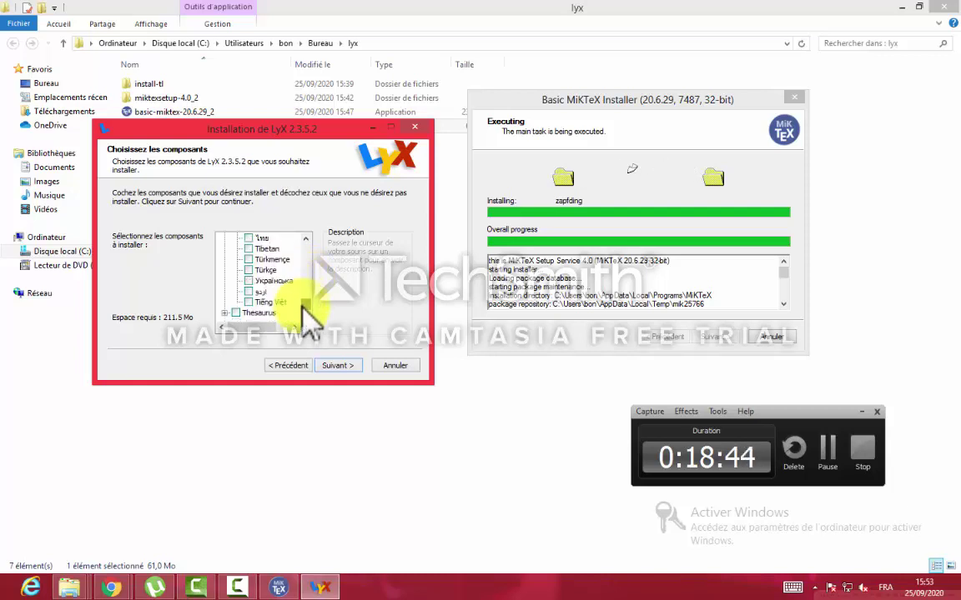
scroll(302, 305, "up", 7)
scroll(304, 300, "up", 6)
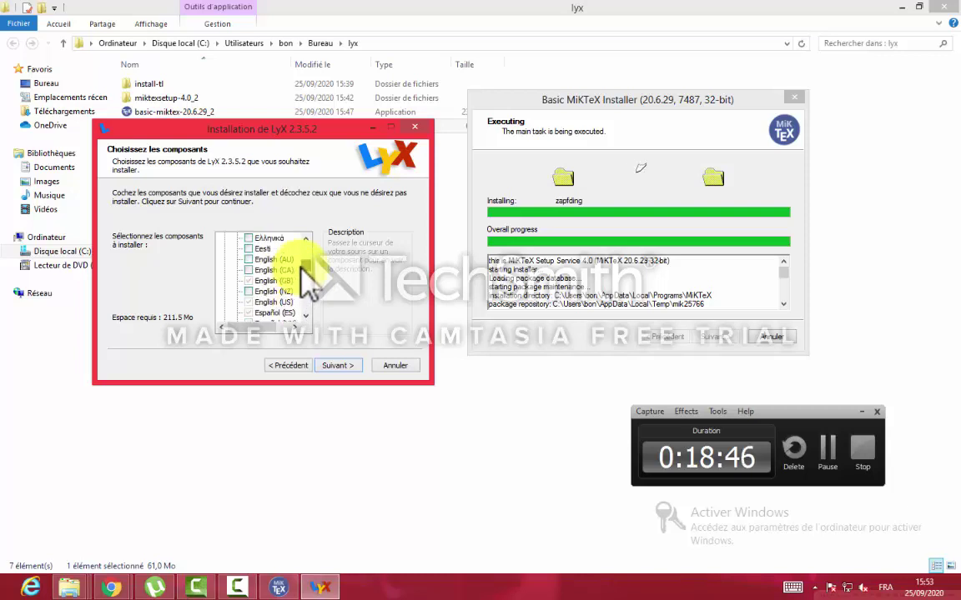
scroll(305, 267, "up", 3)
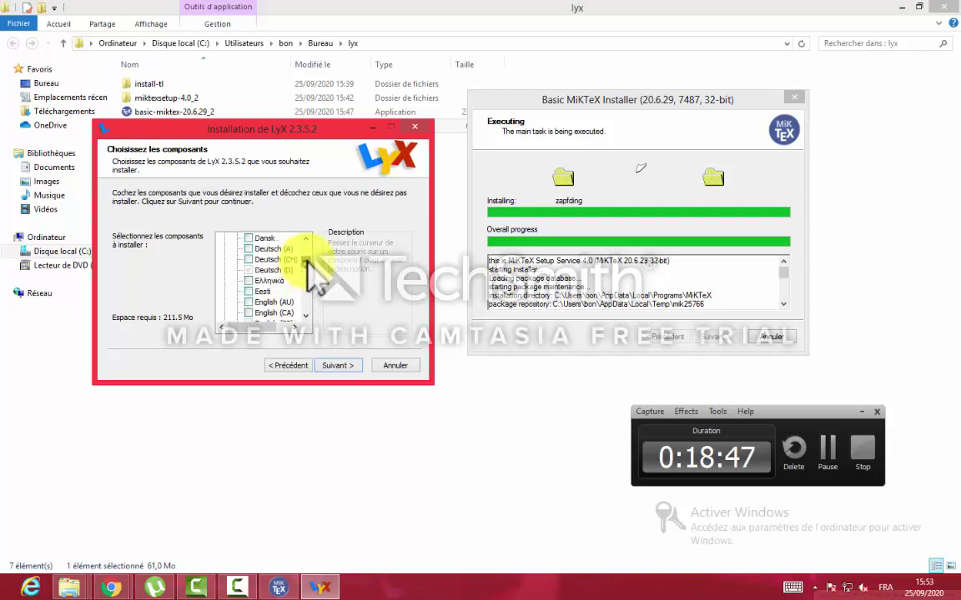
scroll(305, 266, "up", 4)
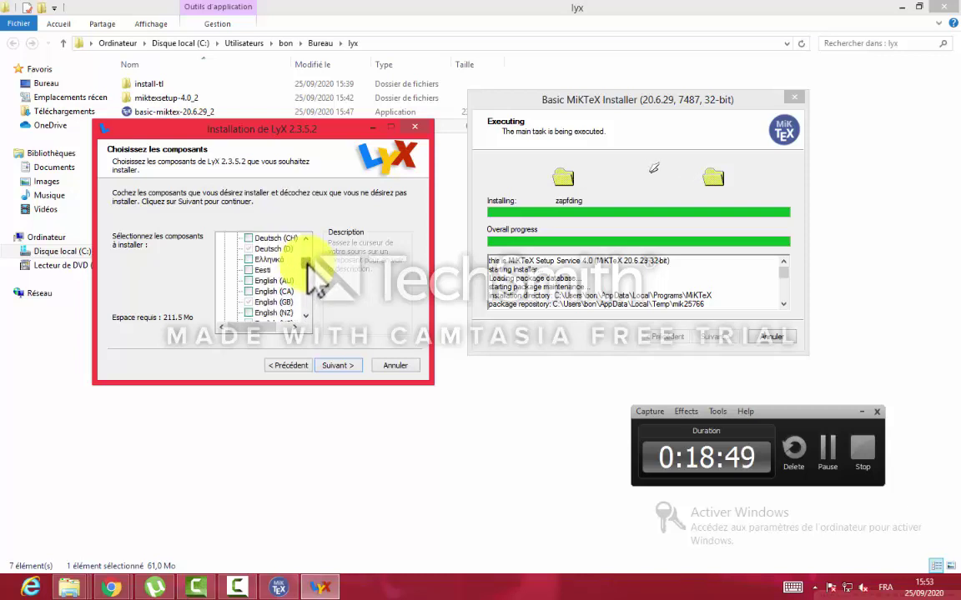
left_click(335, 364)
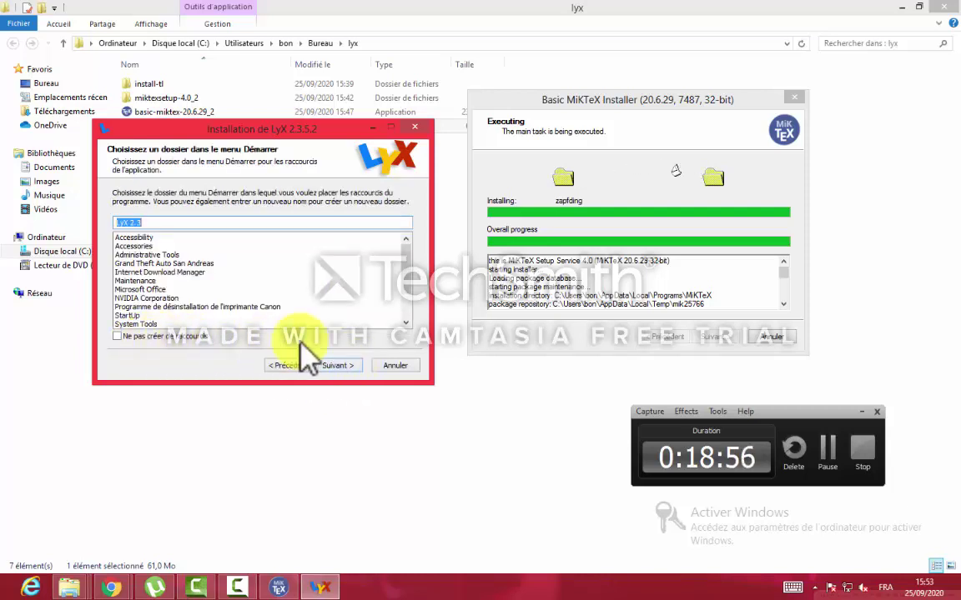
- Keep the LyX 2.3 Start menu folder, choose not to use LaTeX and start the LyX installation
left_click(336, 365)
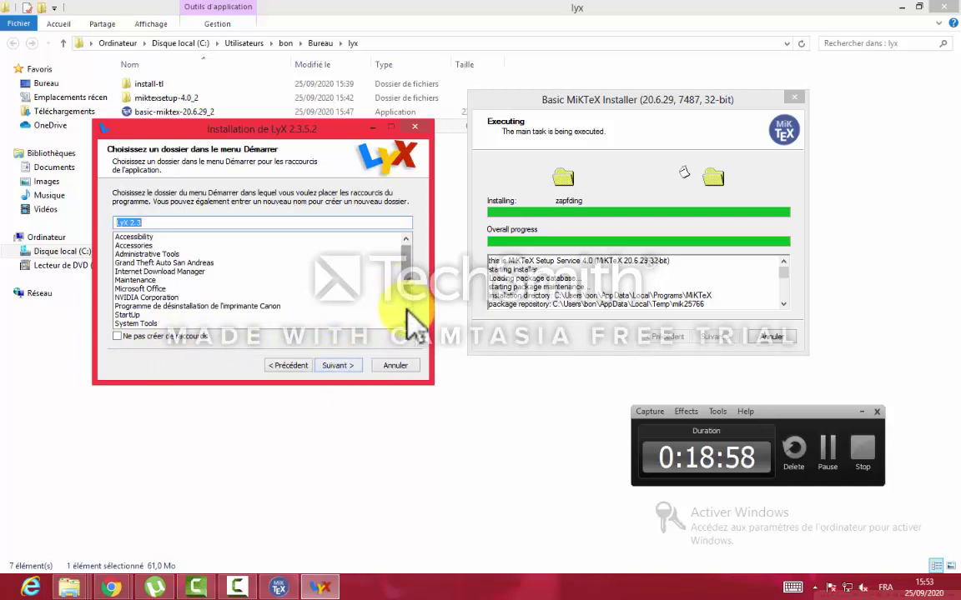
scroll(385, 291, "down", 2)
left_click(325, 367)
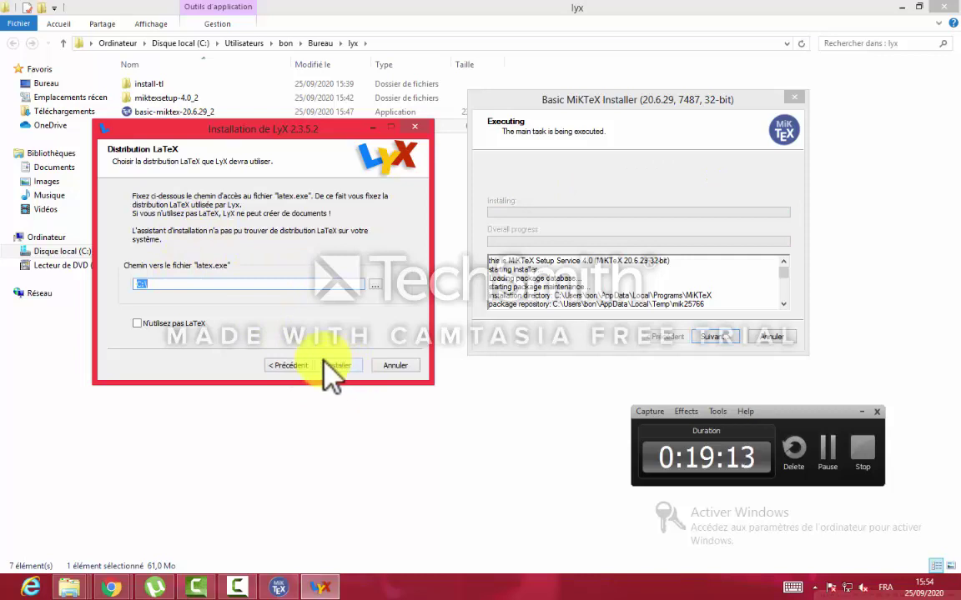
left_click(138, 324)
left_click(334, 366)
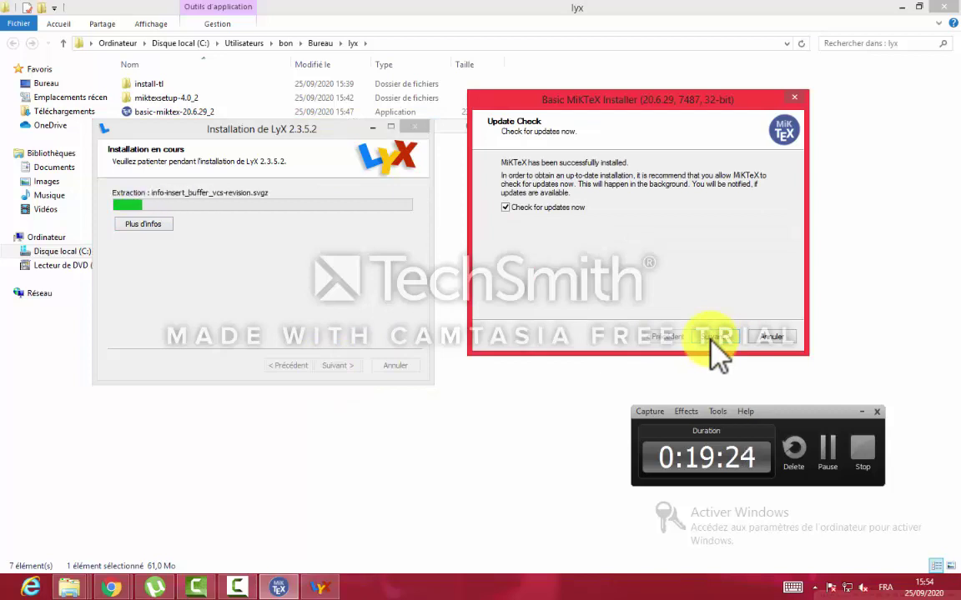
- Finish the MiKTeX setup with the update check enabled and close the browser window it opens
left_click(710, 337)
left_click(713, 337)
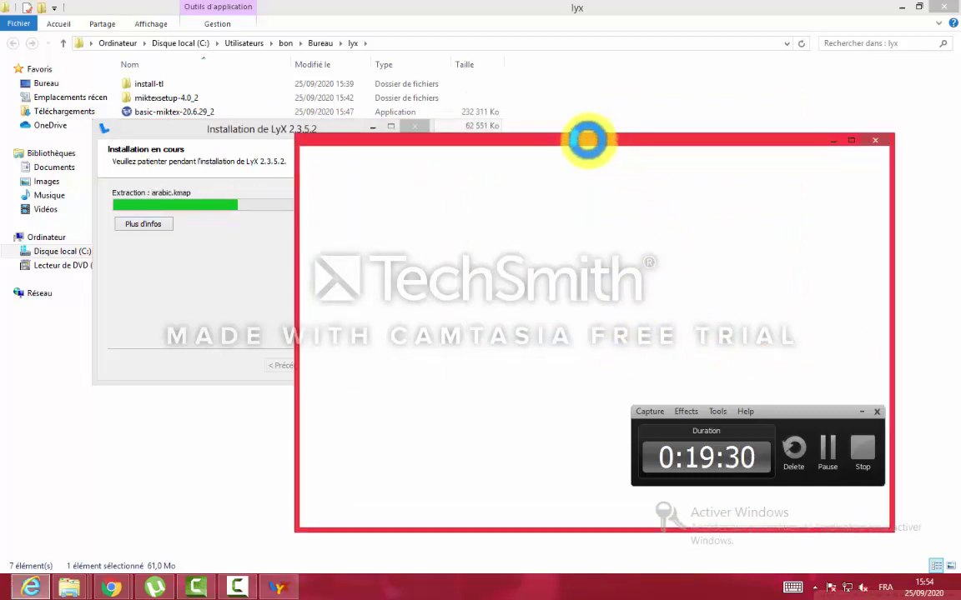
left_click(874, 140)
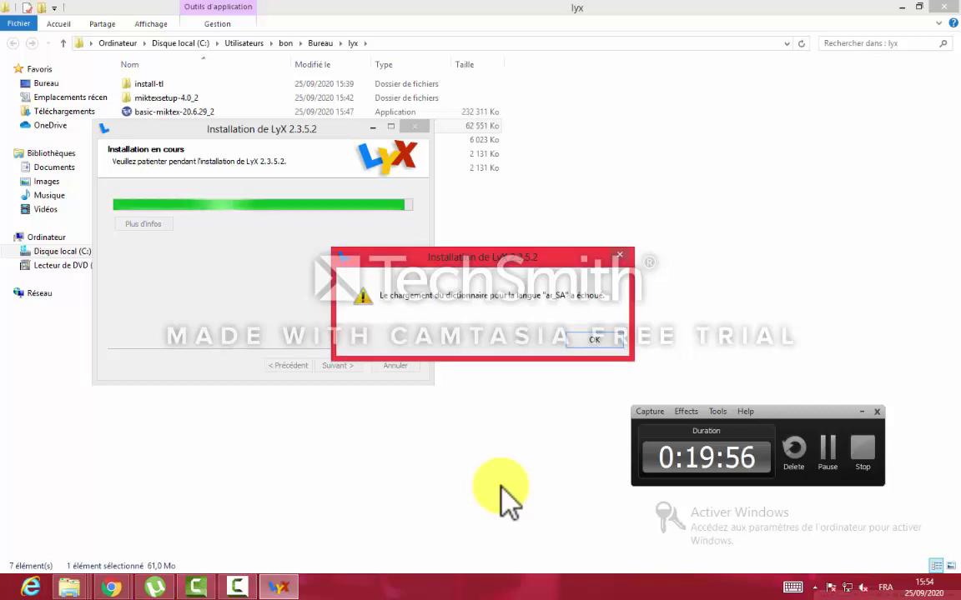
- Dismiss the Arabic dictionary and MiKTeX update notices, and close the completed LyX setup with LyX starting up
left_click(594, 339)
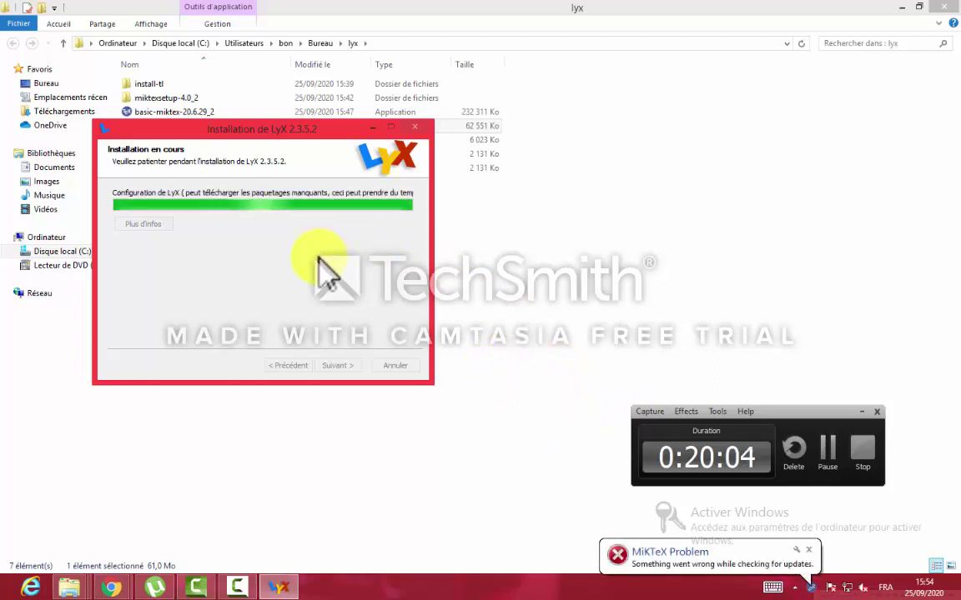
left_click(808, 552)
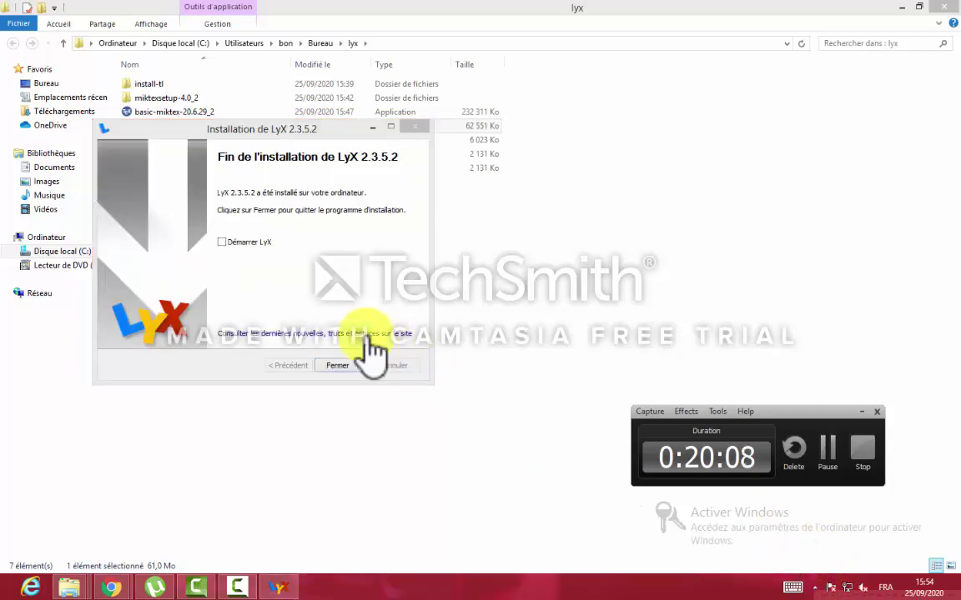
left_click(329, 367)
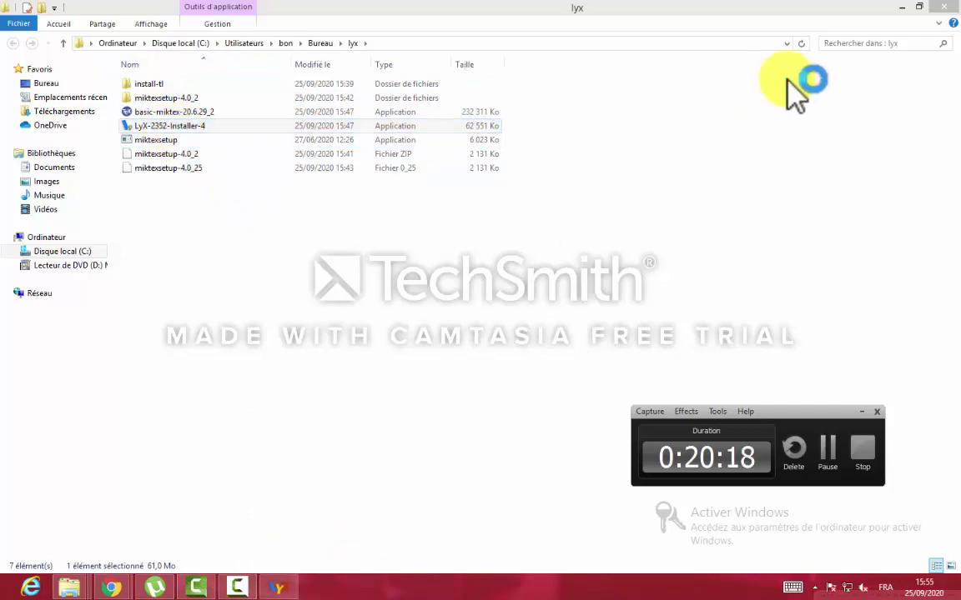
- Minimise the lyx folder and the browser windows to bring the LyX window into view
left_click(903, 8)
left_click(905, 7)
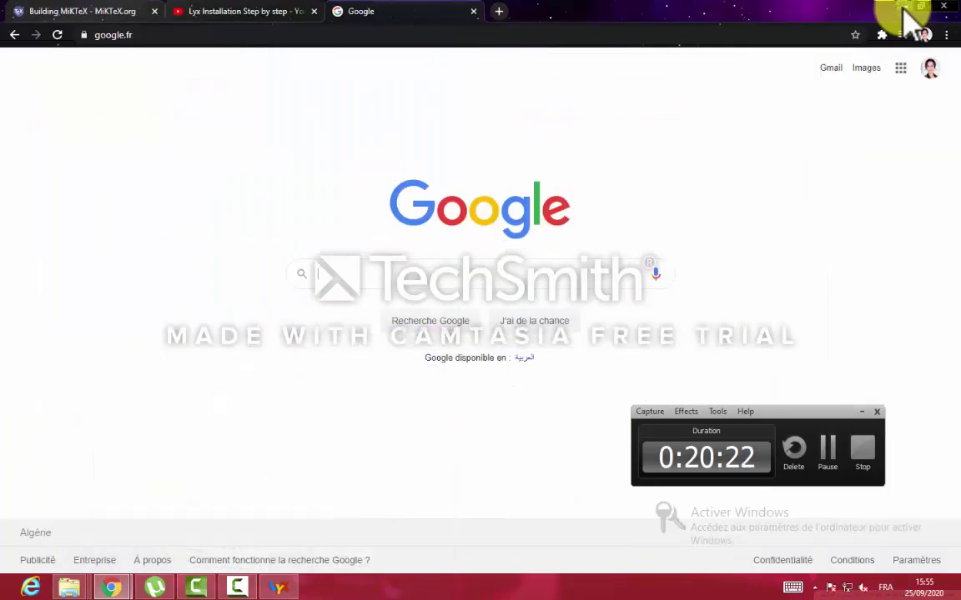
left_click(903, 9)
left_click(888, 10)
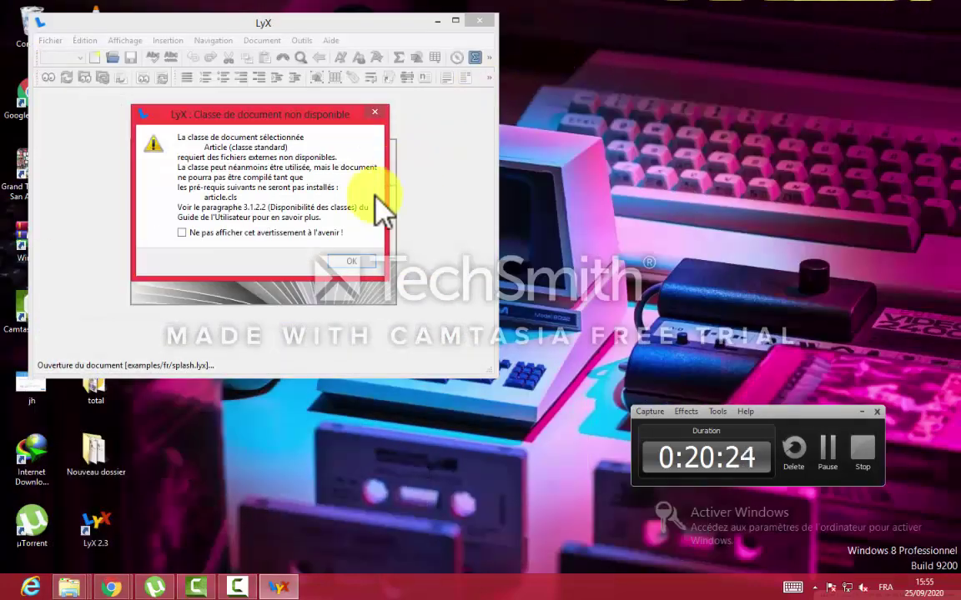
- Suppress future warnings about the unavailable Article document class and maximise the LyX window
left_click(183, 236)
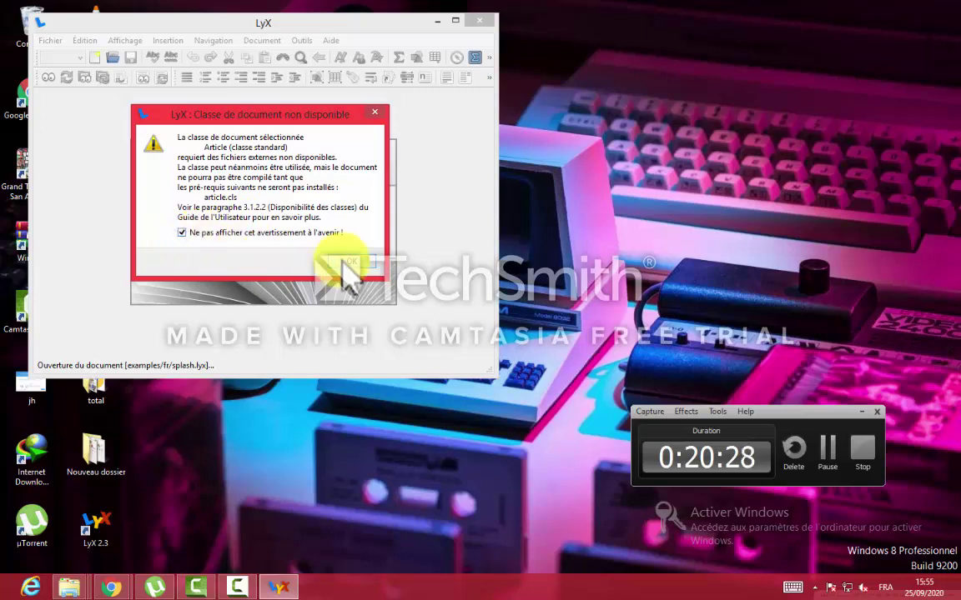
left_click(344, 266)
left_click(455, 18)
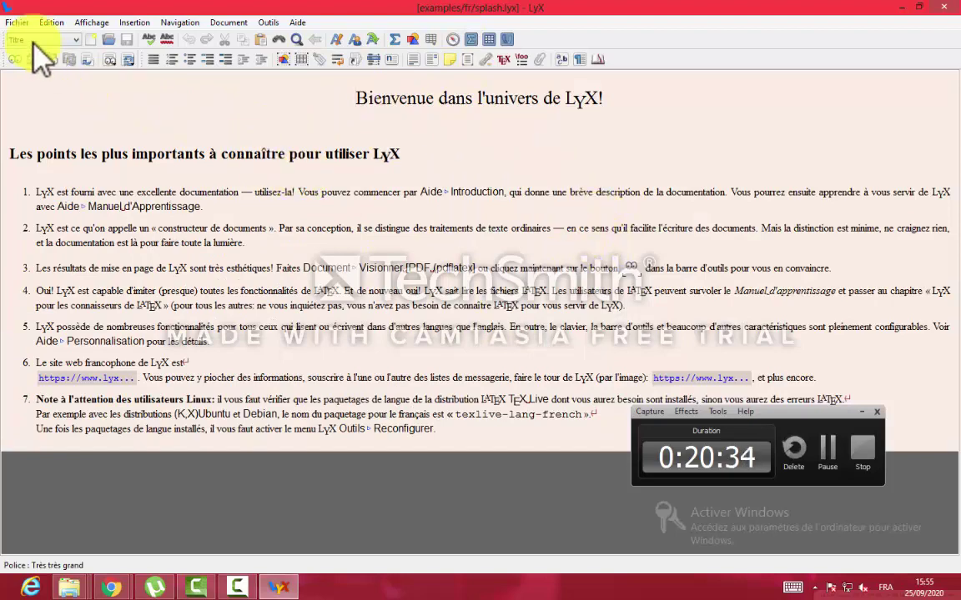
- Create a new LyX document and close the splash welcome document
left_click(18, 24)
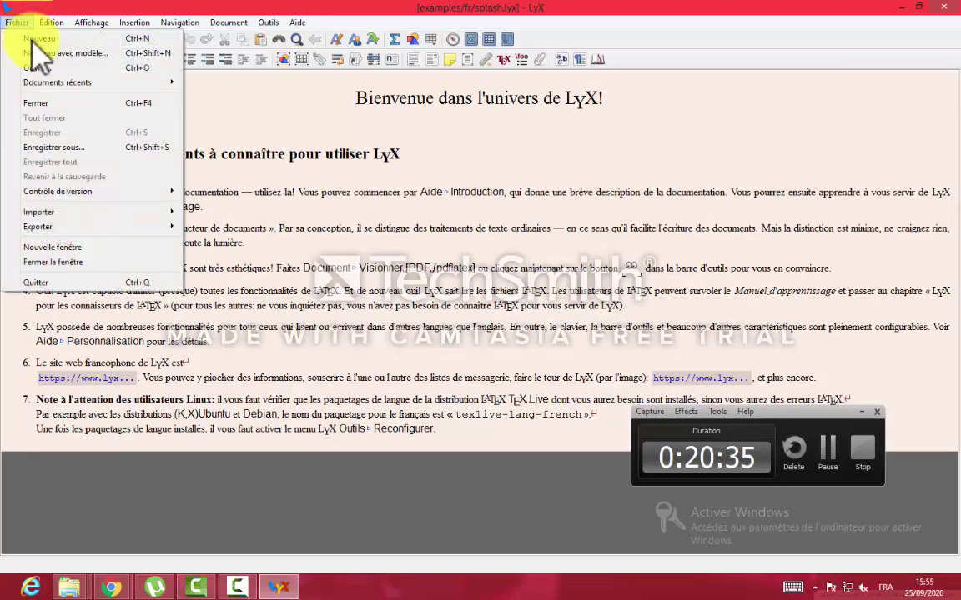
left_click(38, 41)
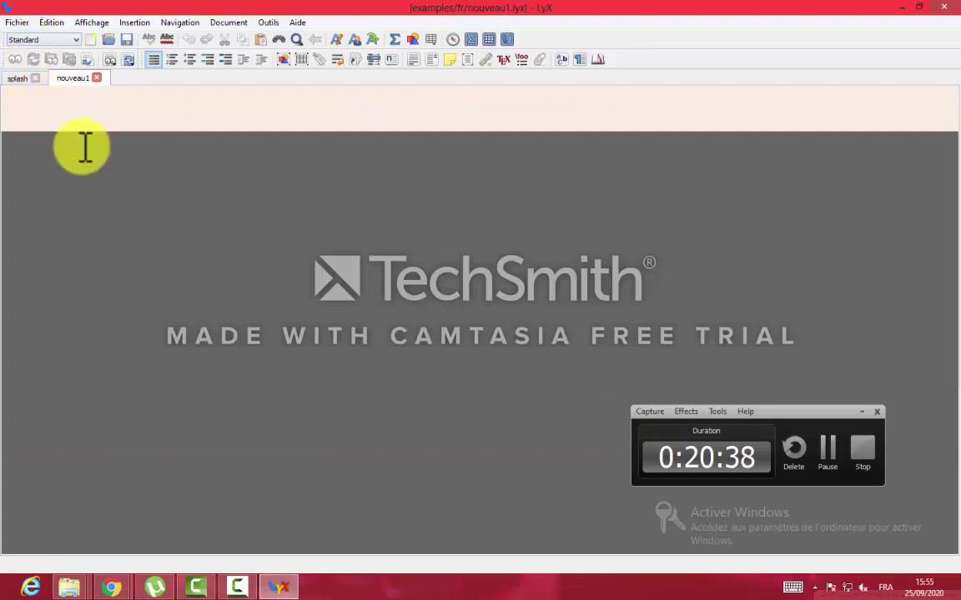
left_click(35, 77)
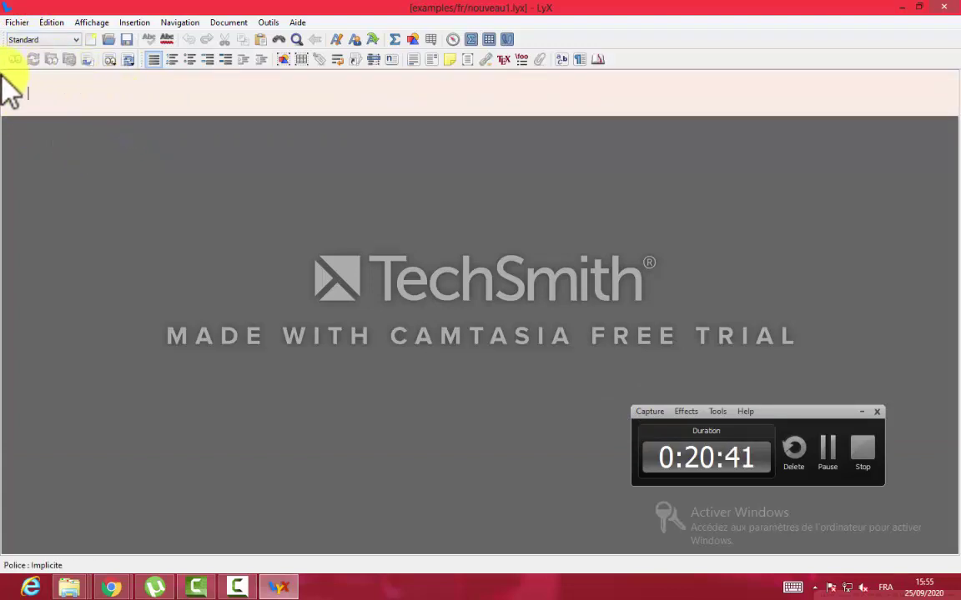
- Set the paragraph environment of the new document's empty first line to Cite
left_click(18, 22)
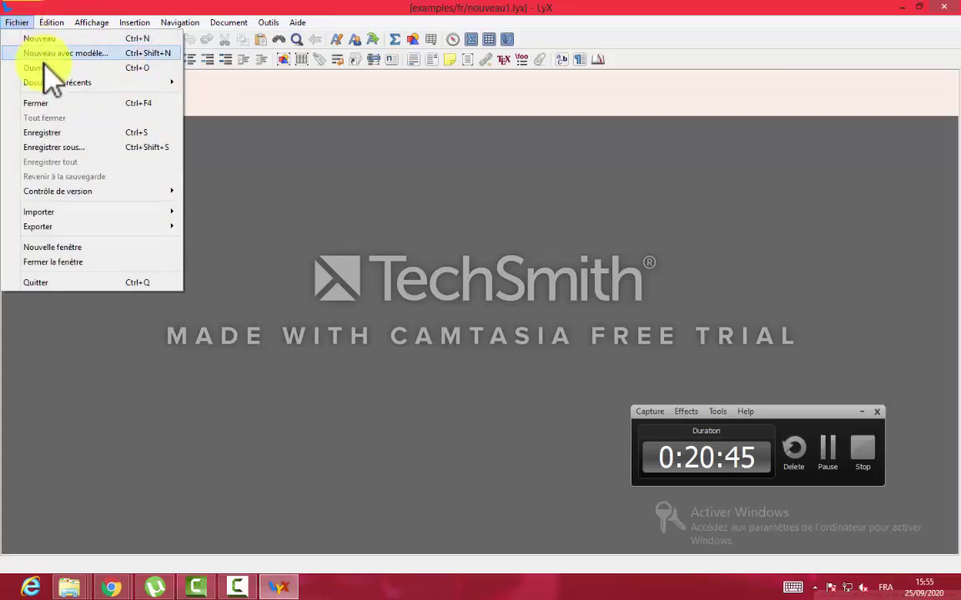
left_click(204, 104)
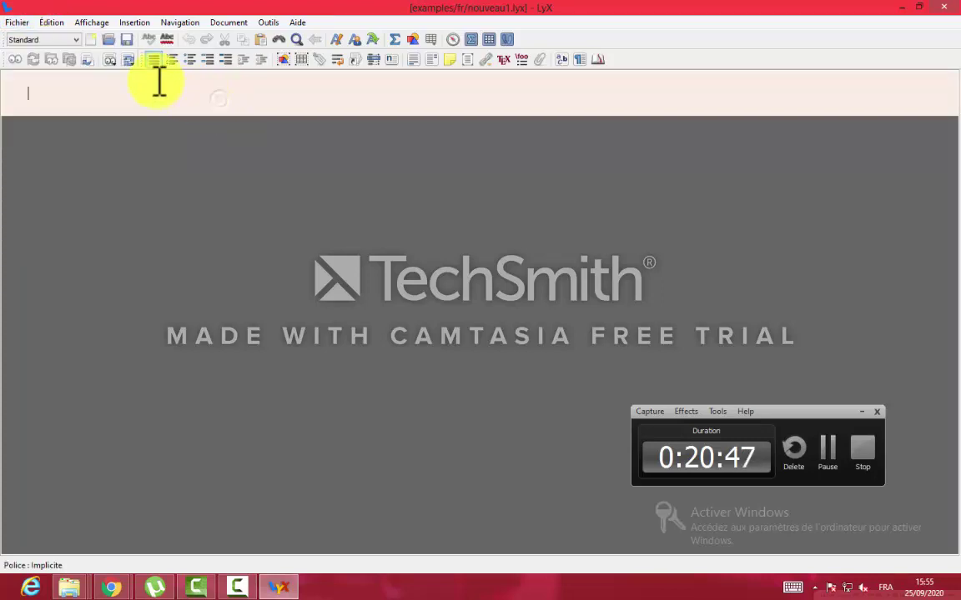
left_click(70, 40)
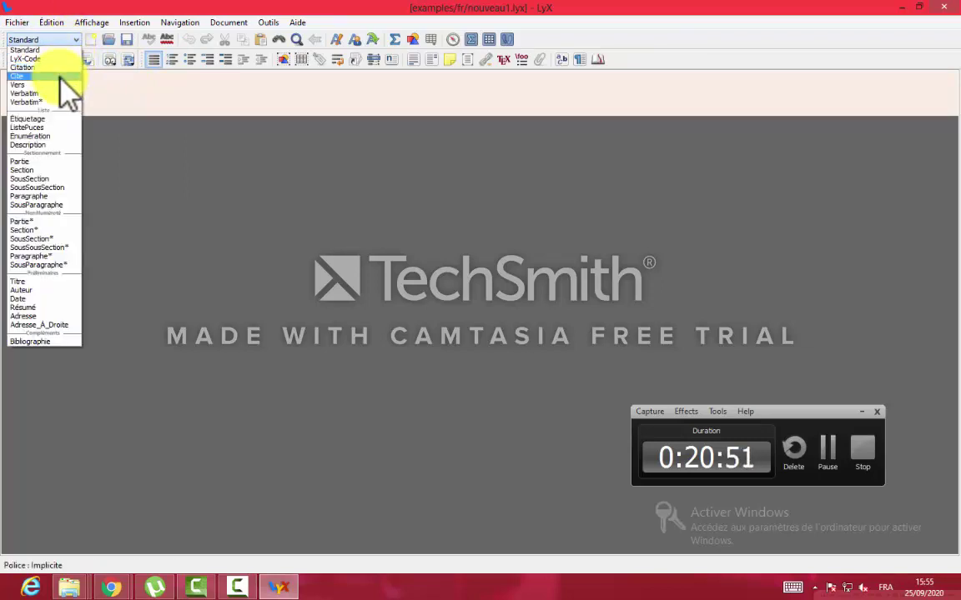
left_click(55, 73)
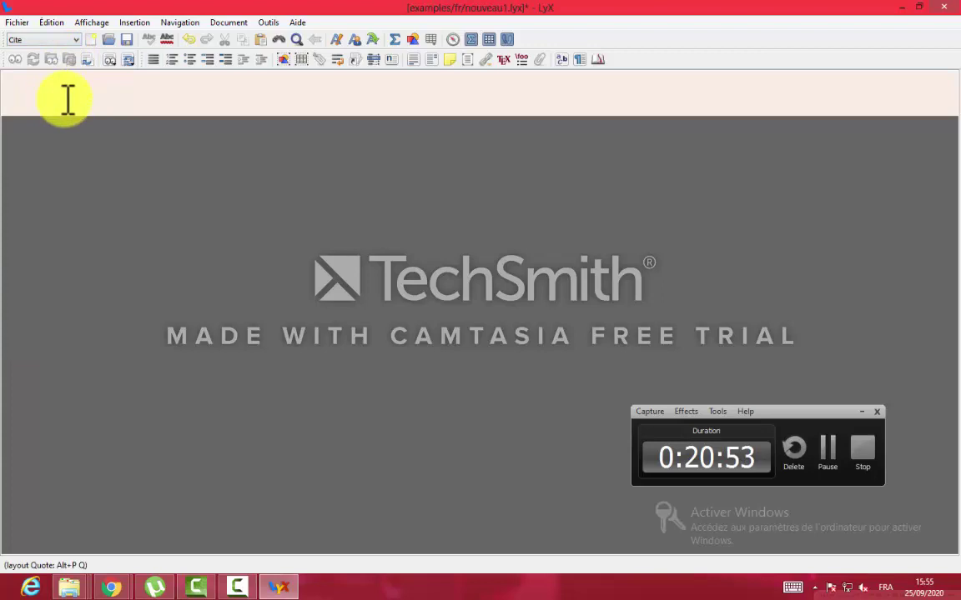
- Enter the word "Bonjour" in the document using the on-screen keyboard
left_click(792, 586)
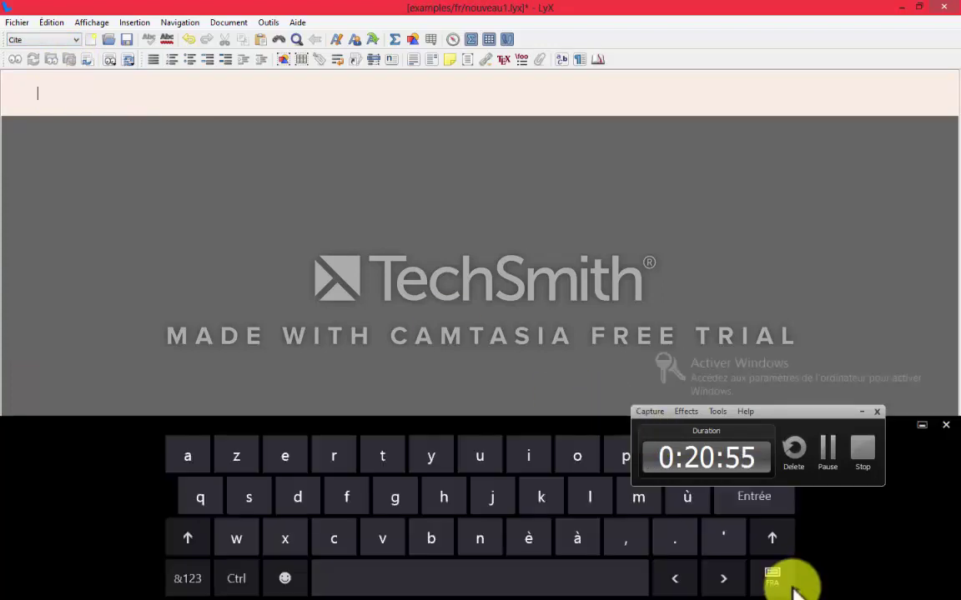
left_click(194, 539)
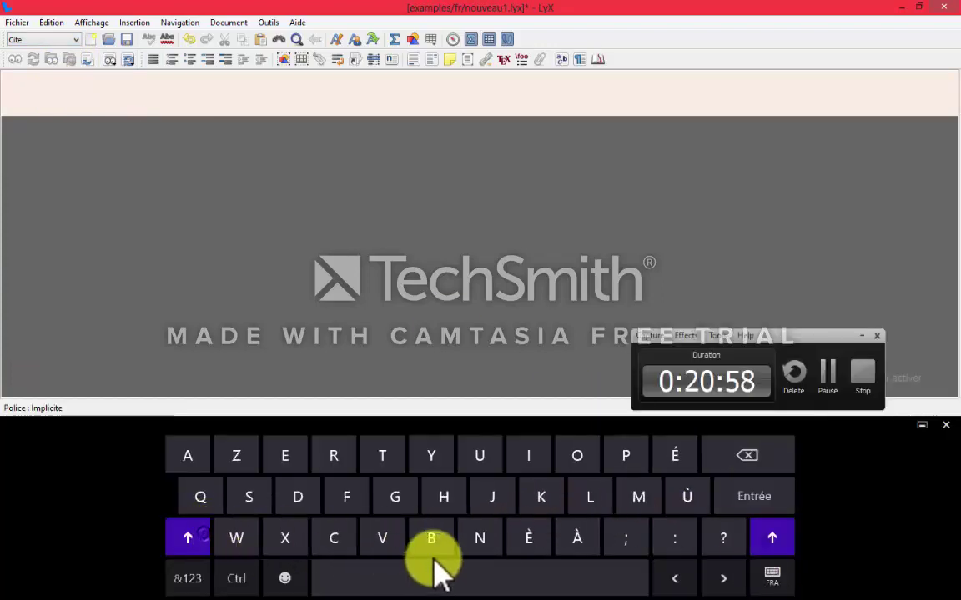
left_click(431, 539)
left_click(577, 456)
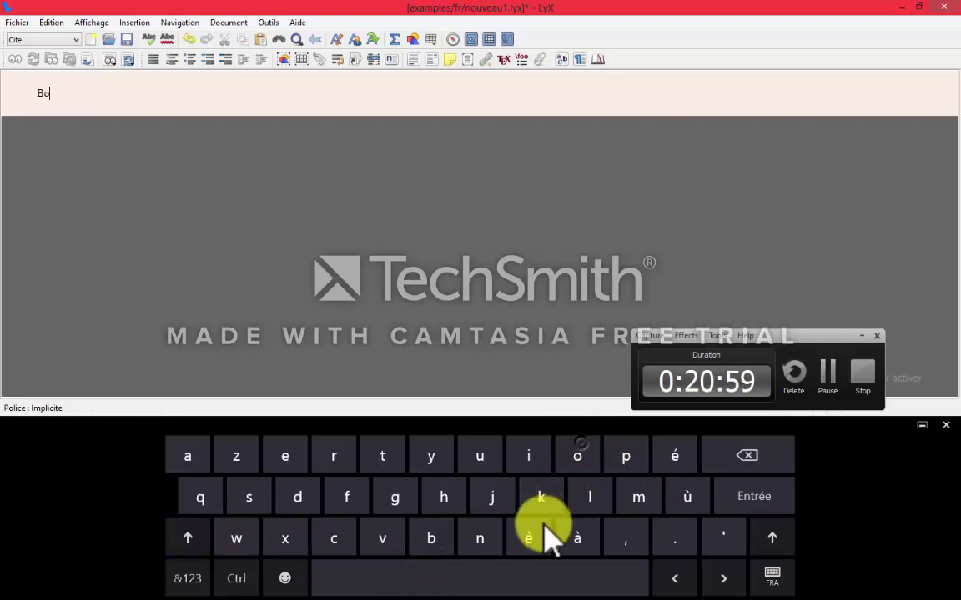
left_click(480, 539)
left_click(492, 497)
left_click(577, 456)
left_click(479, 456)
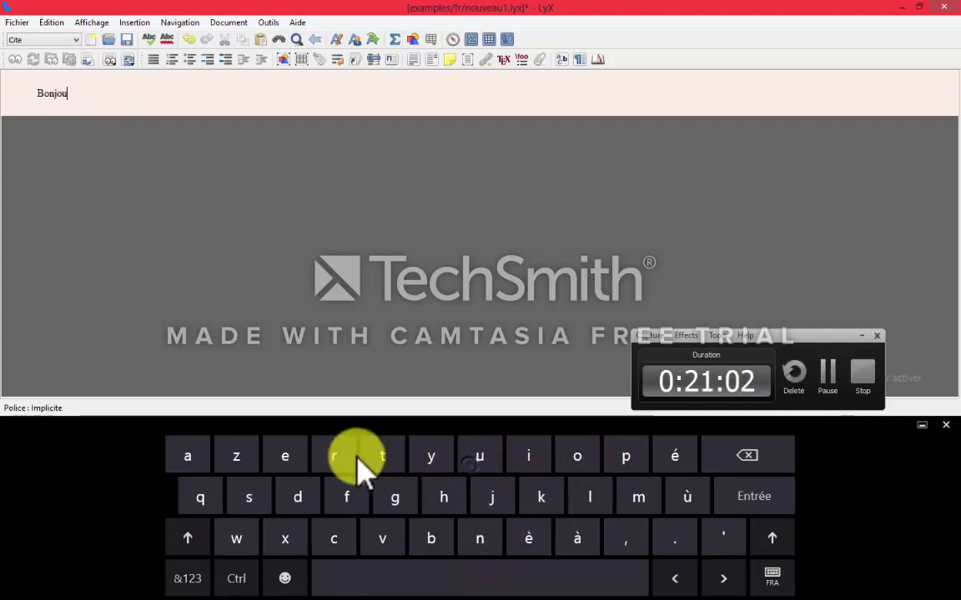
left_click(353, 457)
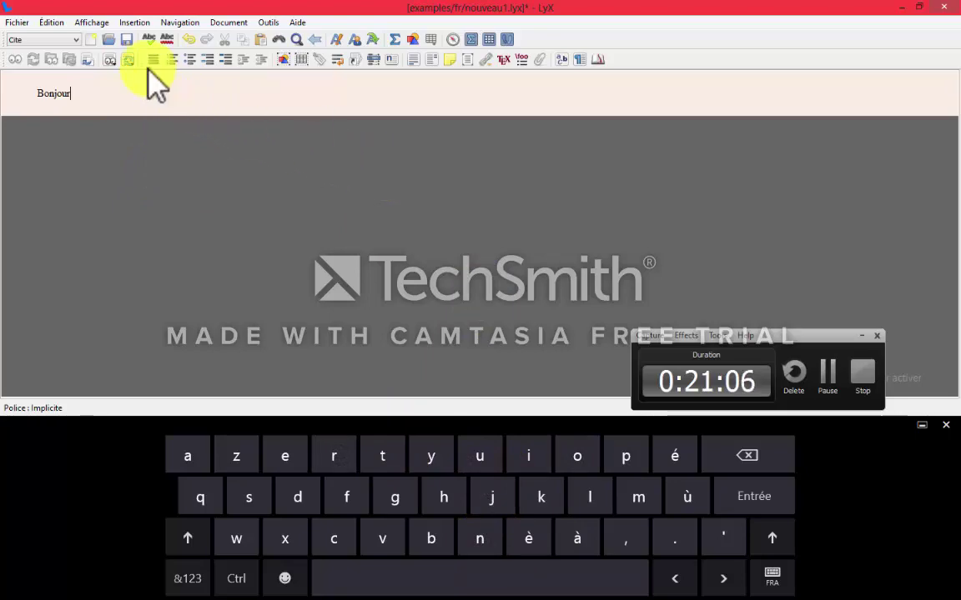
- Save the document on the desktop (Bureau) under the file name "l" as a LyX document
left_click(127, 40)
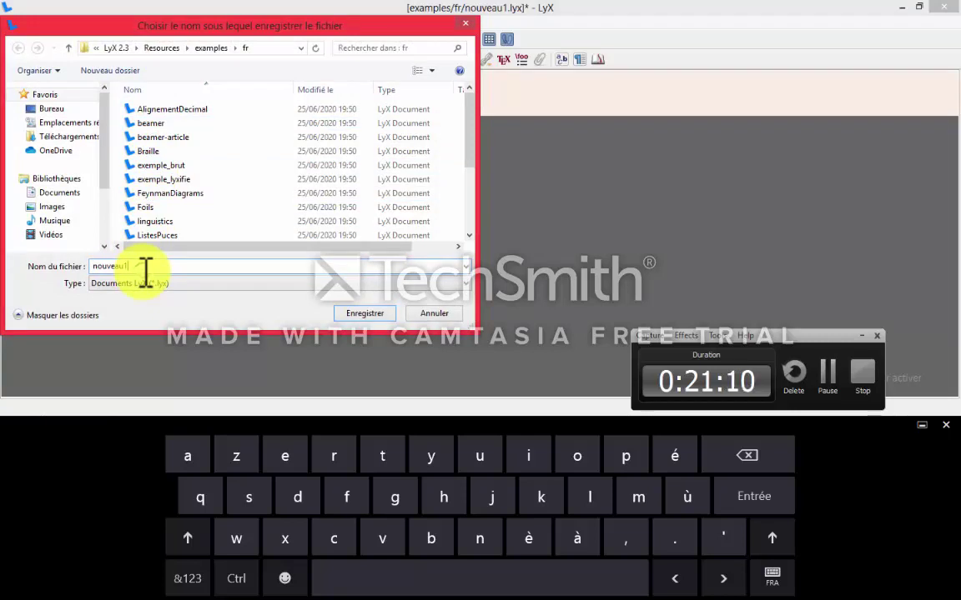
key("BackSpace")
key("BackSpace")
key("BackSpace")
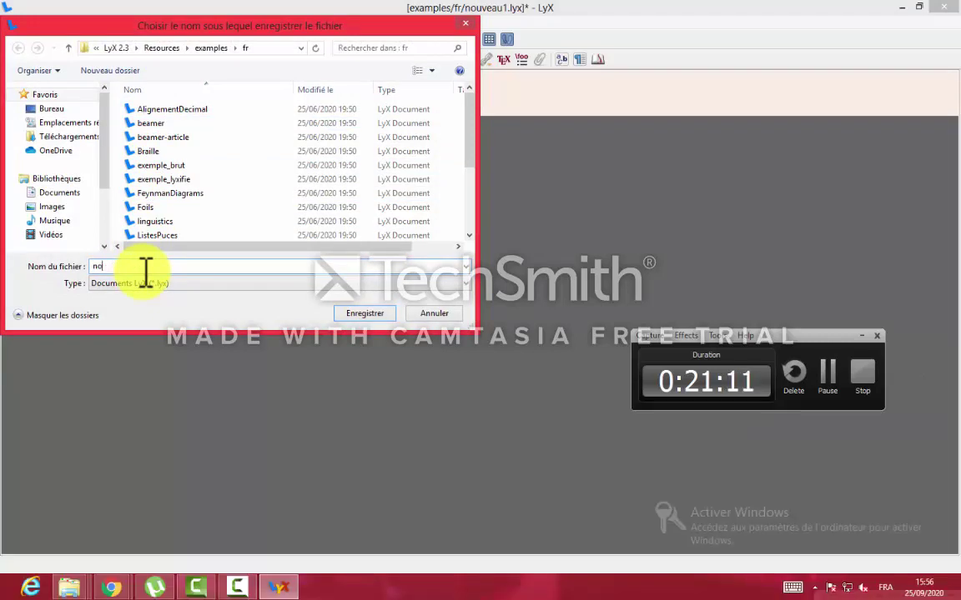
type("l")
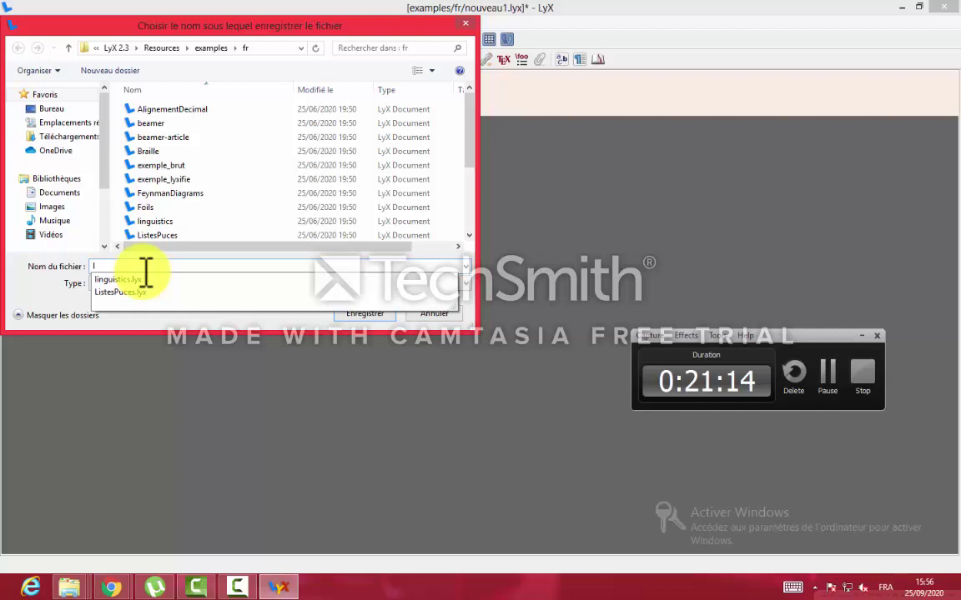
left_click(56, 110)
left_click(371, 315)
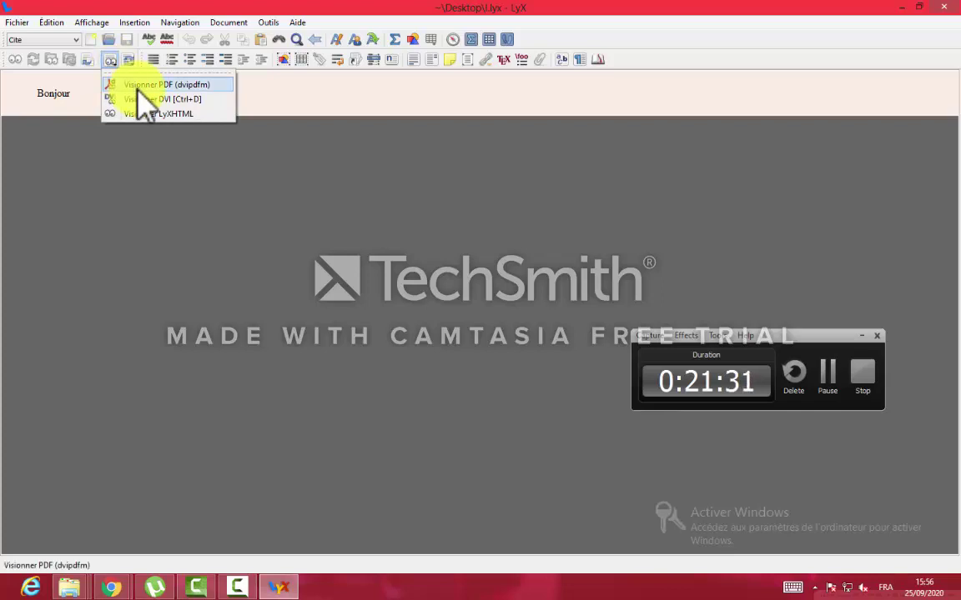
- Try three times to view the document as PDF (dvipdfm), closing the message after each attempt
left_click(140, 87)
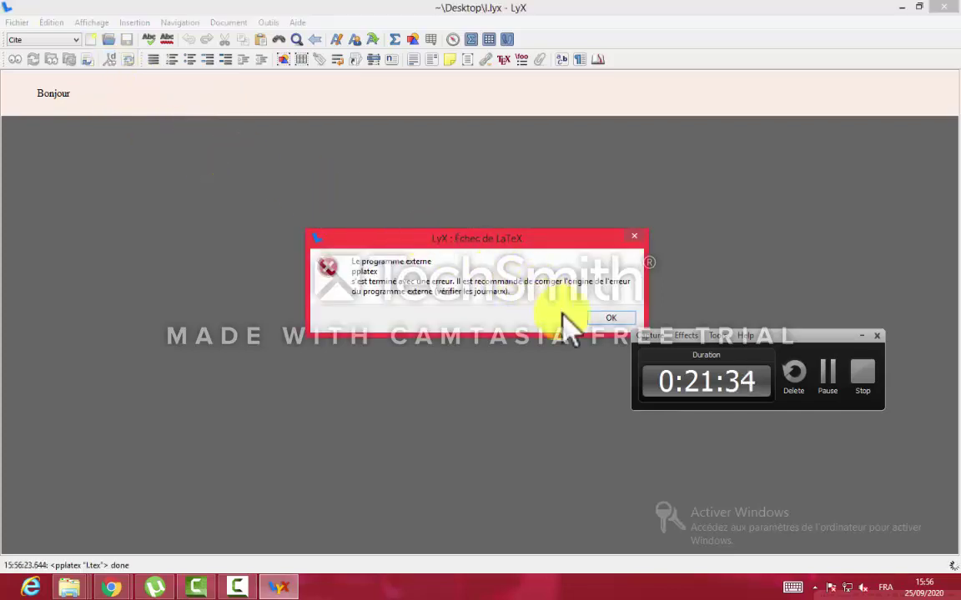
left_click(607, 322)
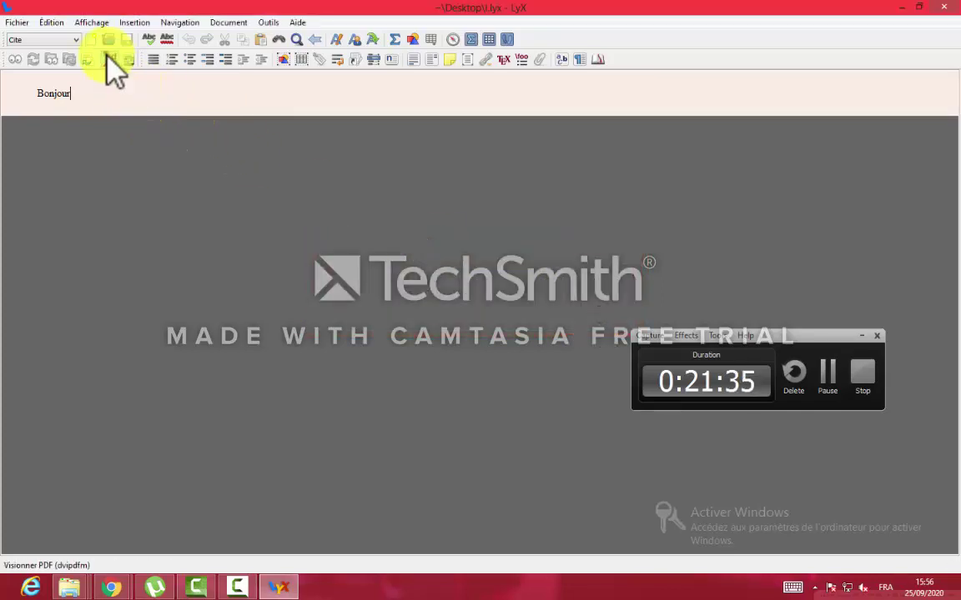
left_click(107, 58)
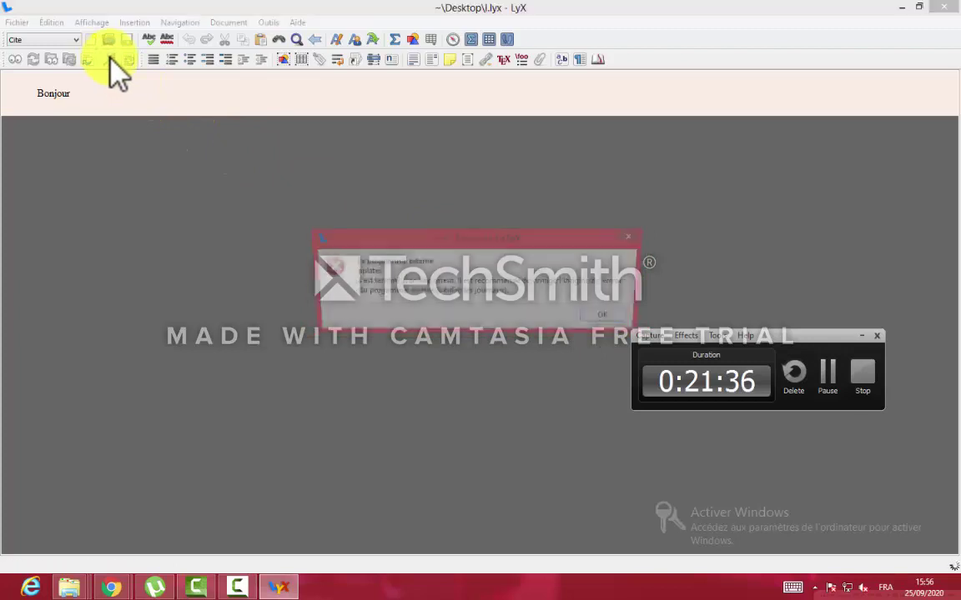
left_click(608, 319)
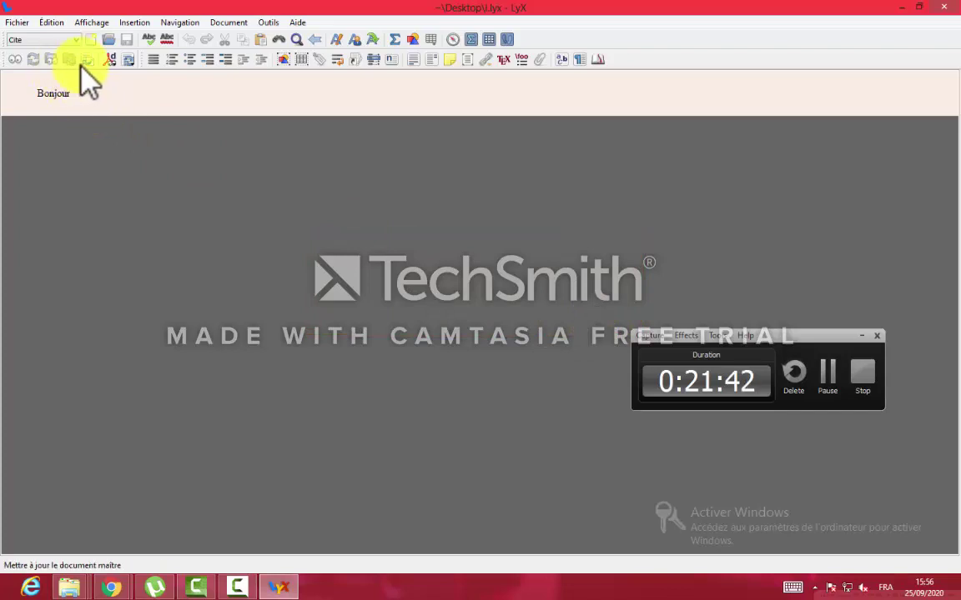
left_click(113, 62)
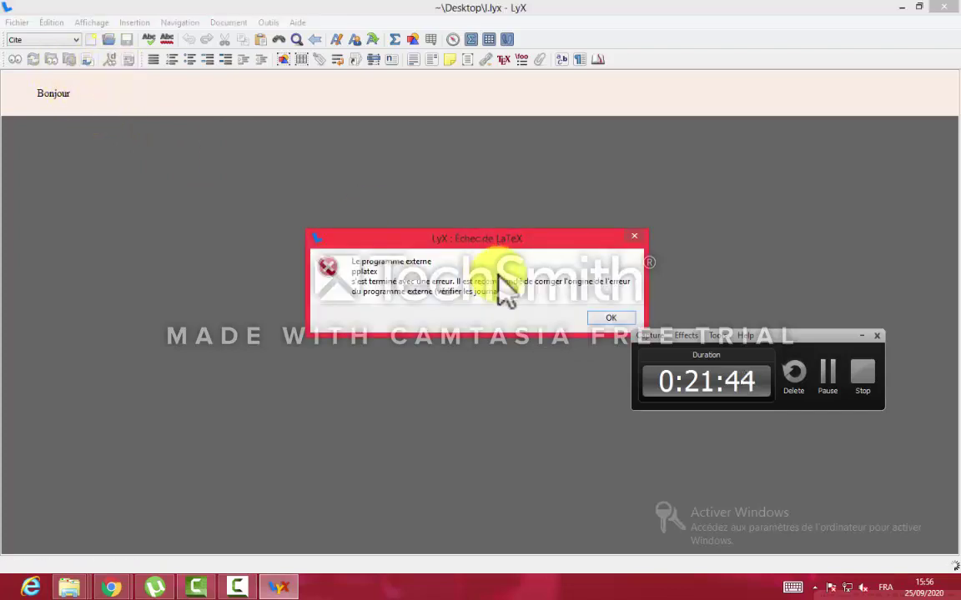
left_click(608, 319)
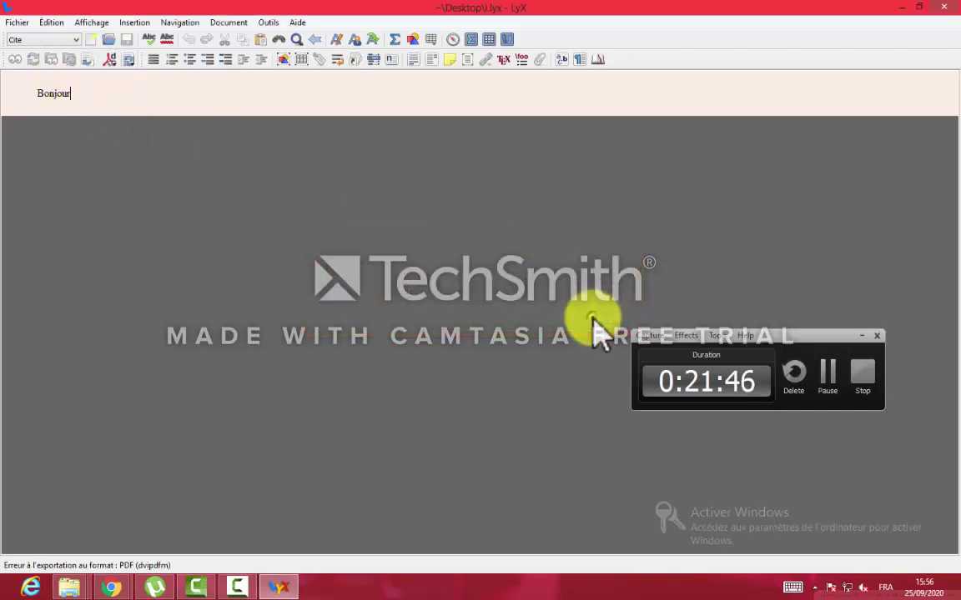